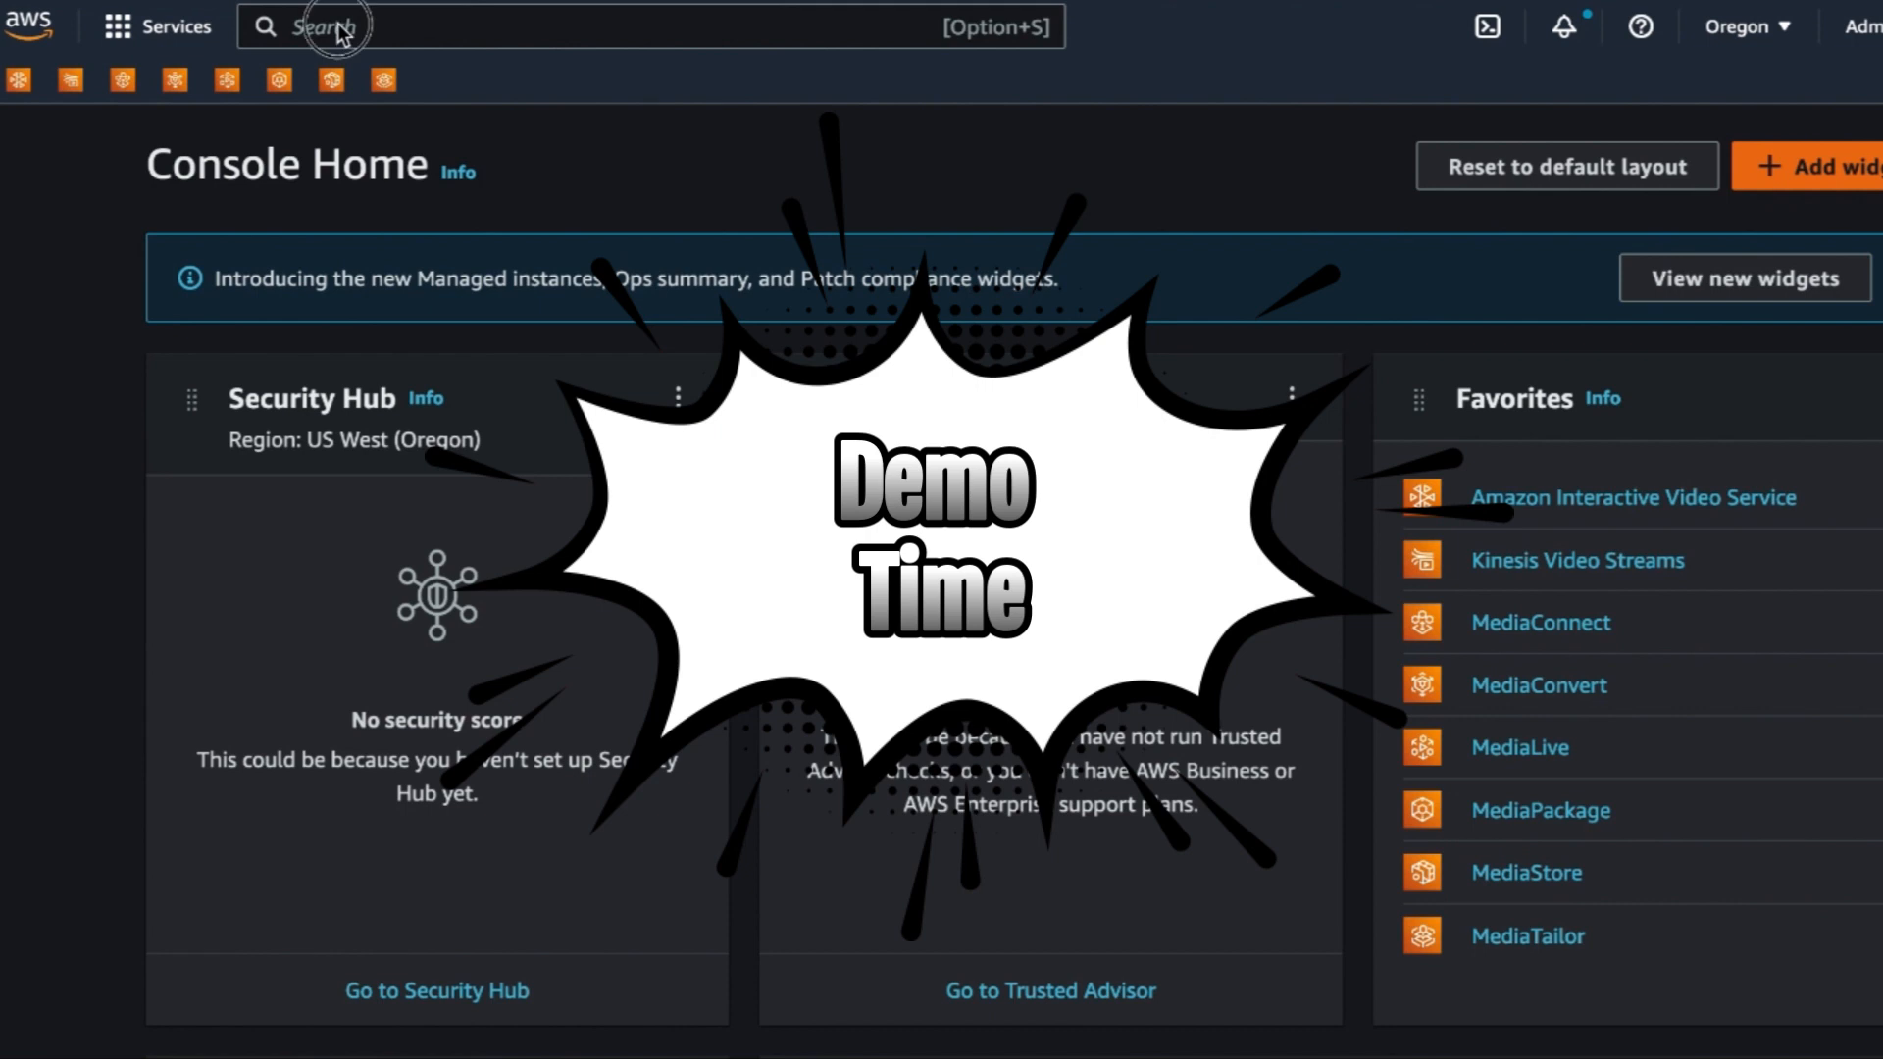
Find the MediaLive service and start creating a new workflow in its Workflow wizard
click(339, 19)
text(medial)
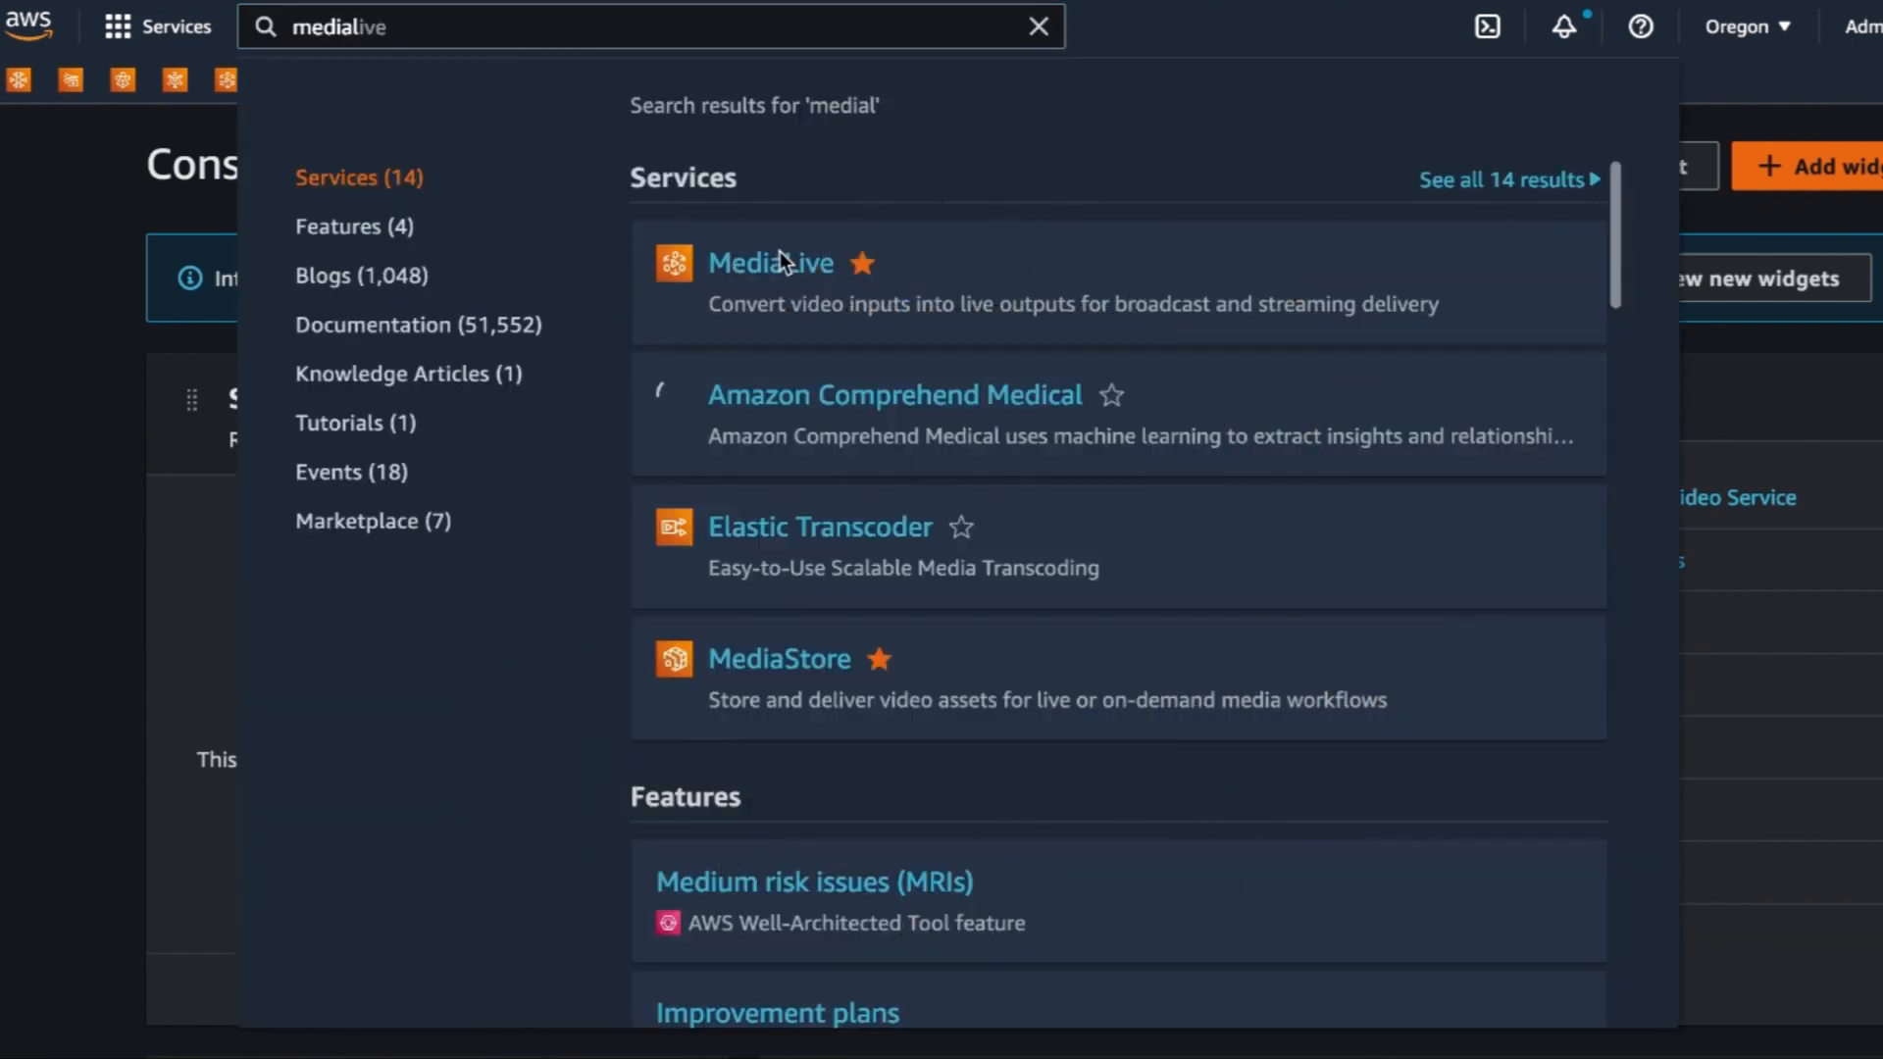
click(780, 252)
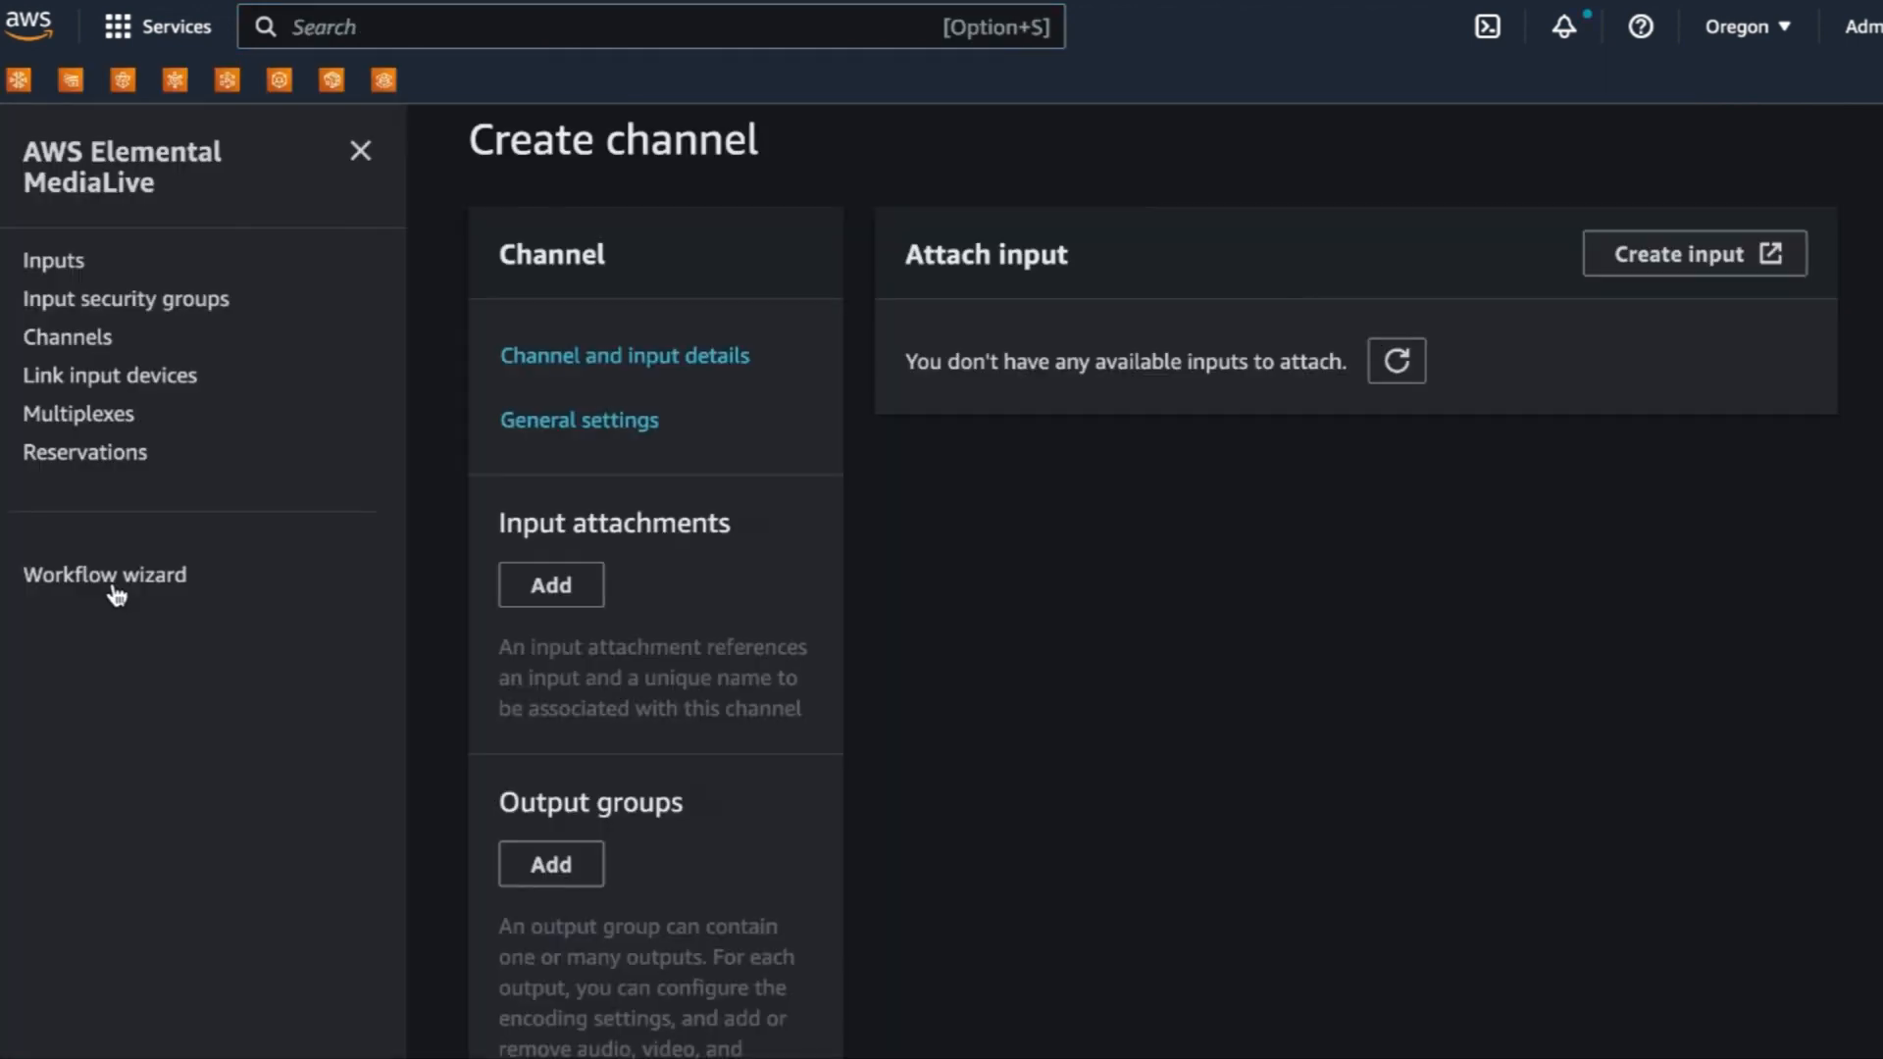
click(114, 589)
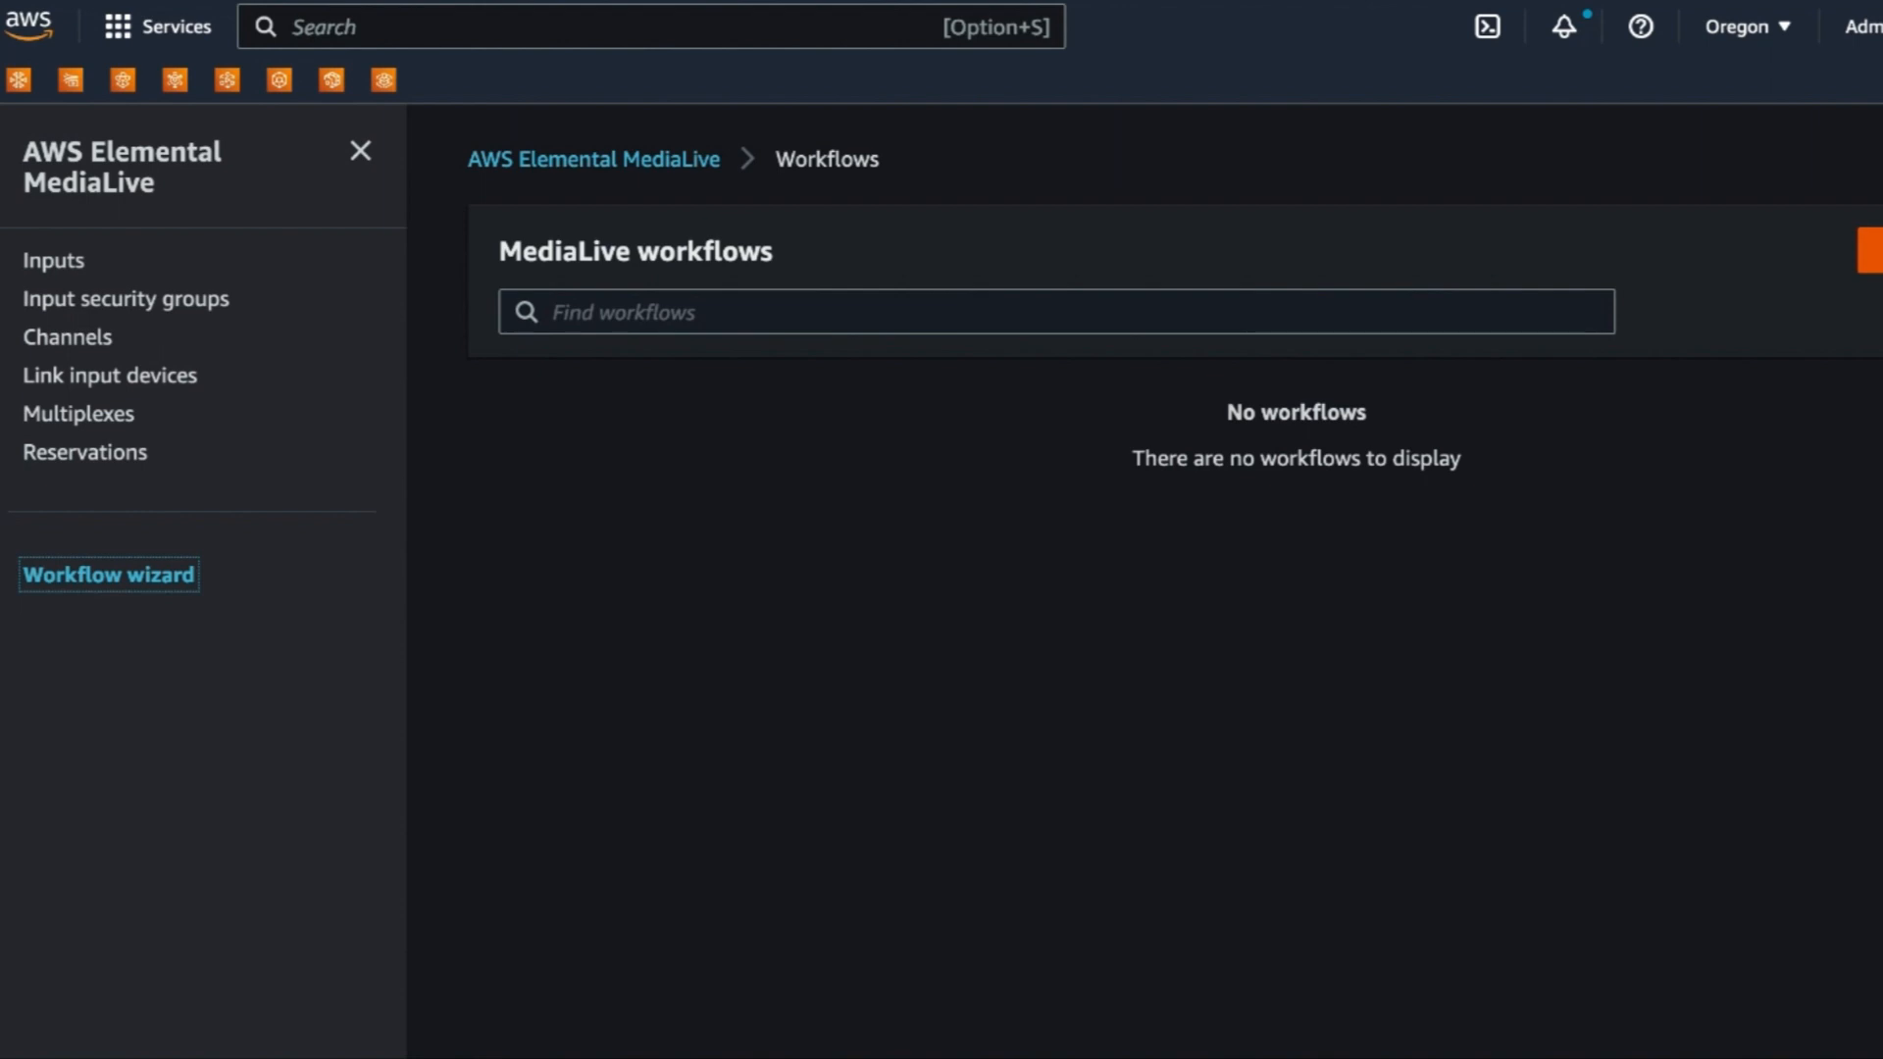
click(1880, 260)
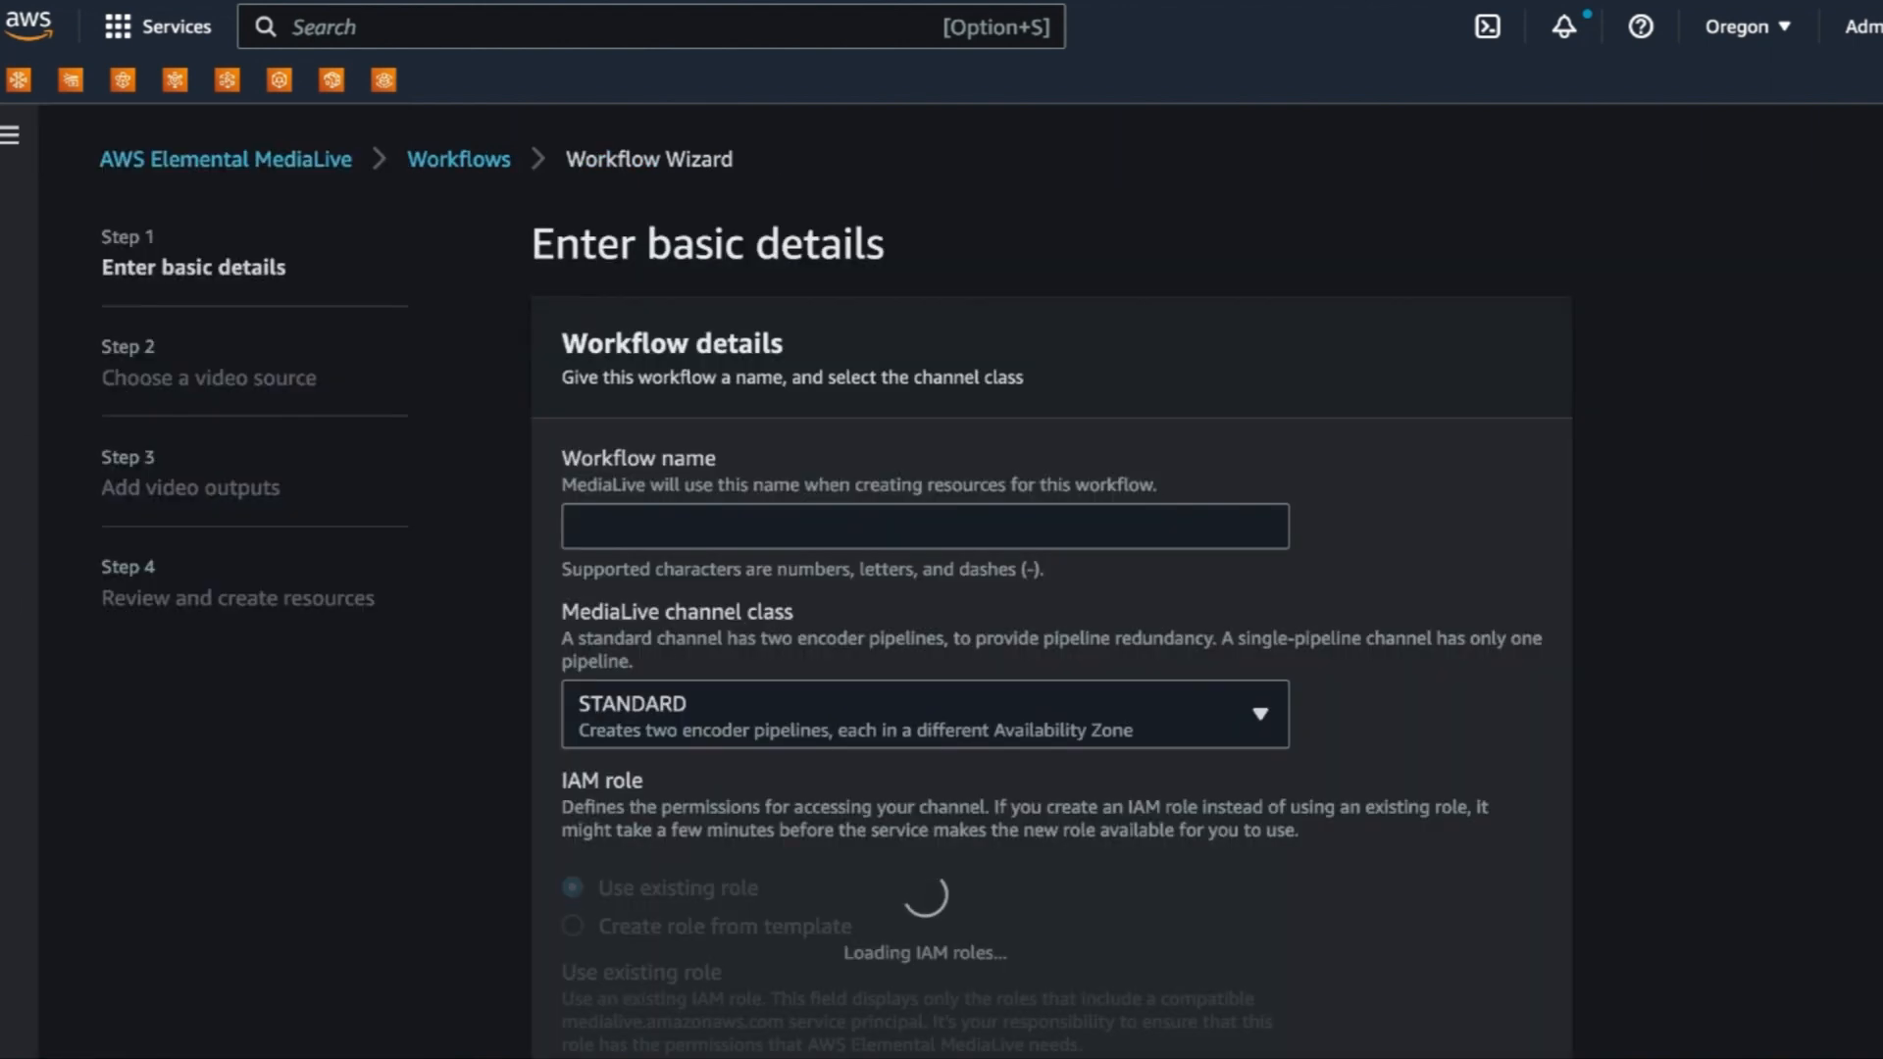
Name the workflow MyFirstLiveChannel and set its MediaLive channel class to SINGLE_PIPELINE
click(874, 527)
text(MyFirstLiveChannel)
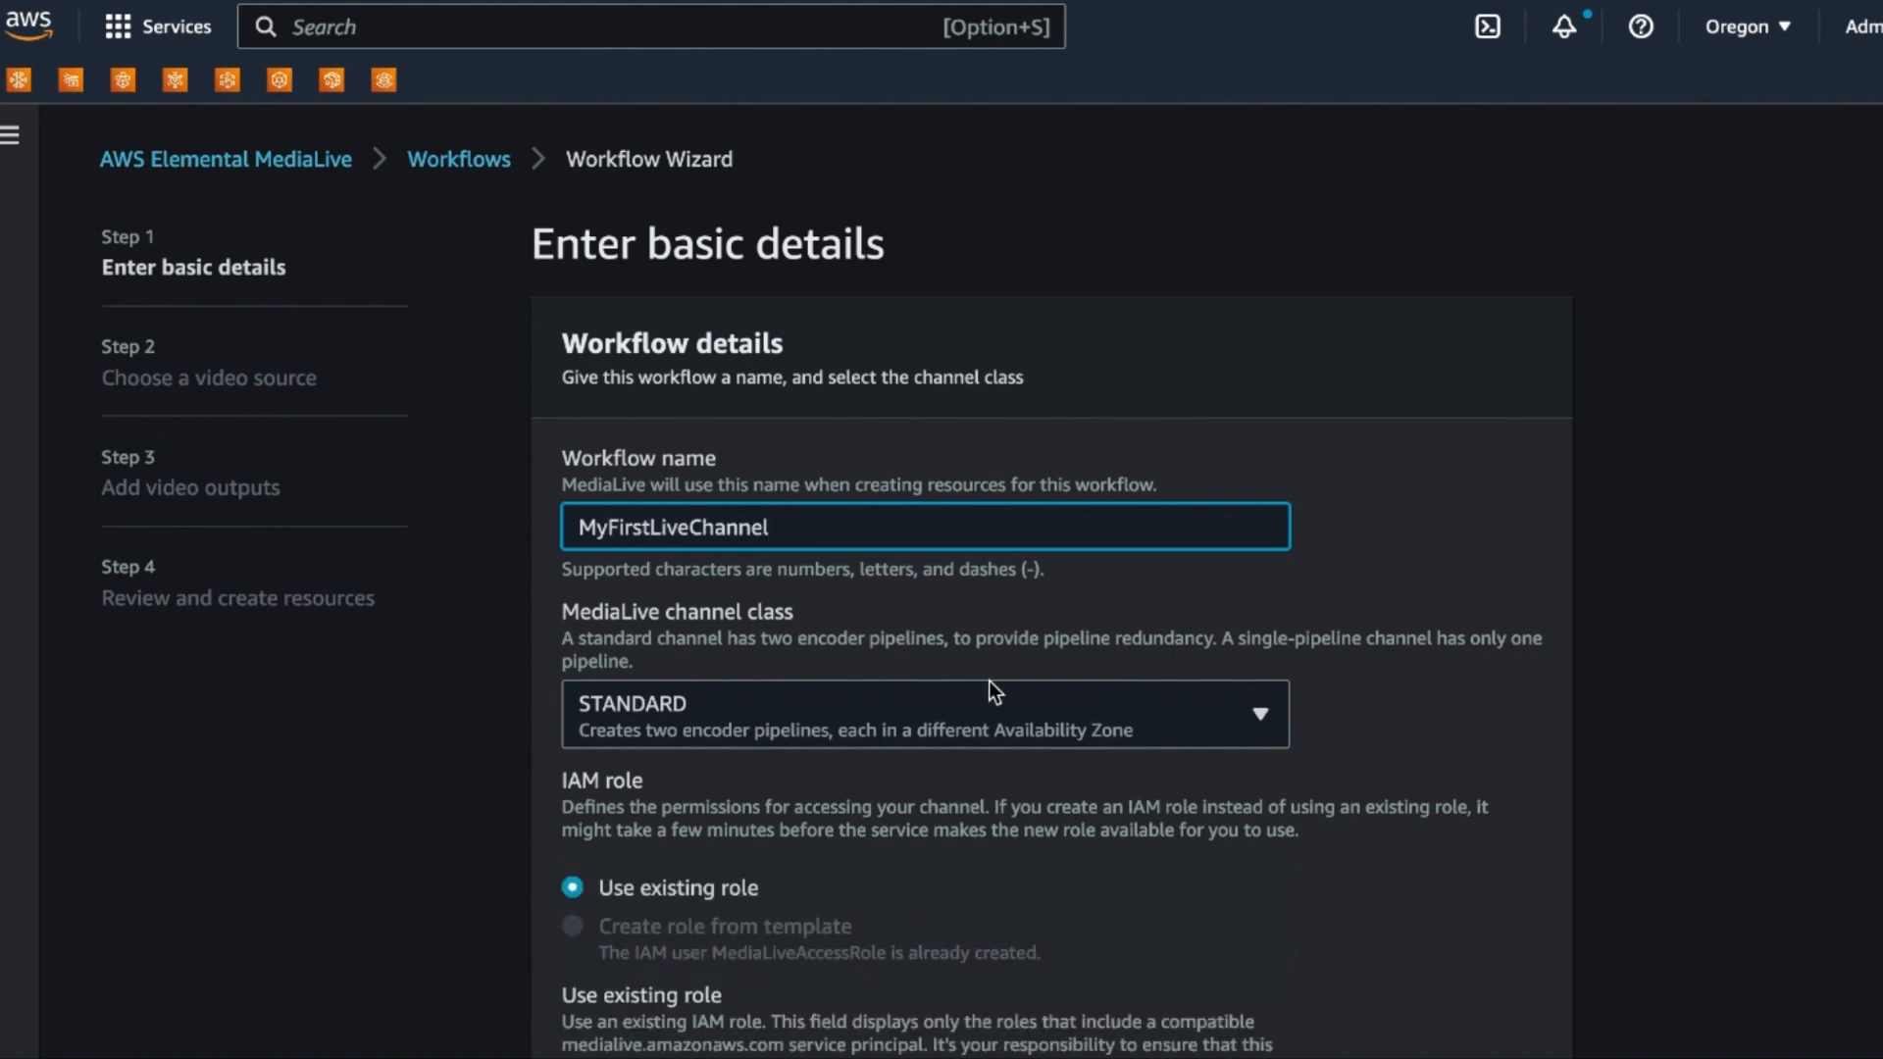
click(1229, 709)
click(955, 855)
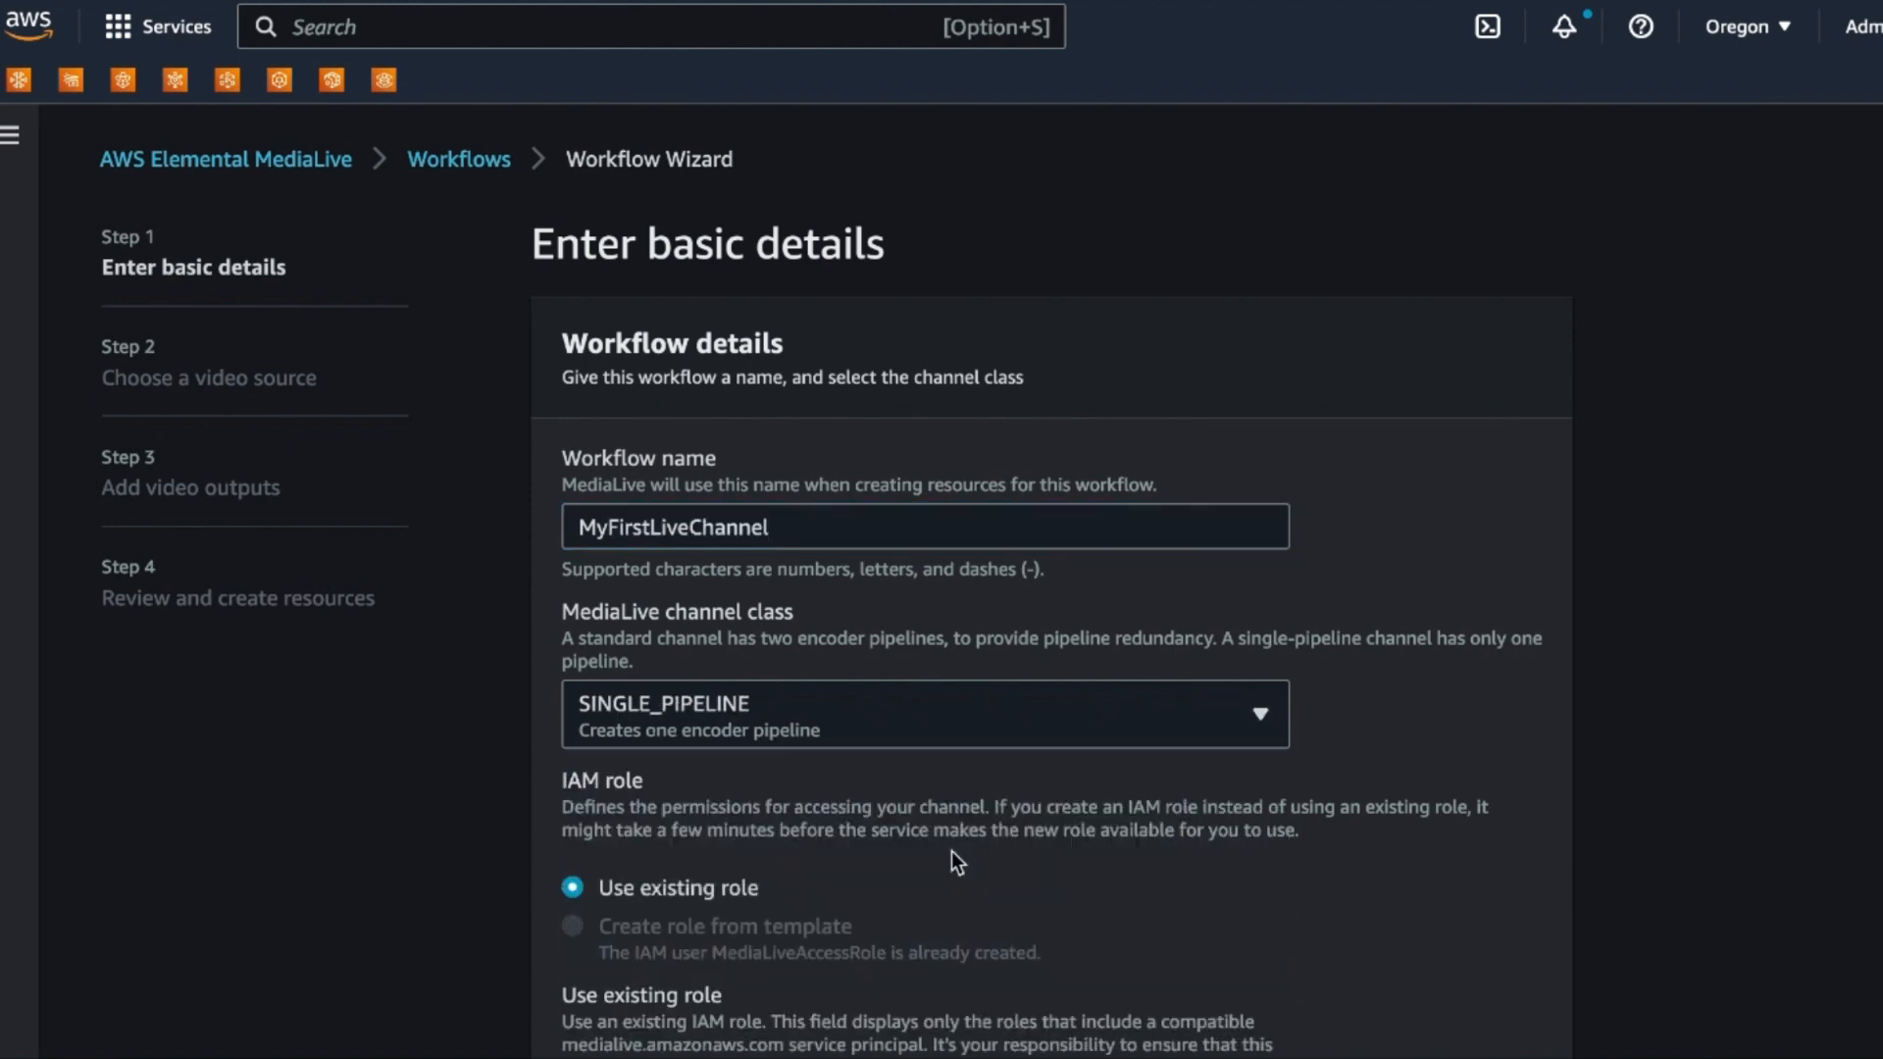
Assign the existing IAM role MediaLiveAccessRole to the workflow and continue to the video source
scroll(957, 861, down, 3)
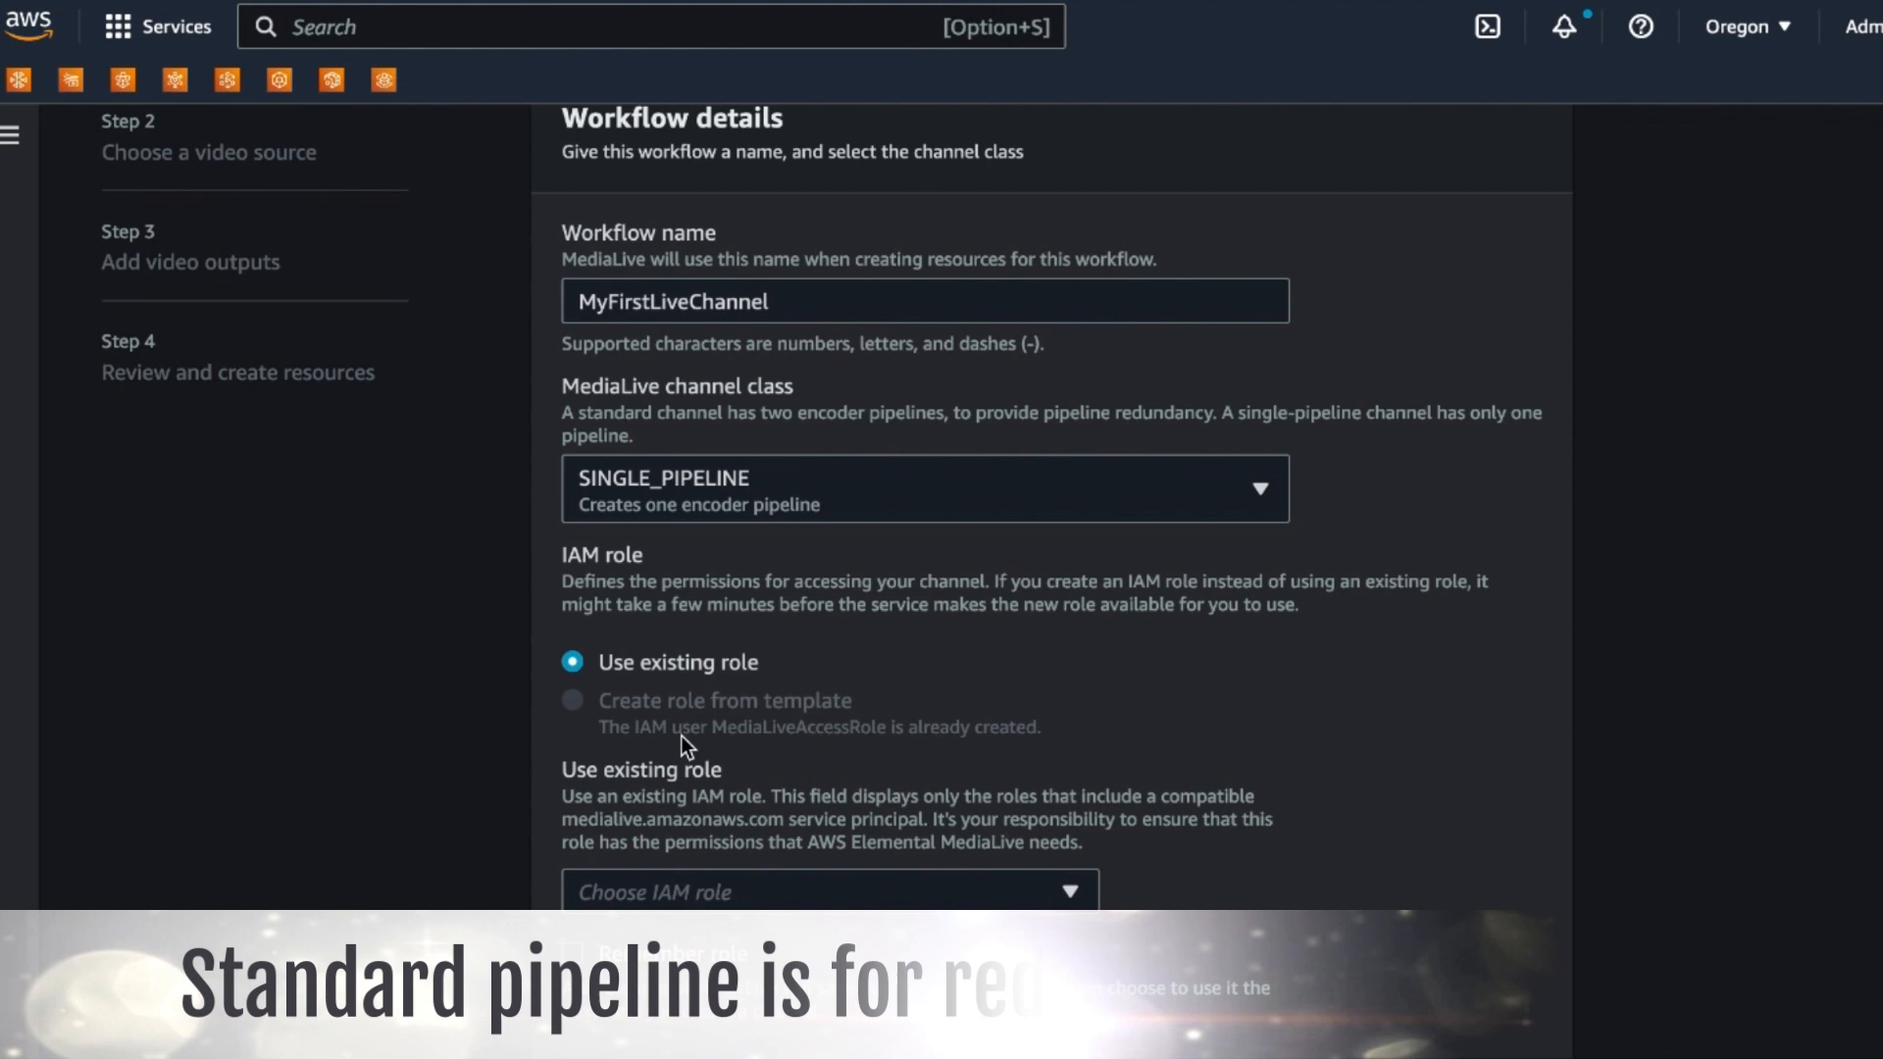
click(868, 883)
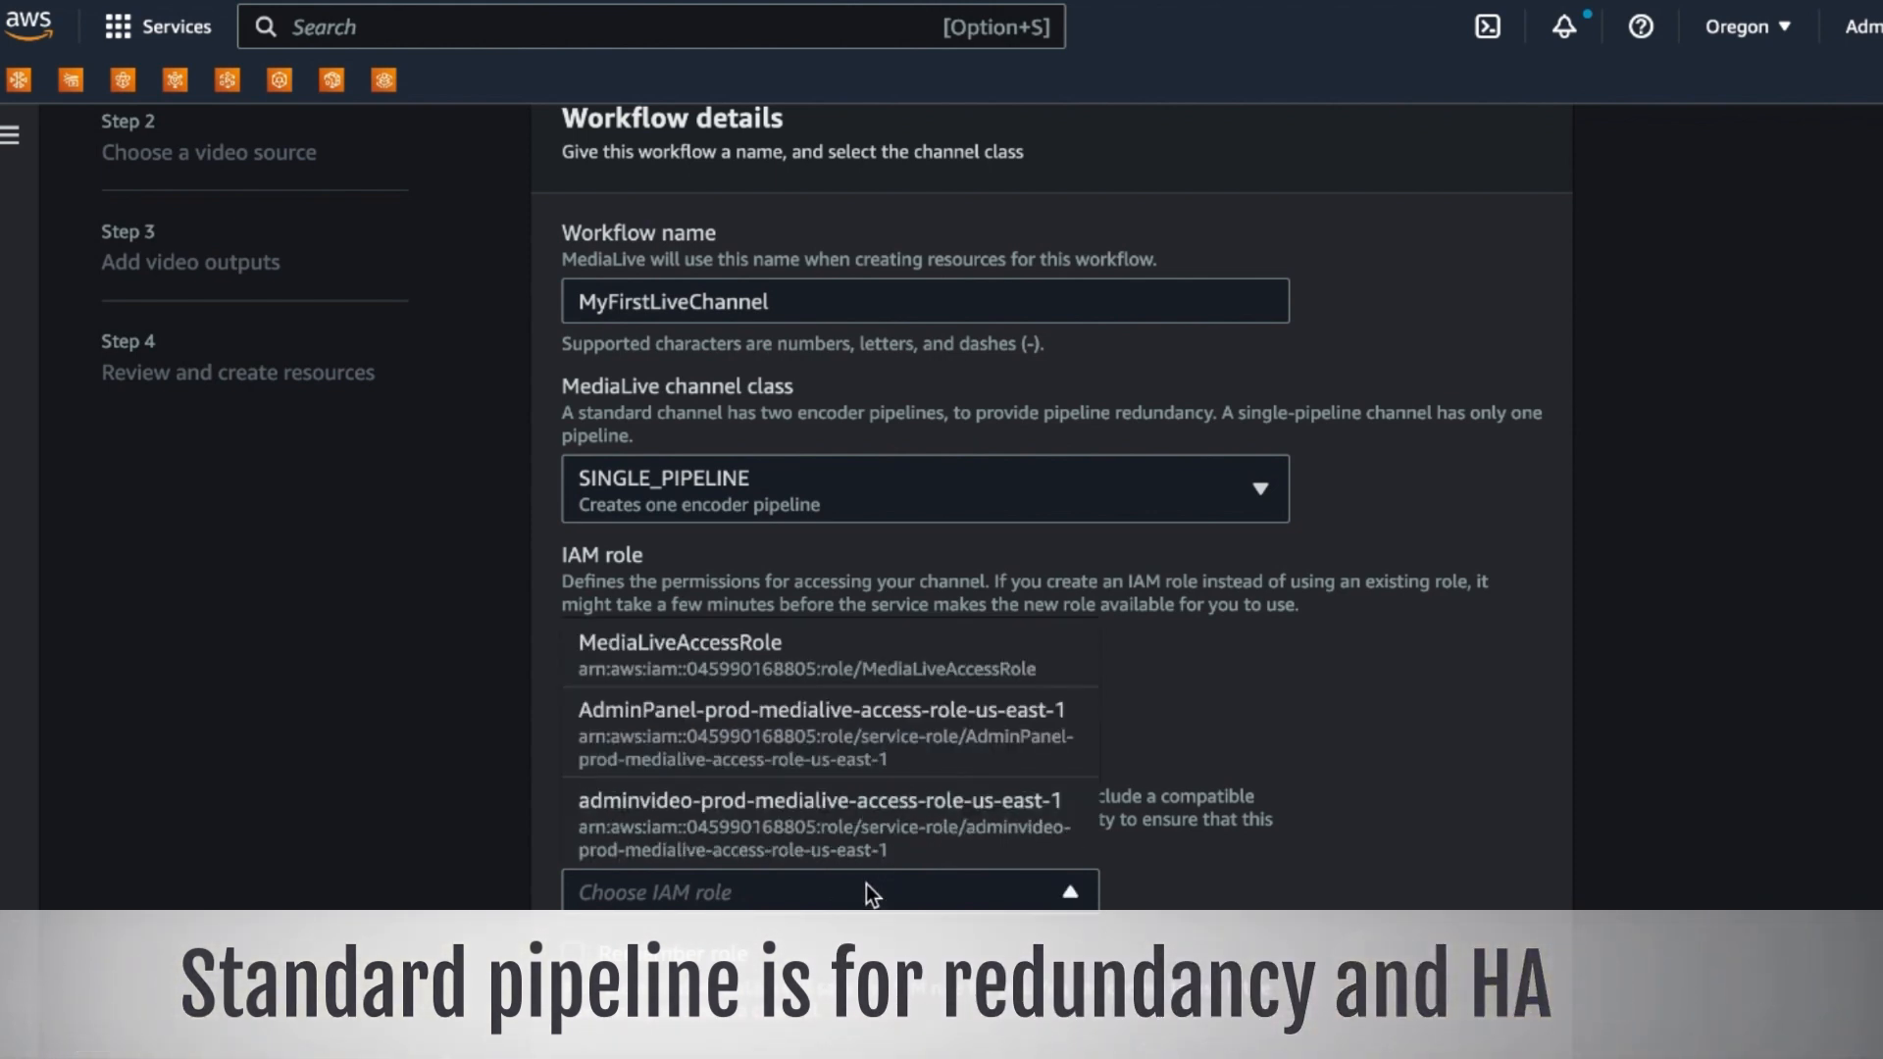
click(790, 672)
scroll(966, 787, down, 2)
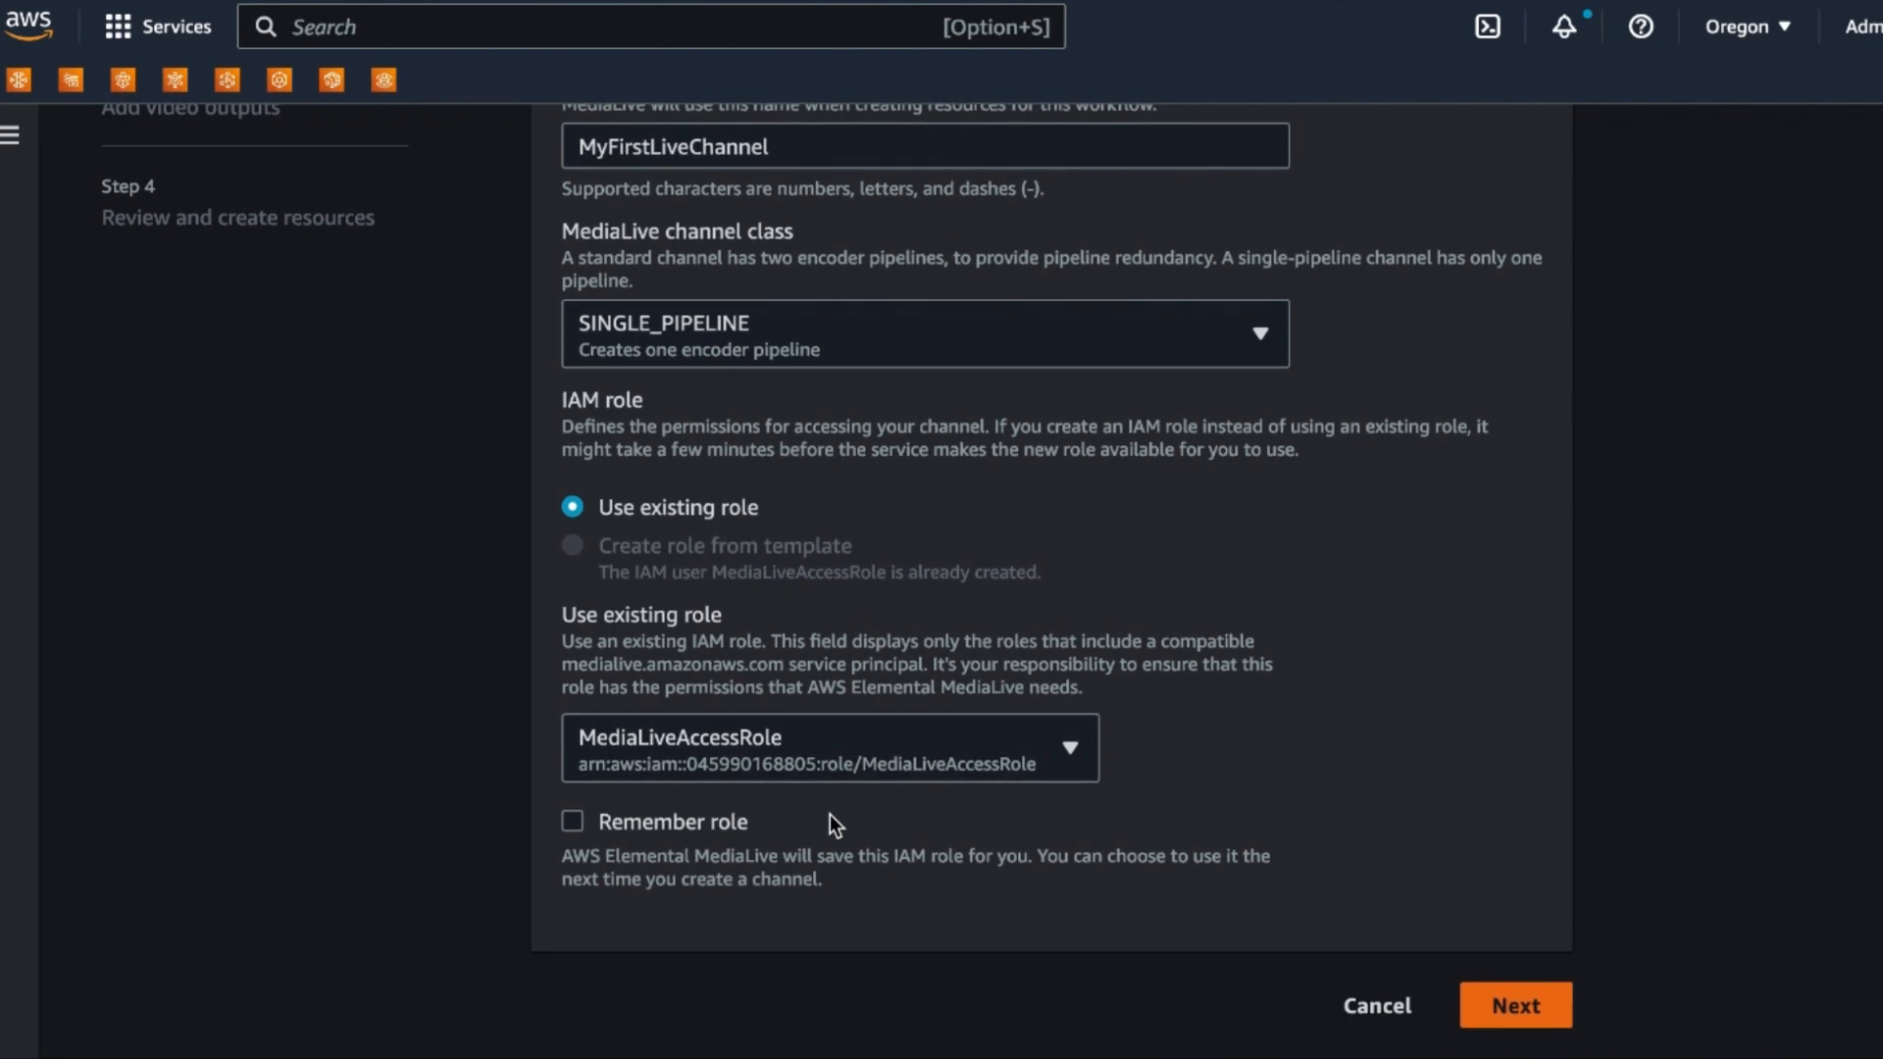
click(1493, 1005)
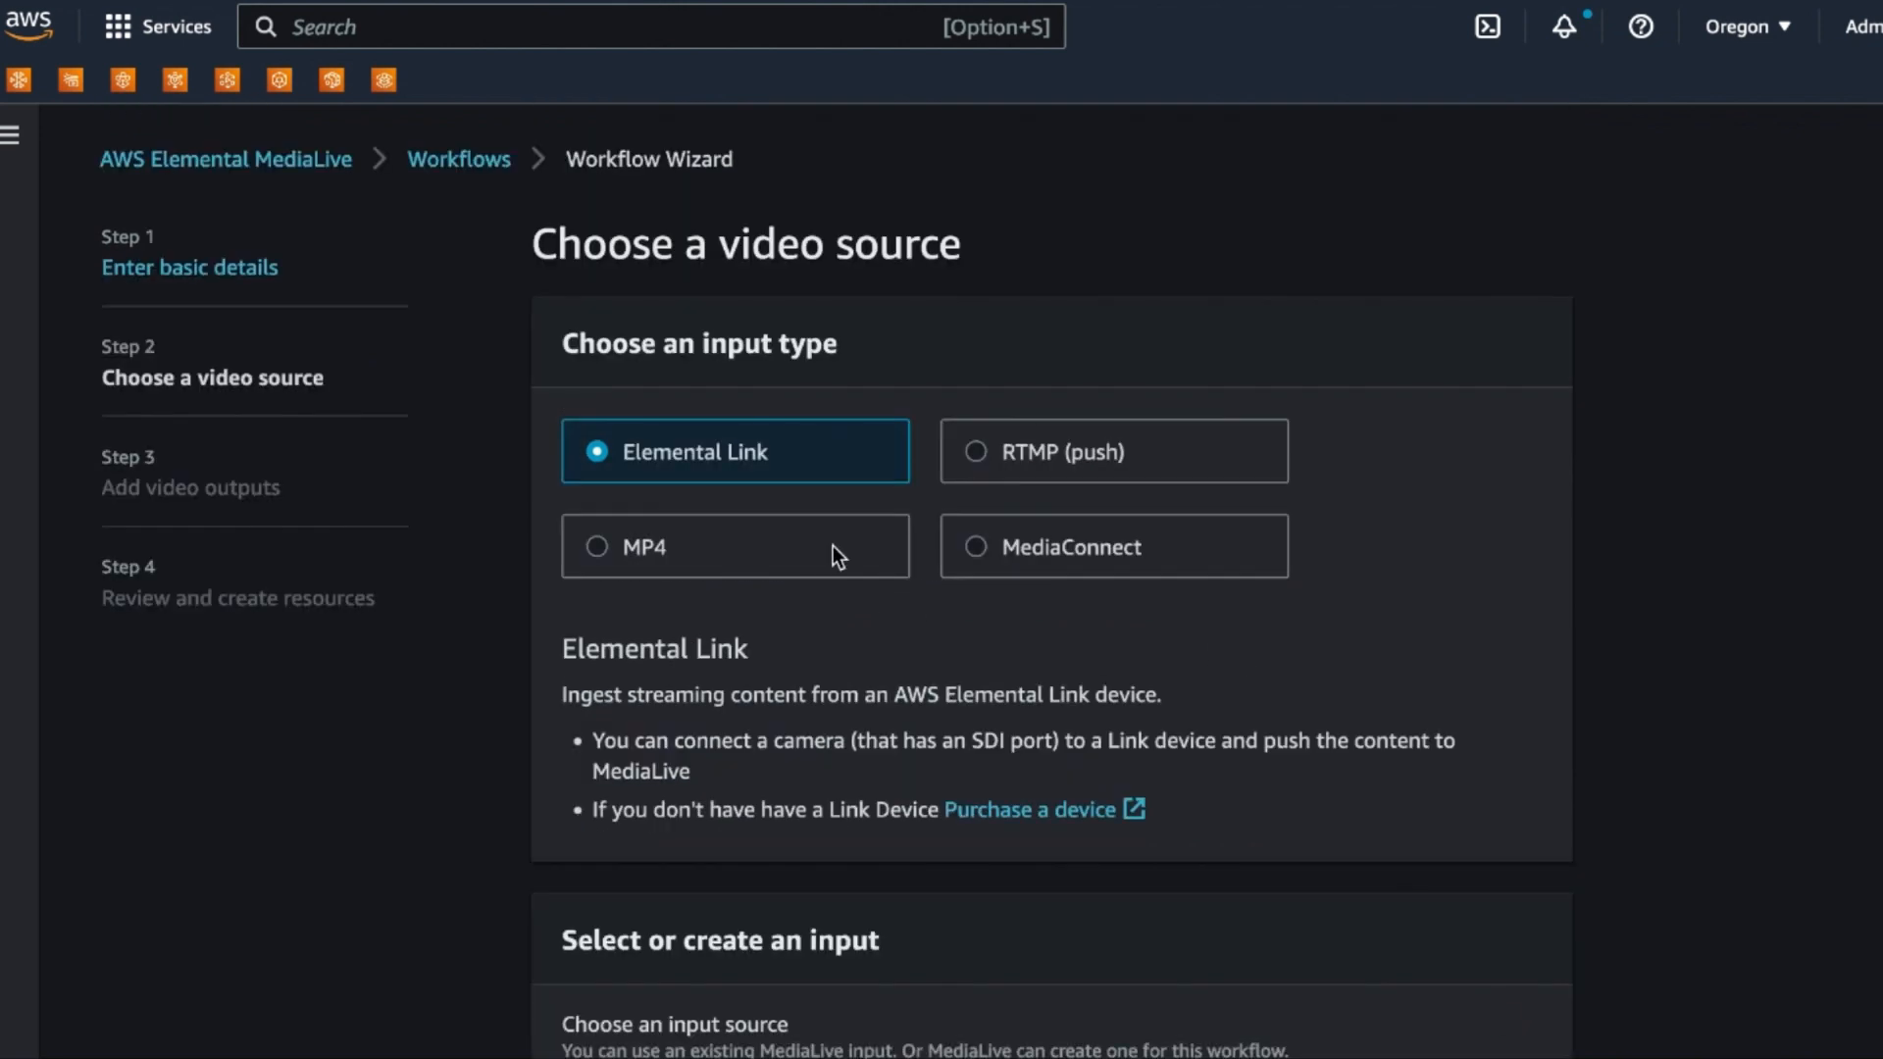
Select RTMP (push) as the input type and give Destination 0 the application name obs and instance a
click(985, 456)
scroll(911, 685, down, 2)
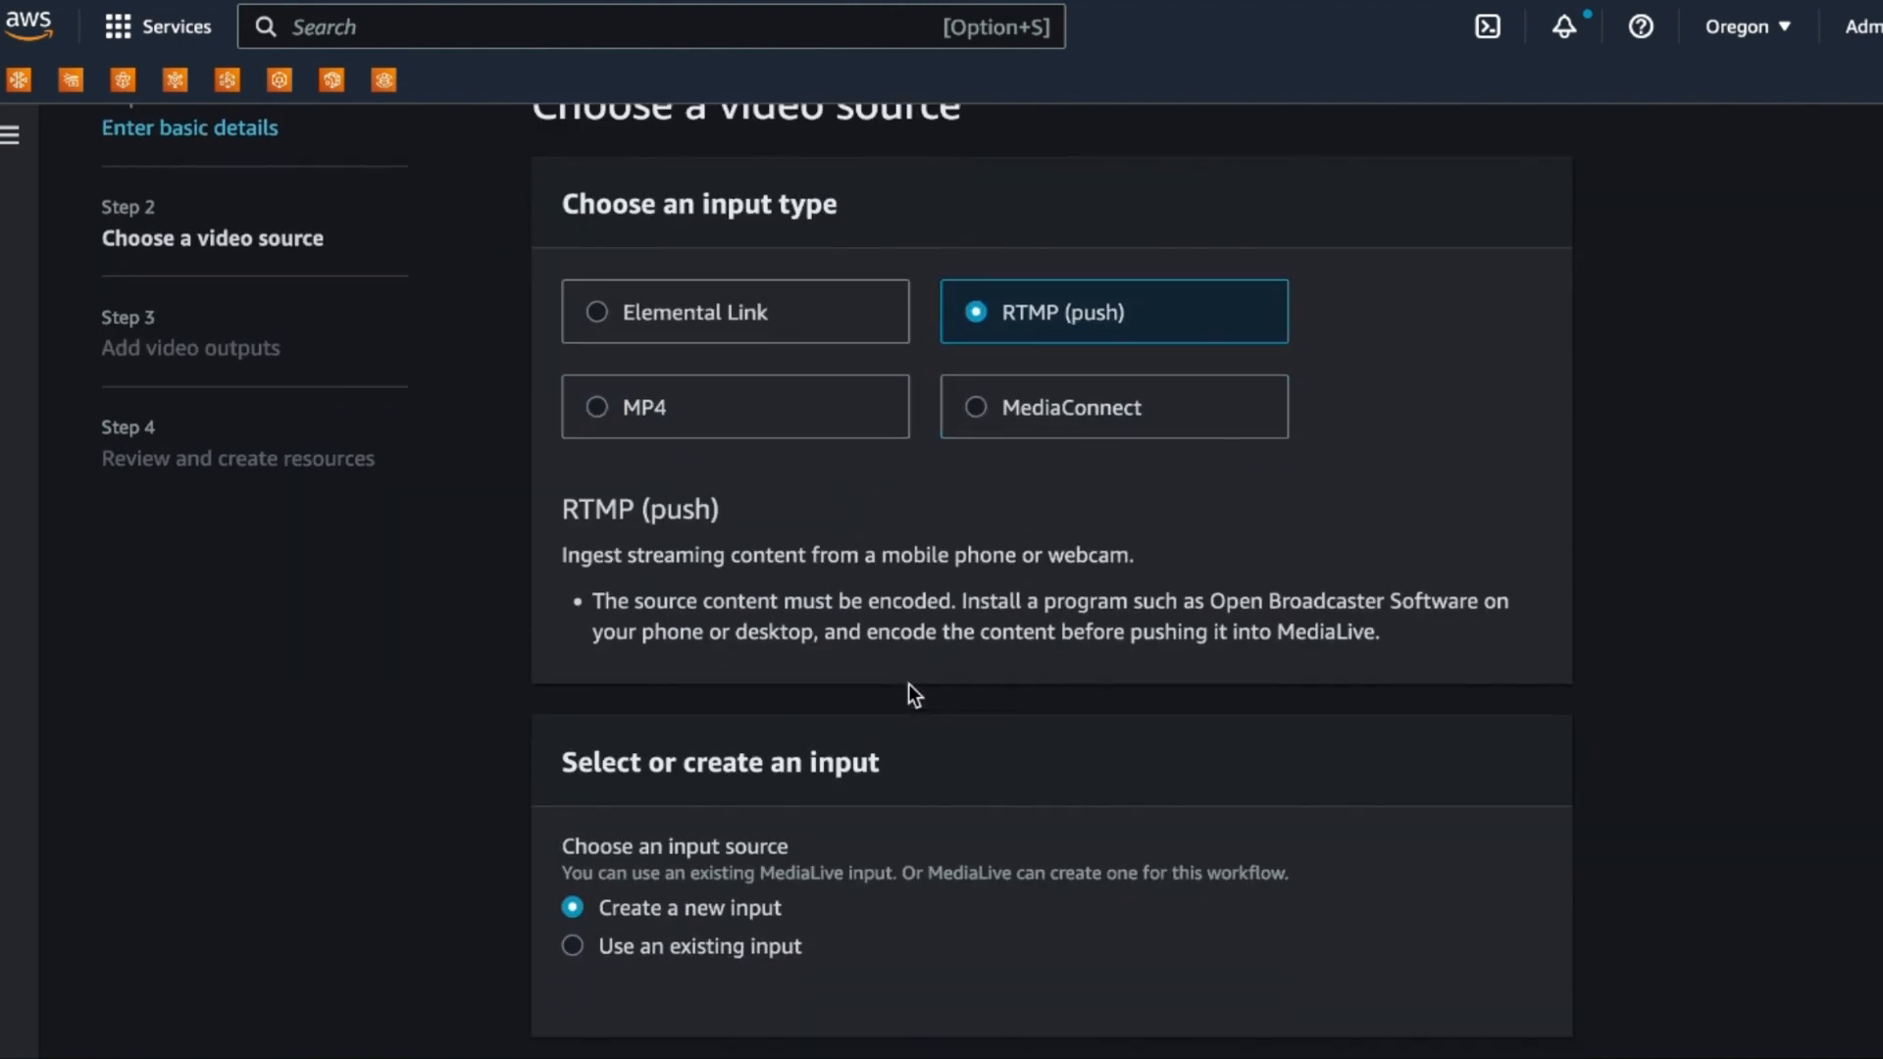
scroll(852, 780, down, 2)
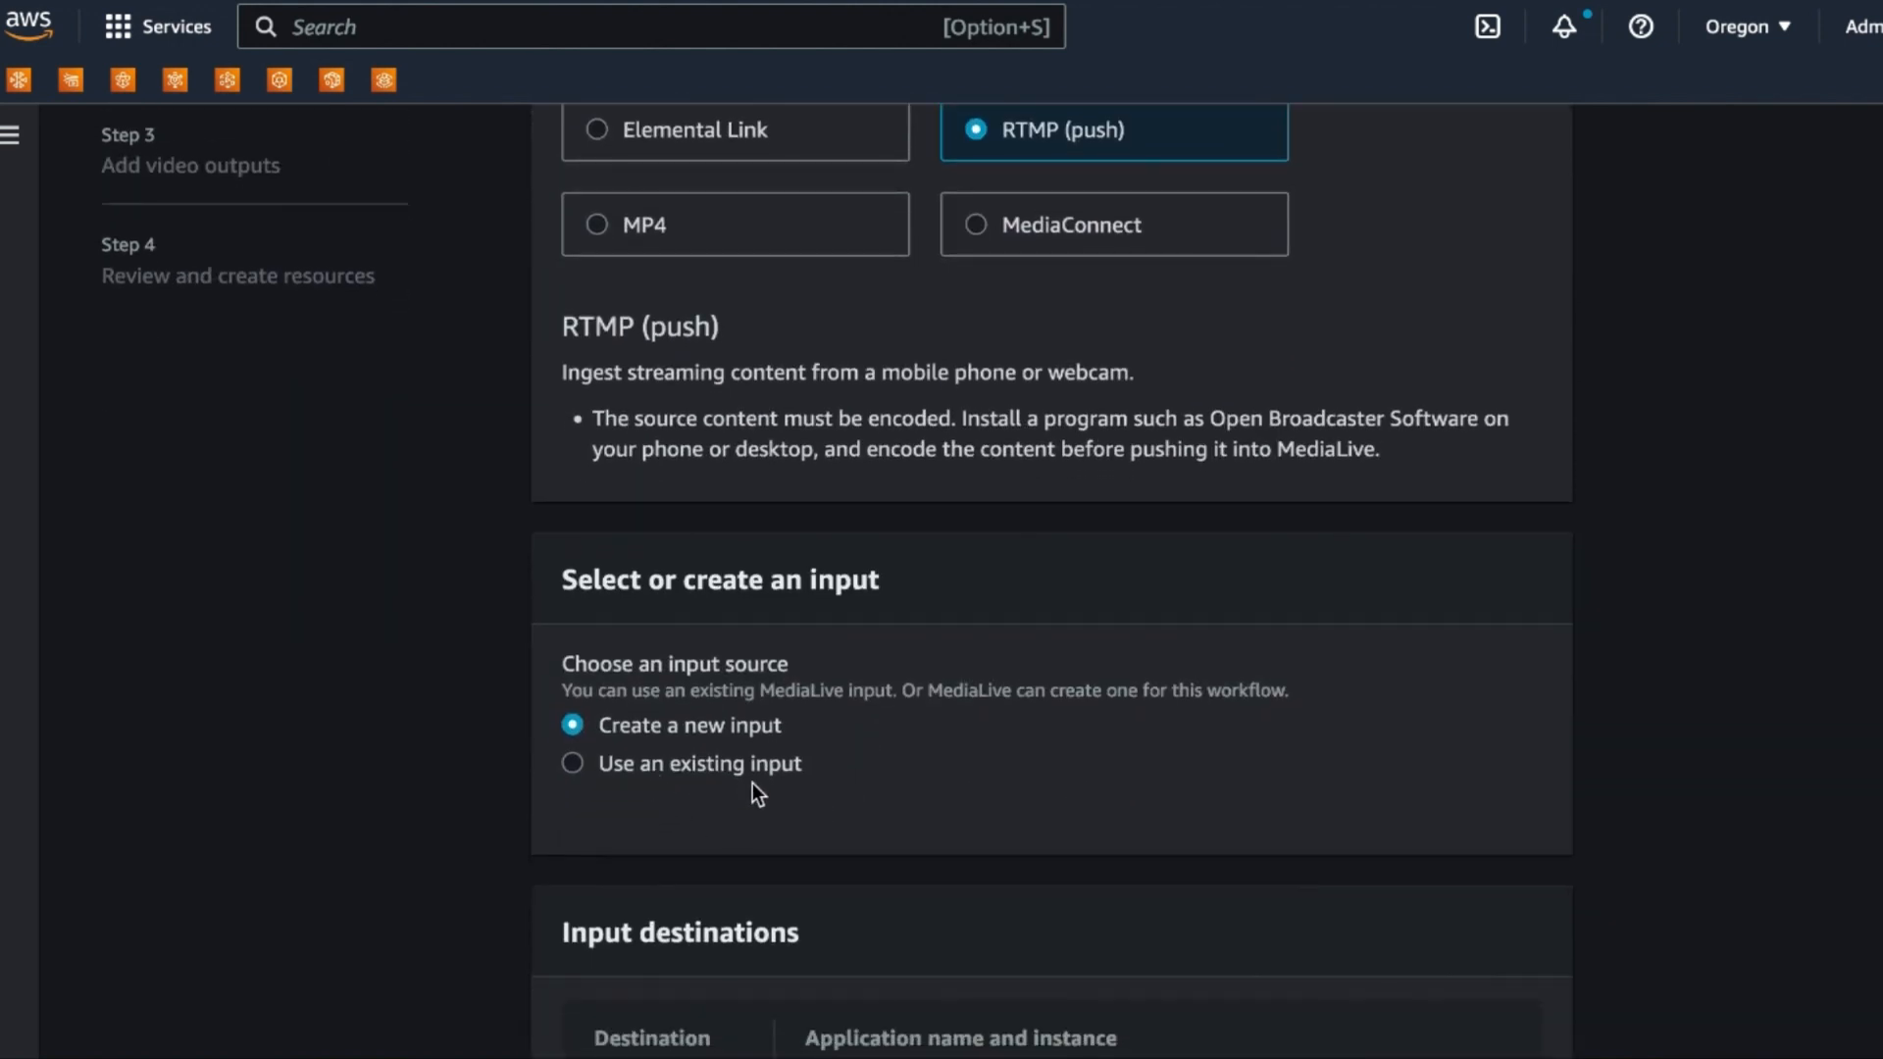
scroll(753, 783, down, 1)
scroll(763, 703, down, 5)
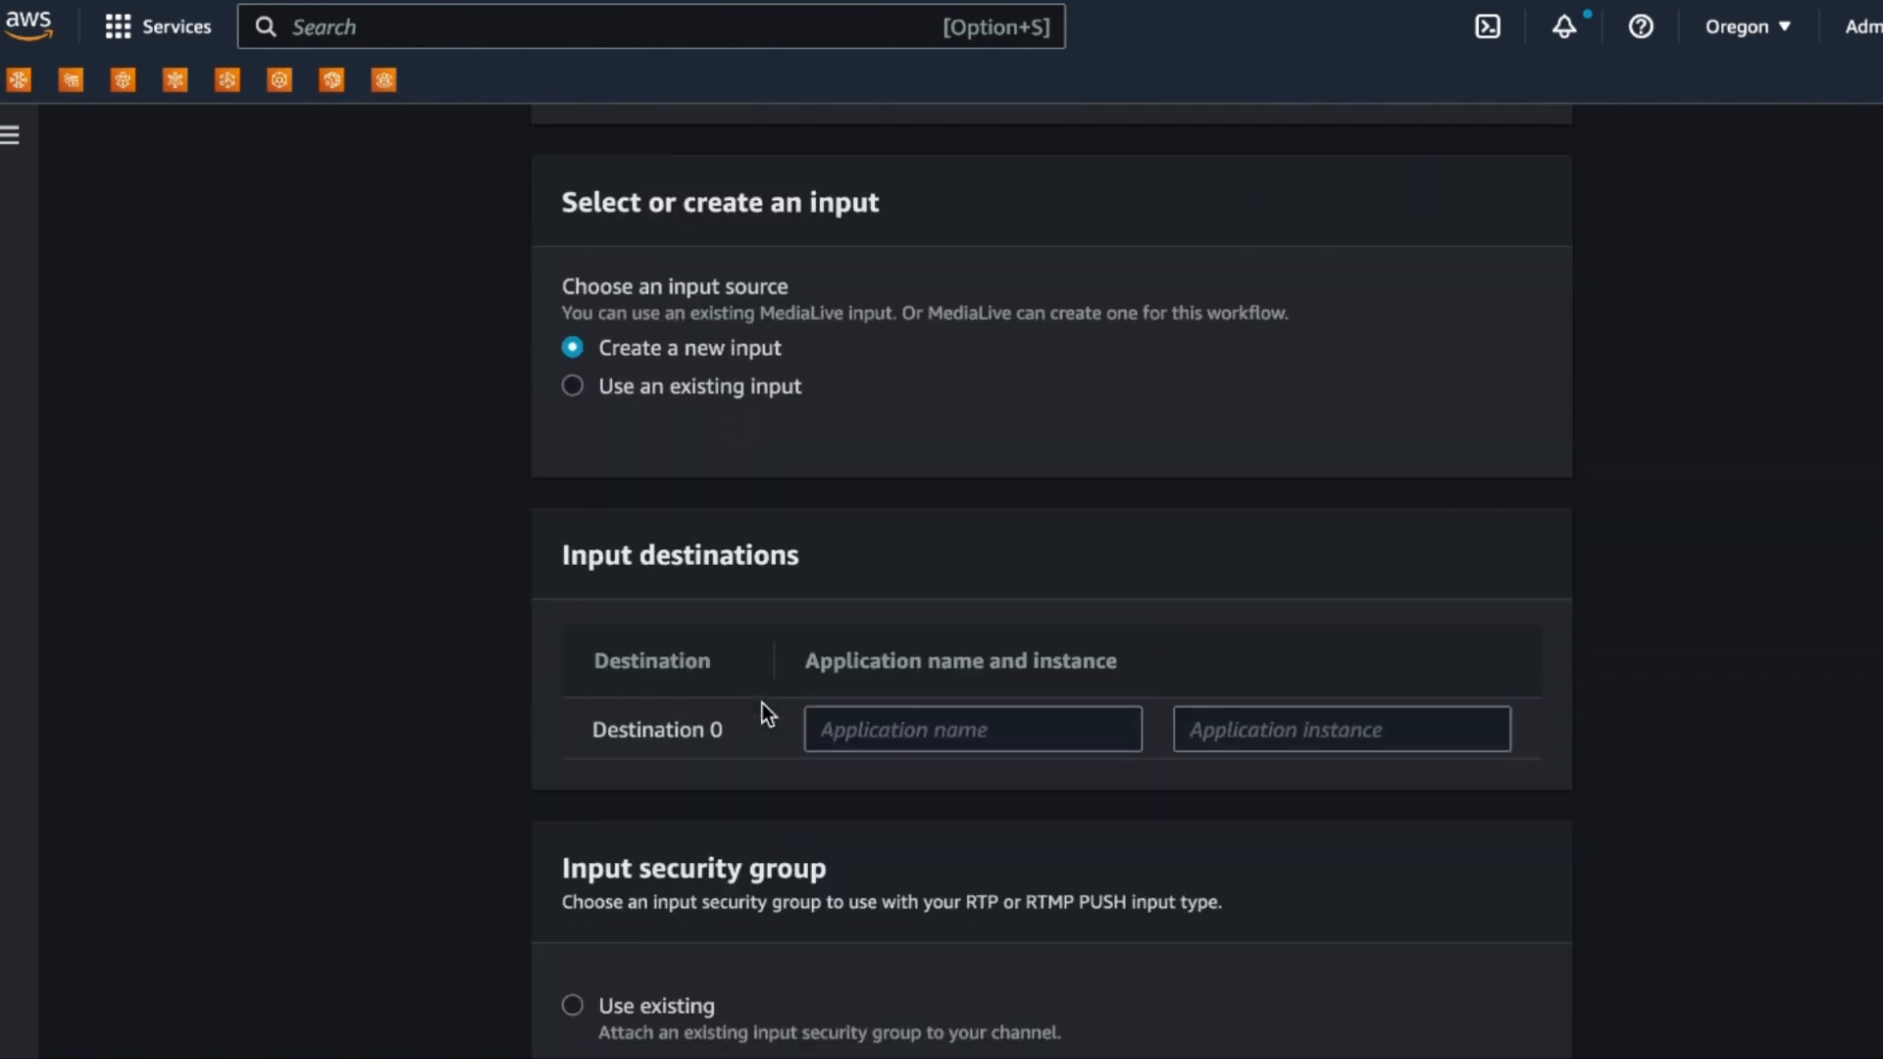
click(943, 688)
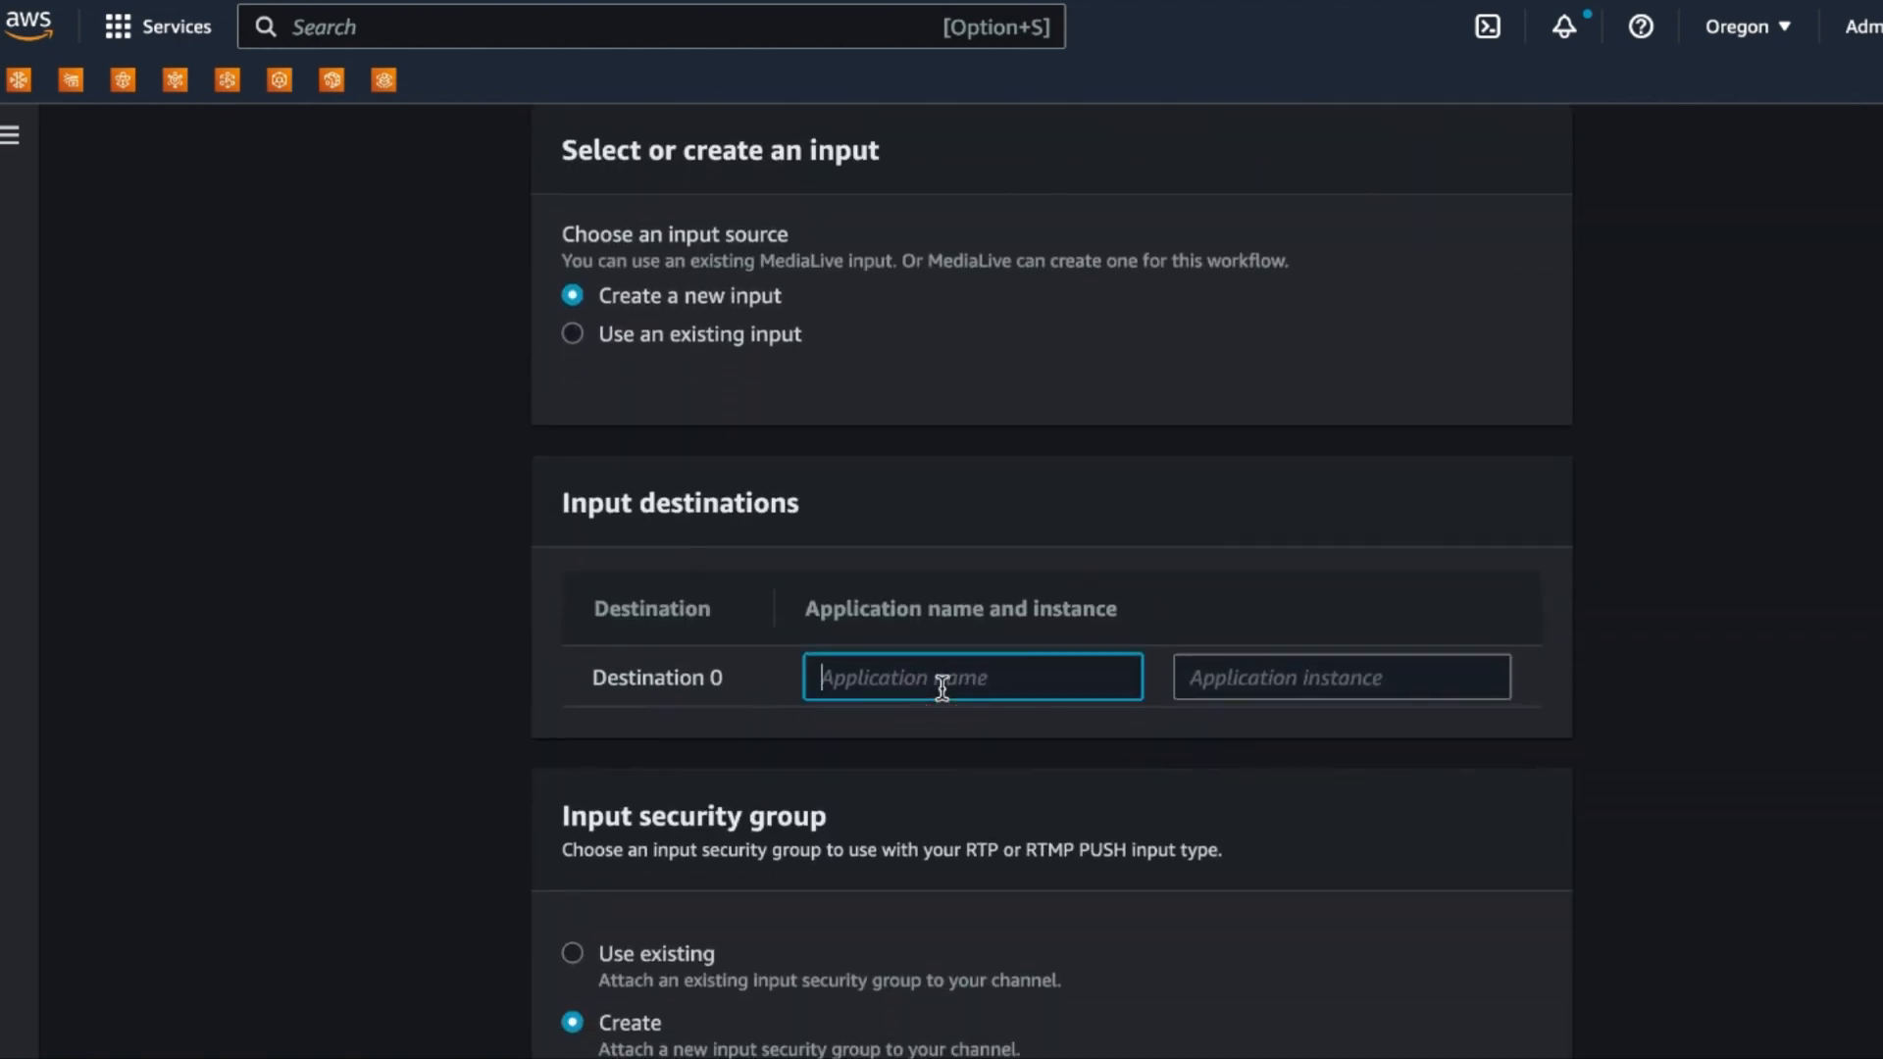
text(obs)
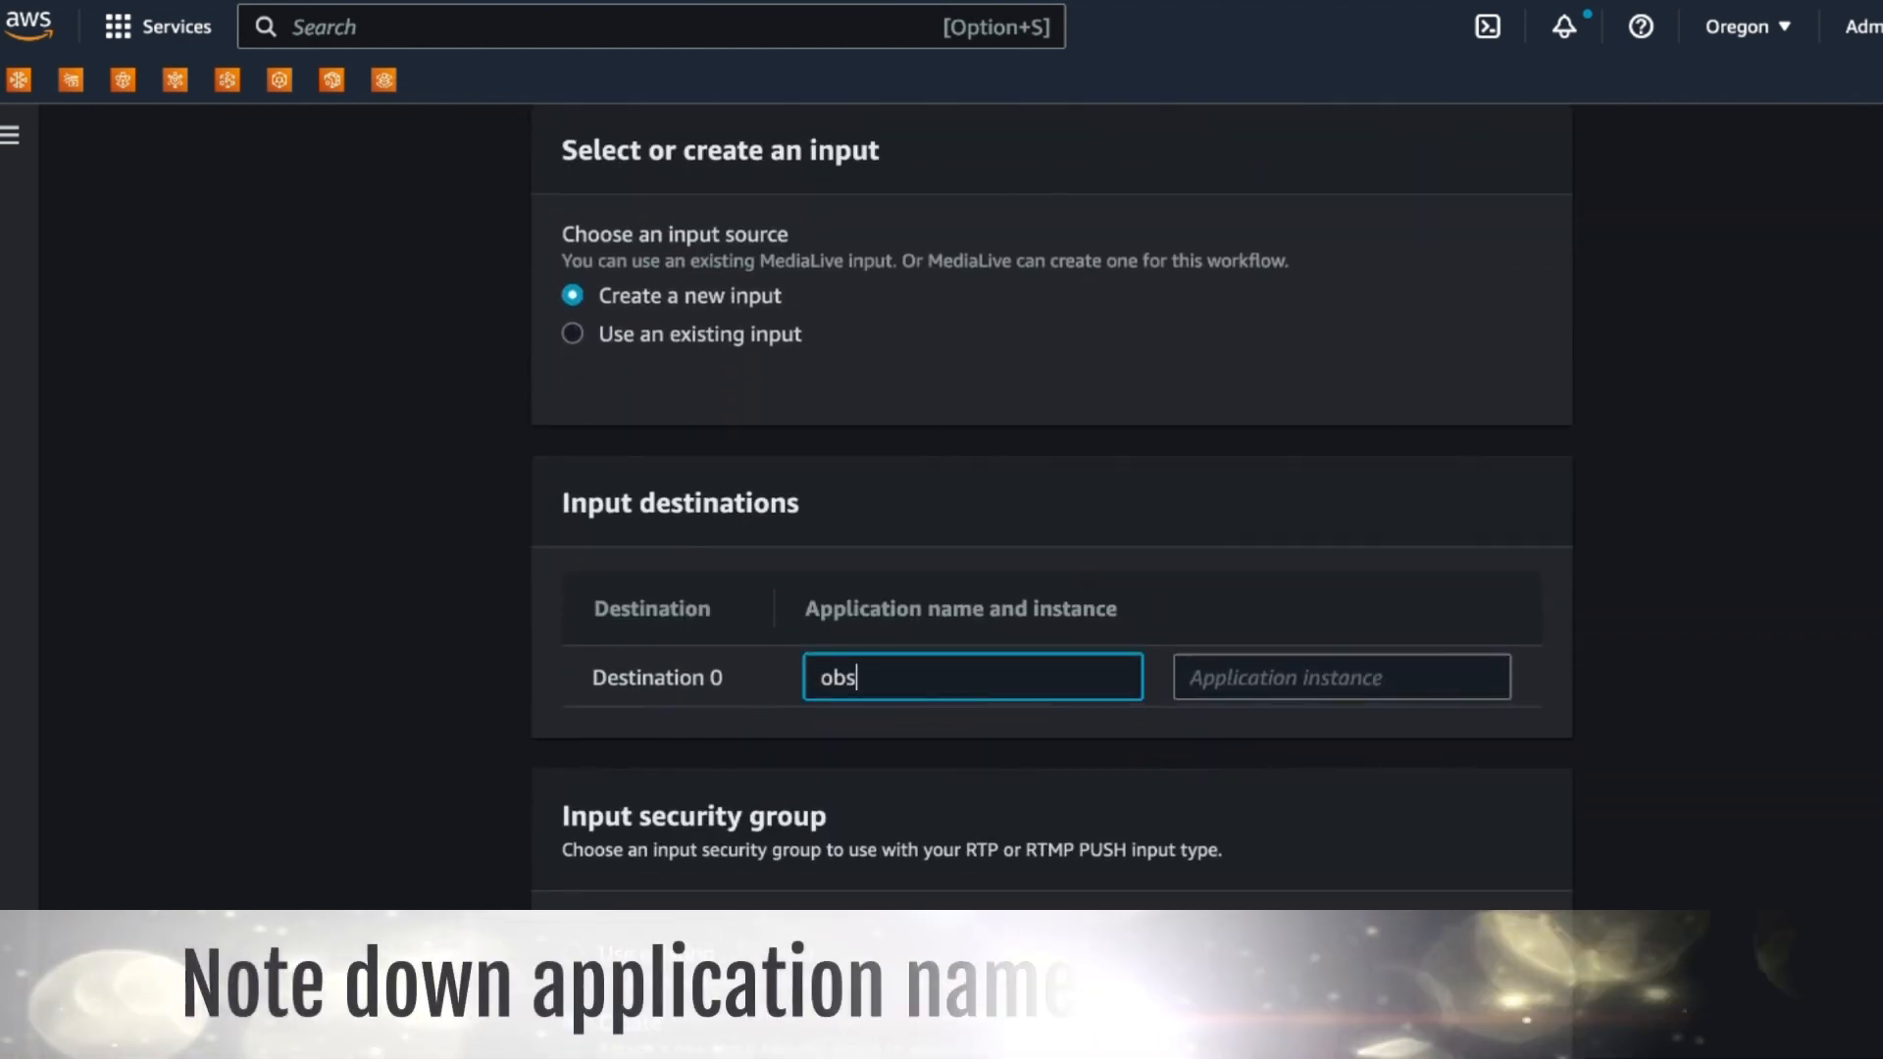
click(1276, 677)
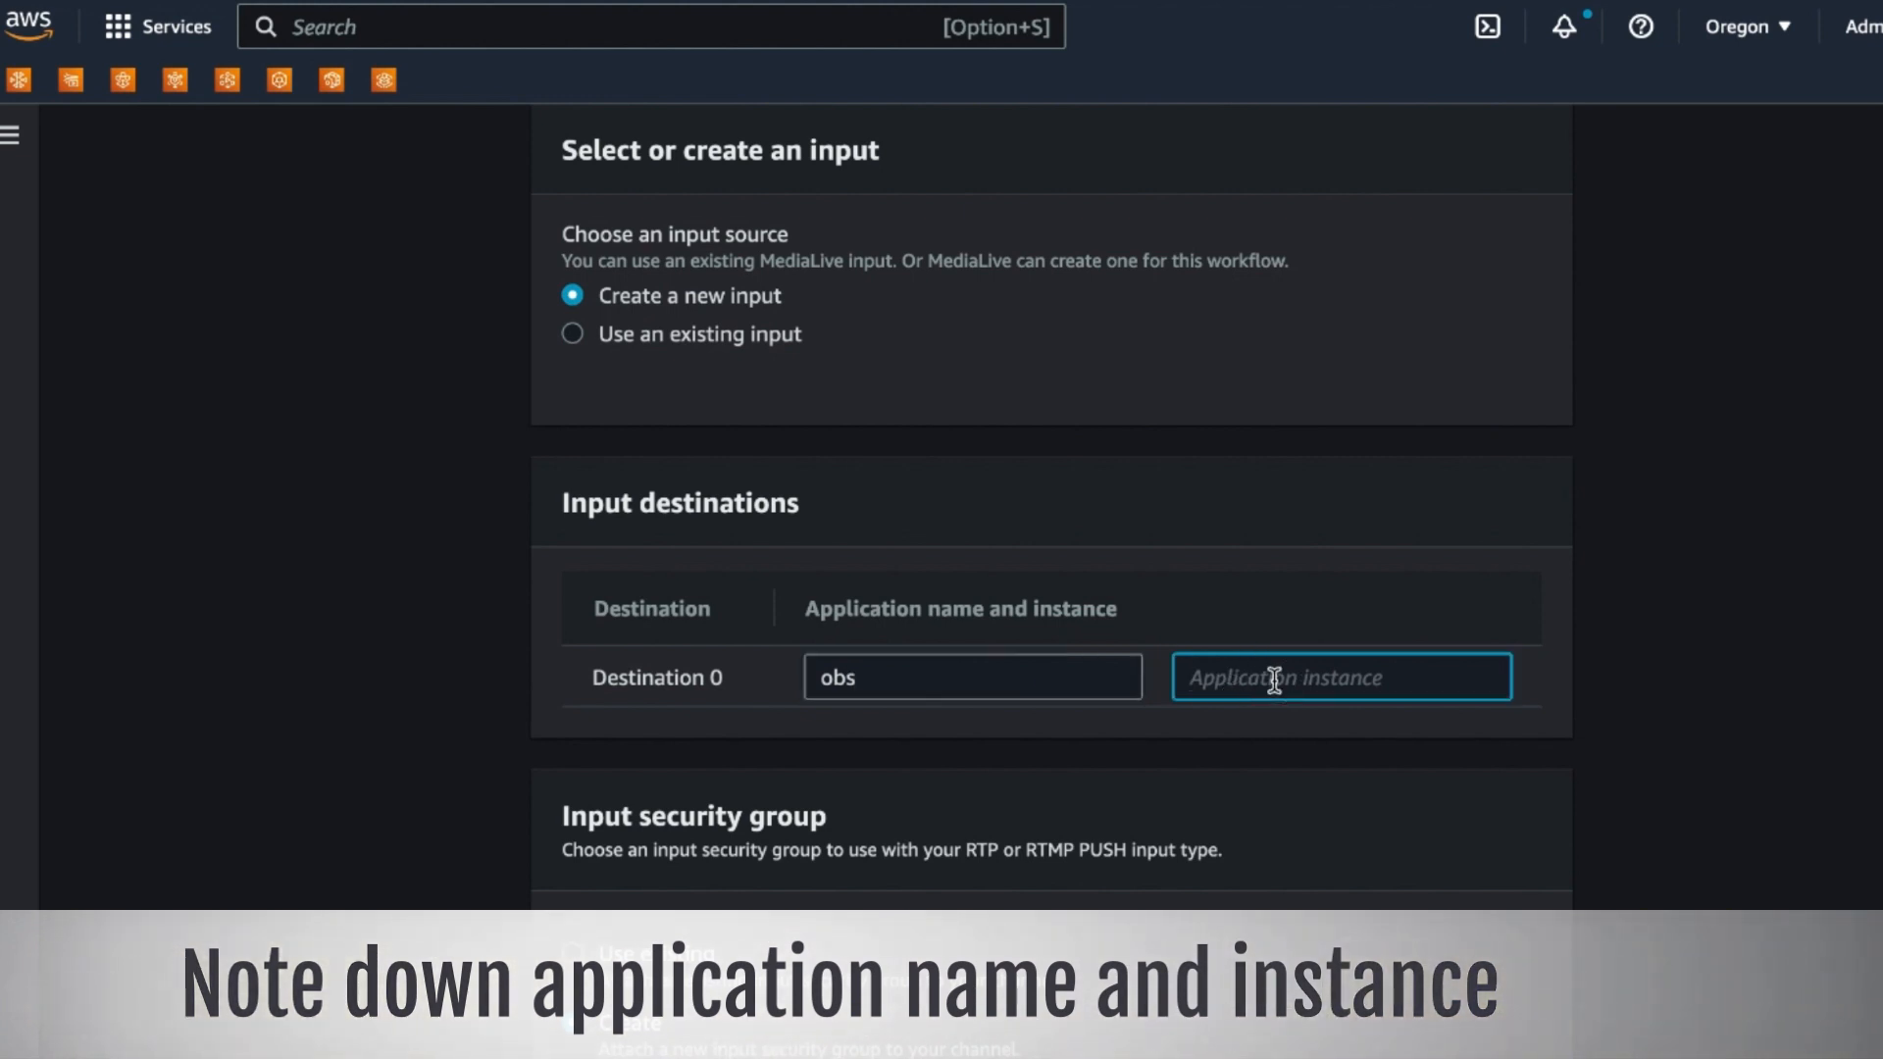
text(a)
Create a new input security group with the CIDR block 0.0.0.0/0
scroll(1269, 783, down, 2)
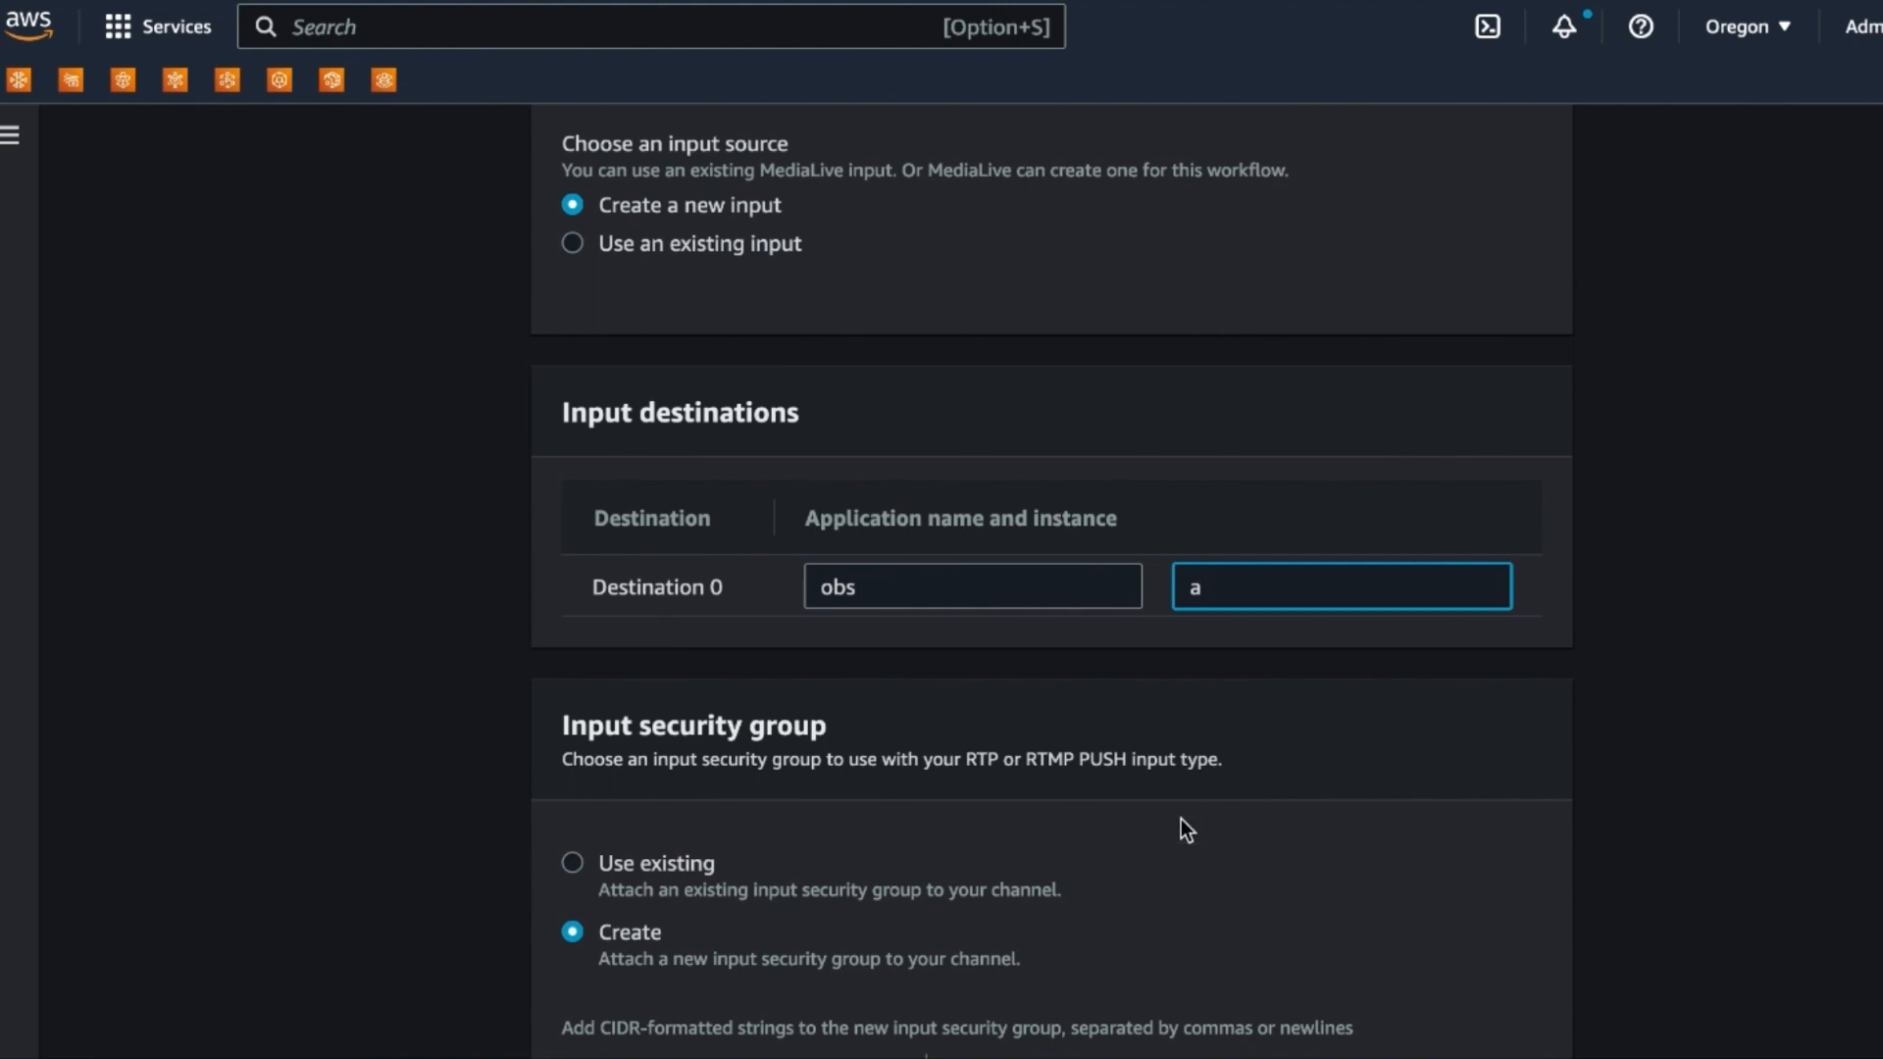
scroll(1178, 824, down, 2)
scroll(664, 782, down, 2)
click(687, 853)
text(0.0.0.0)
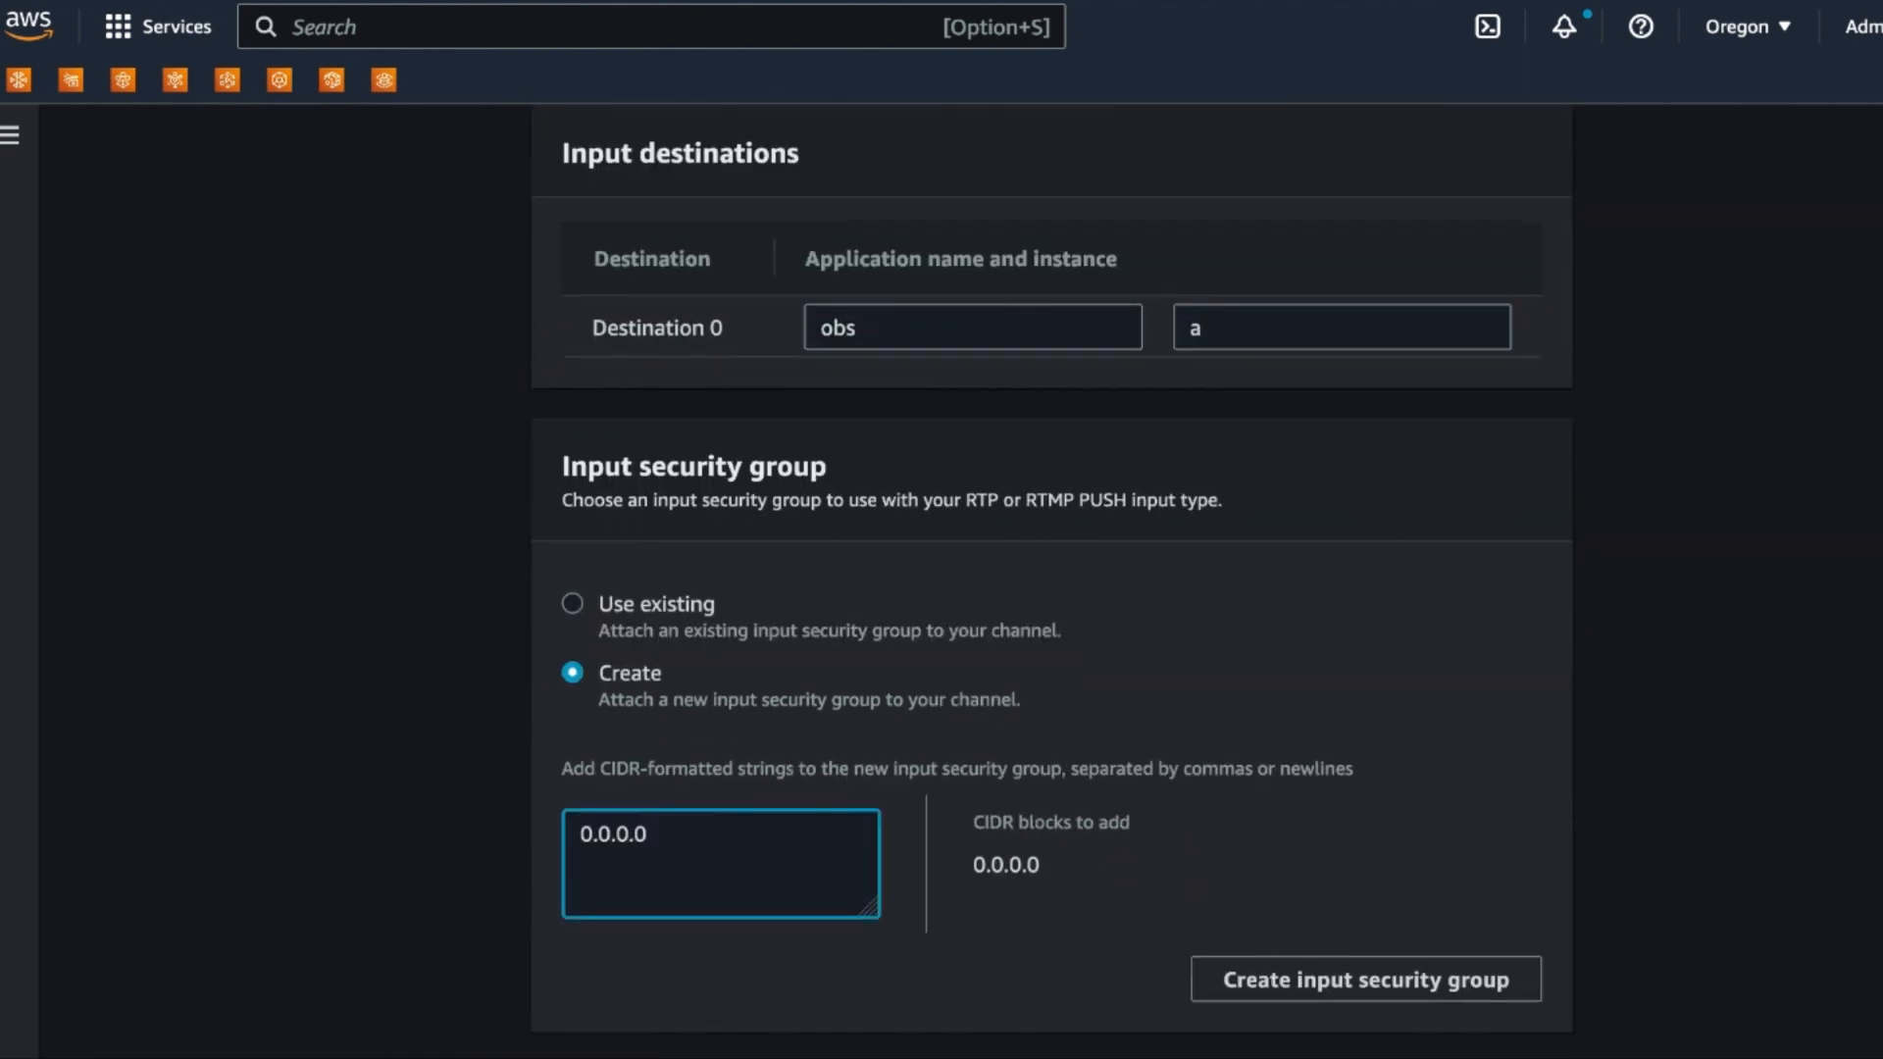
text(/0)
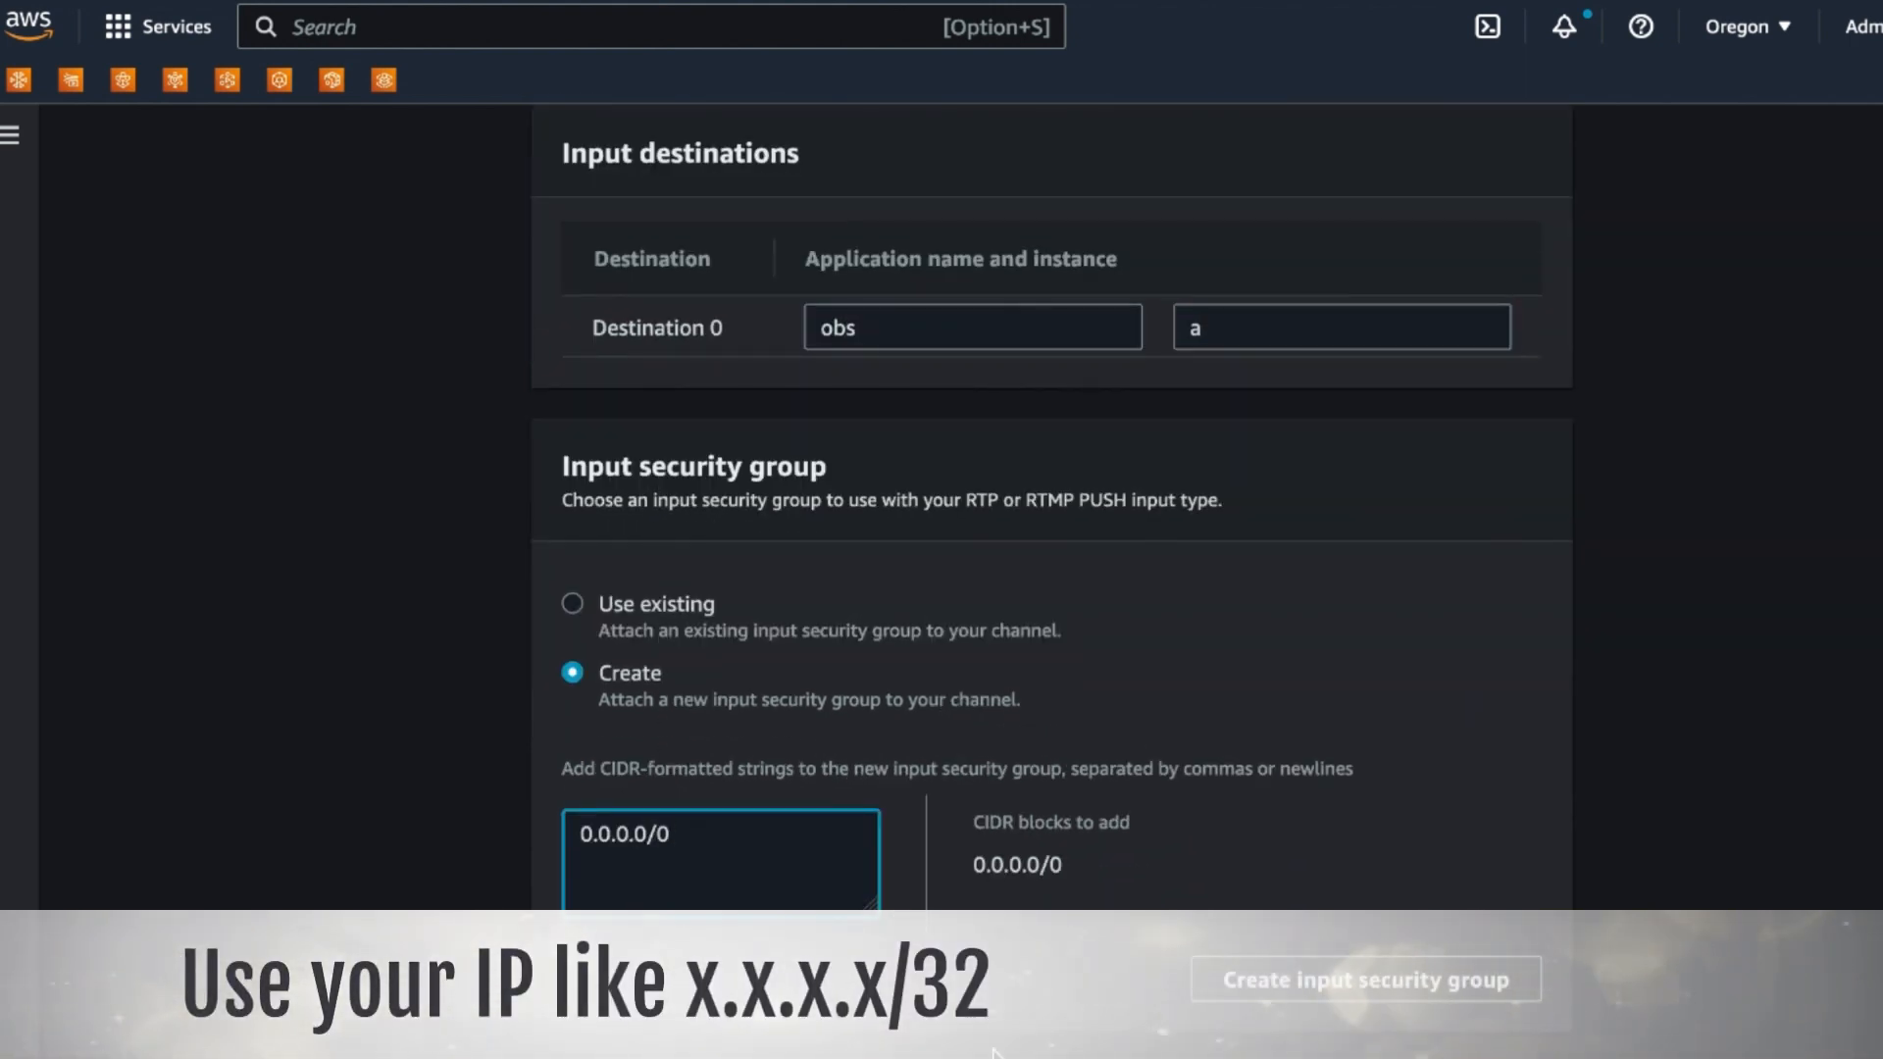
click(1316, 989)
Set the video source's maximum input bitrate to MAX_10_MBPS and its resolution to SD, and continue to the outputs
scroll(1316, 989, down, 2)
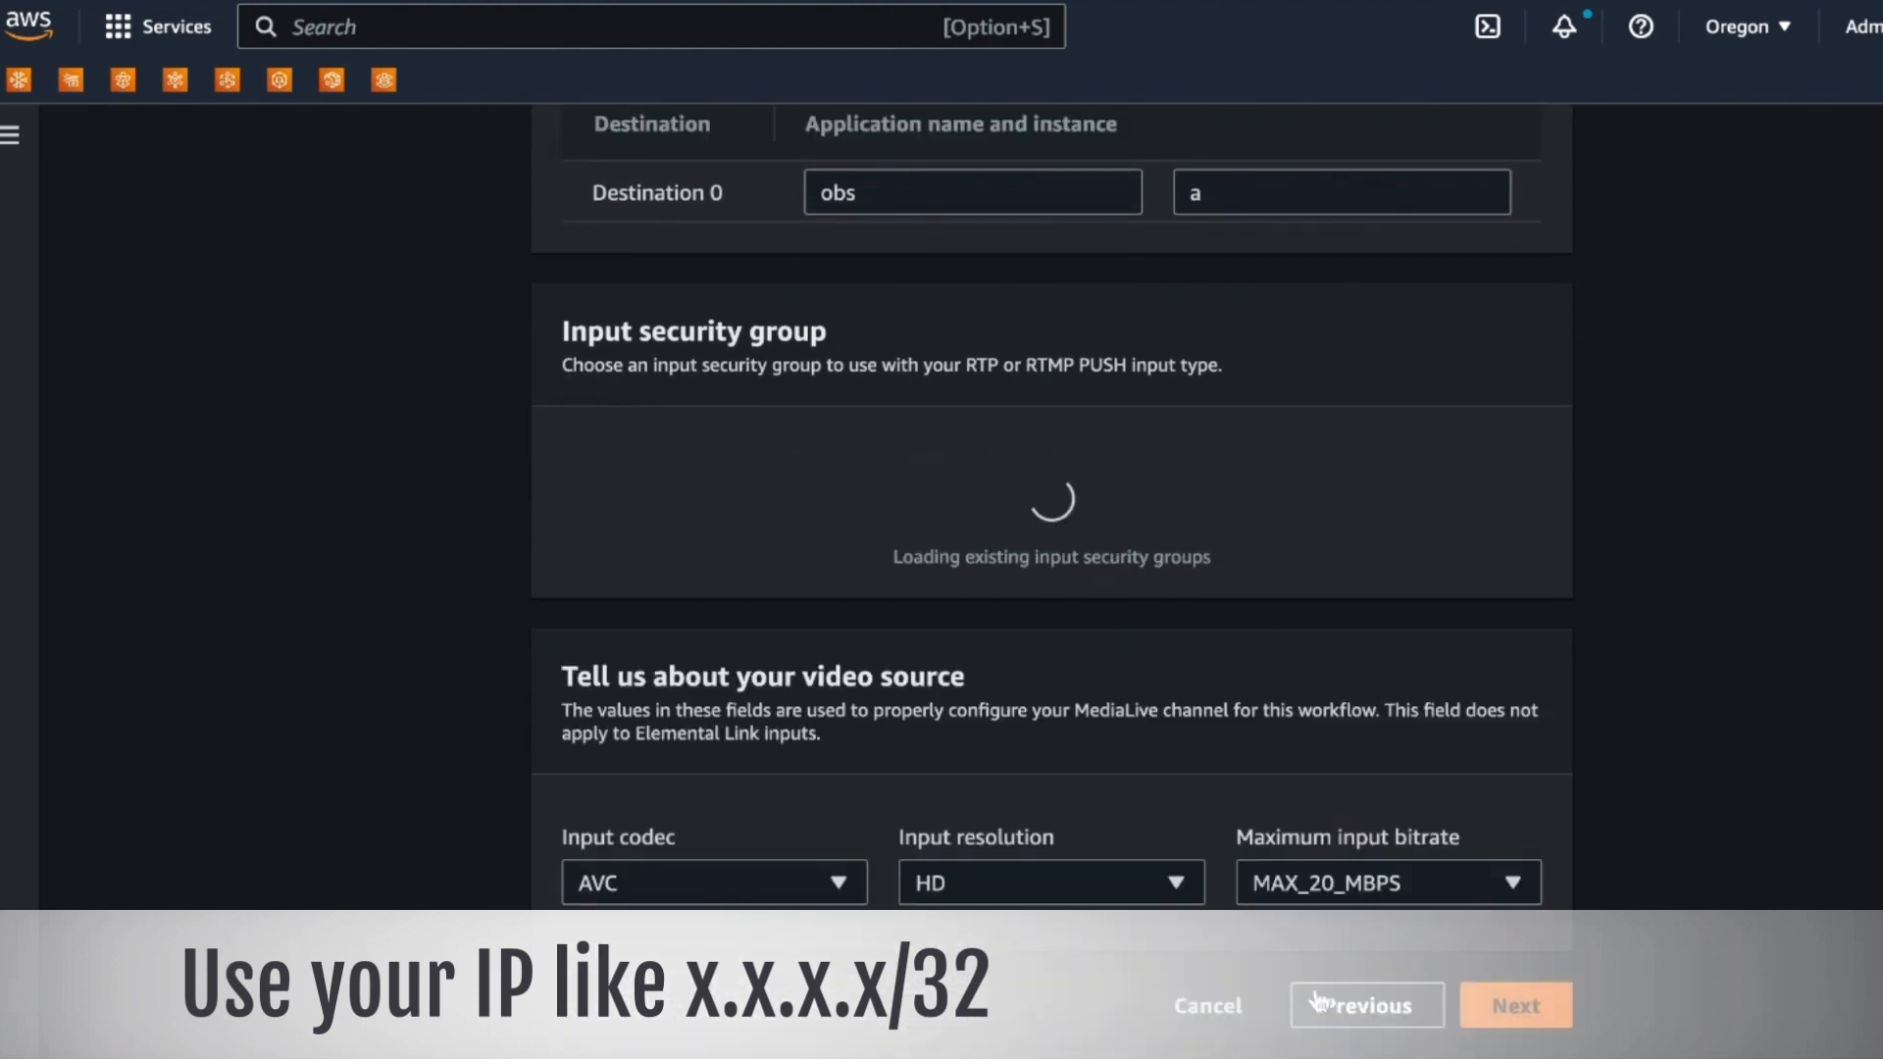
scroll(1316, 988, down, 2)
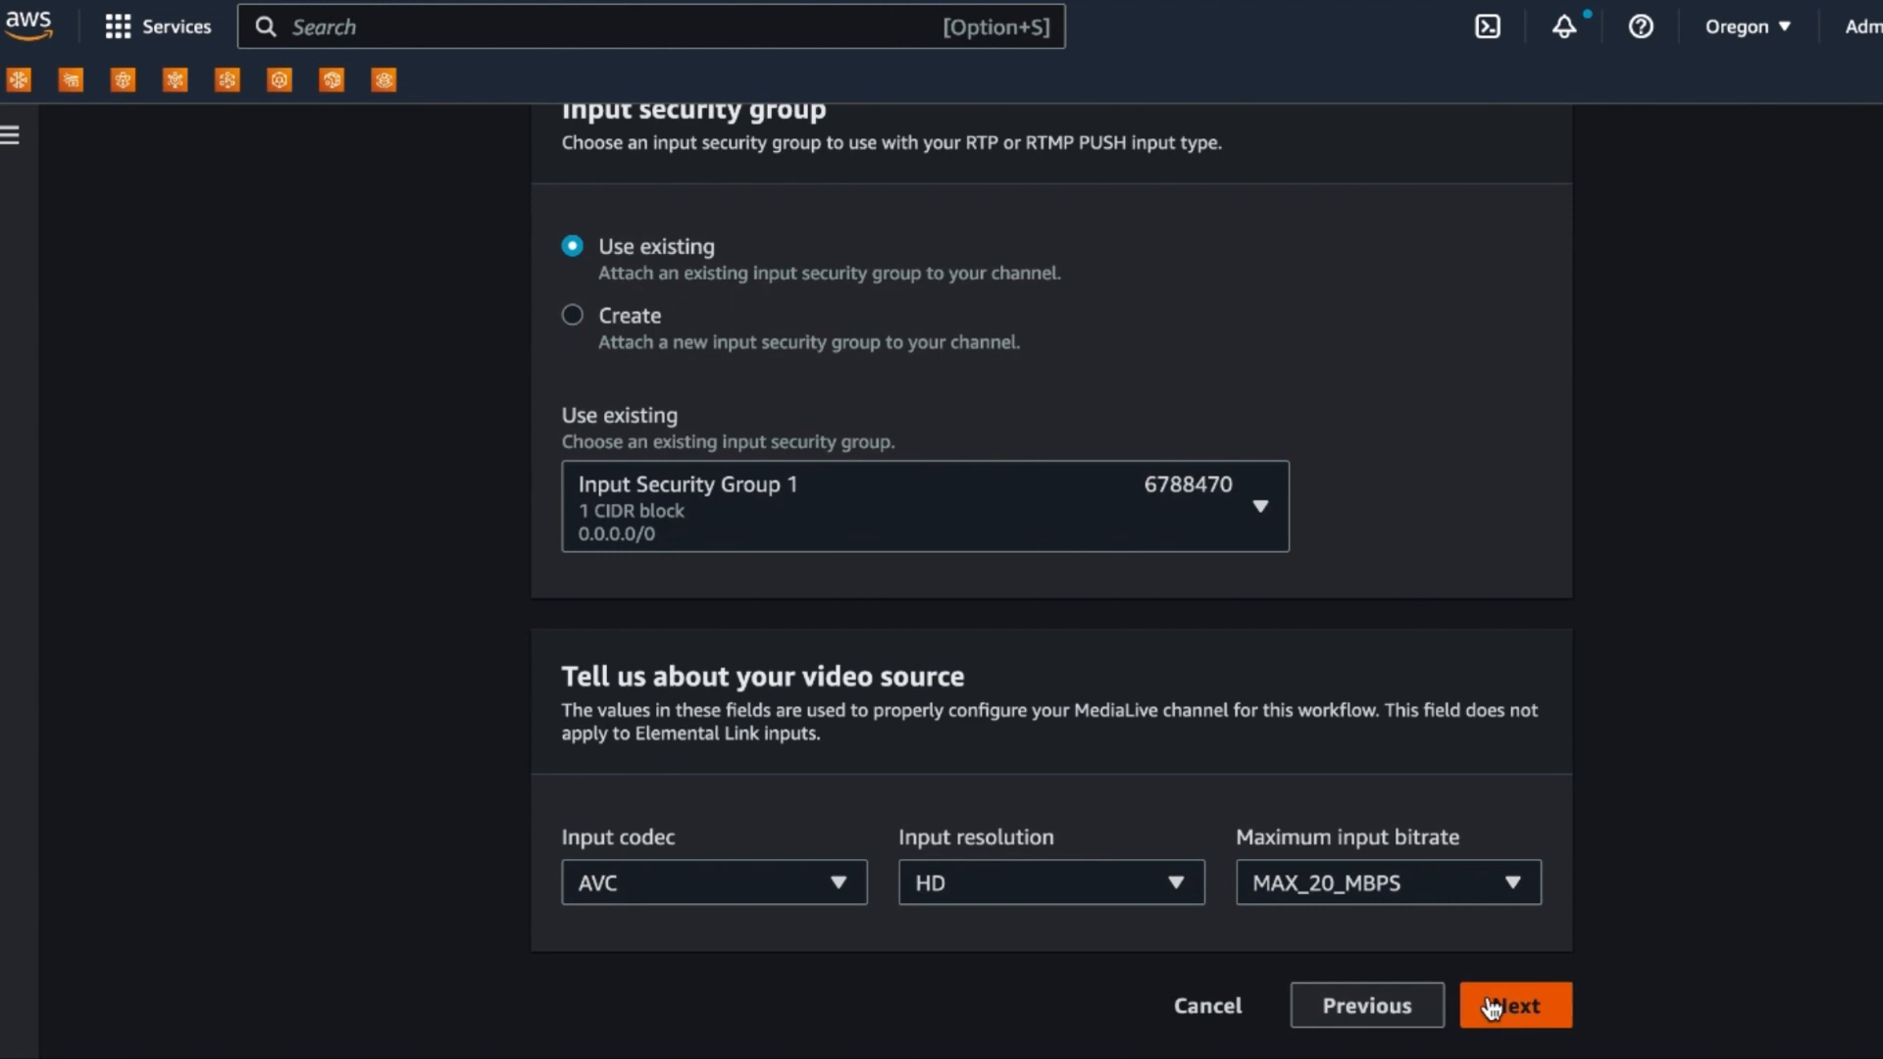
click(1414, 884)
click(1340, 753)
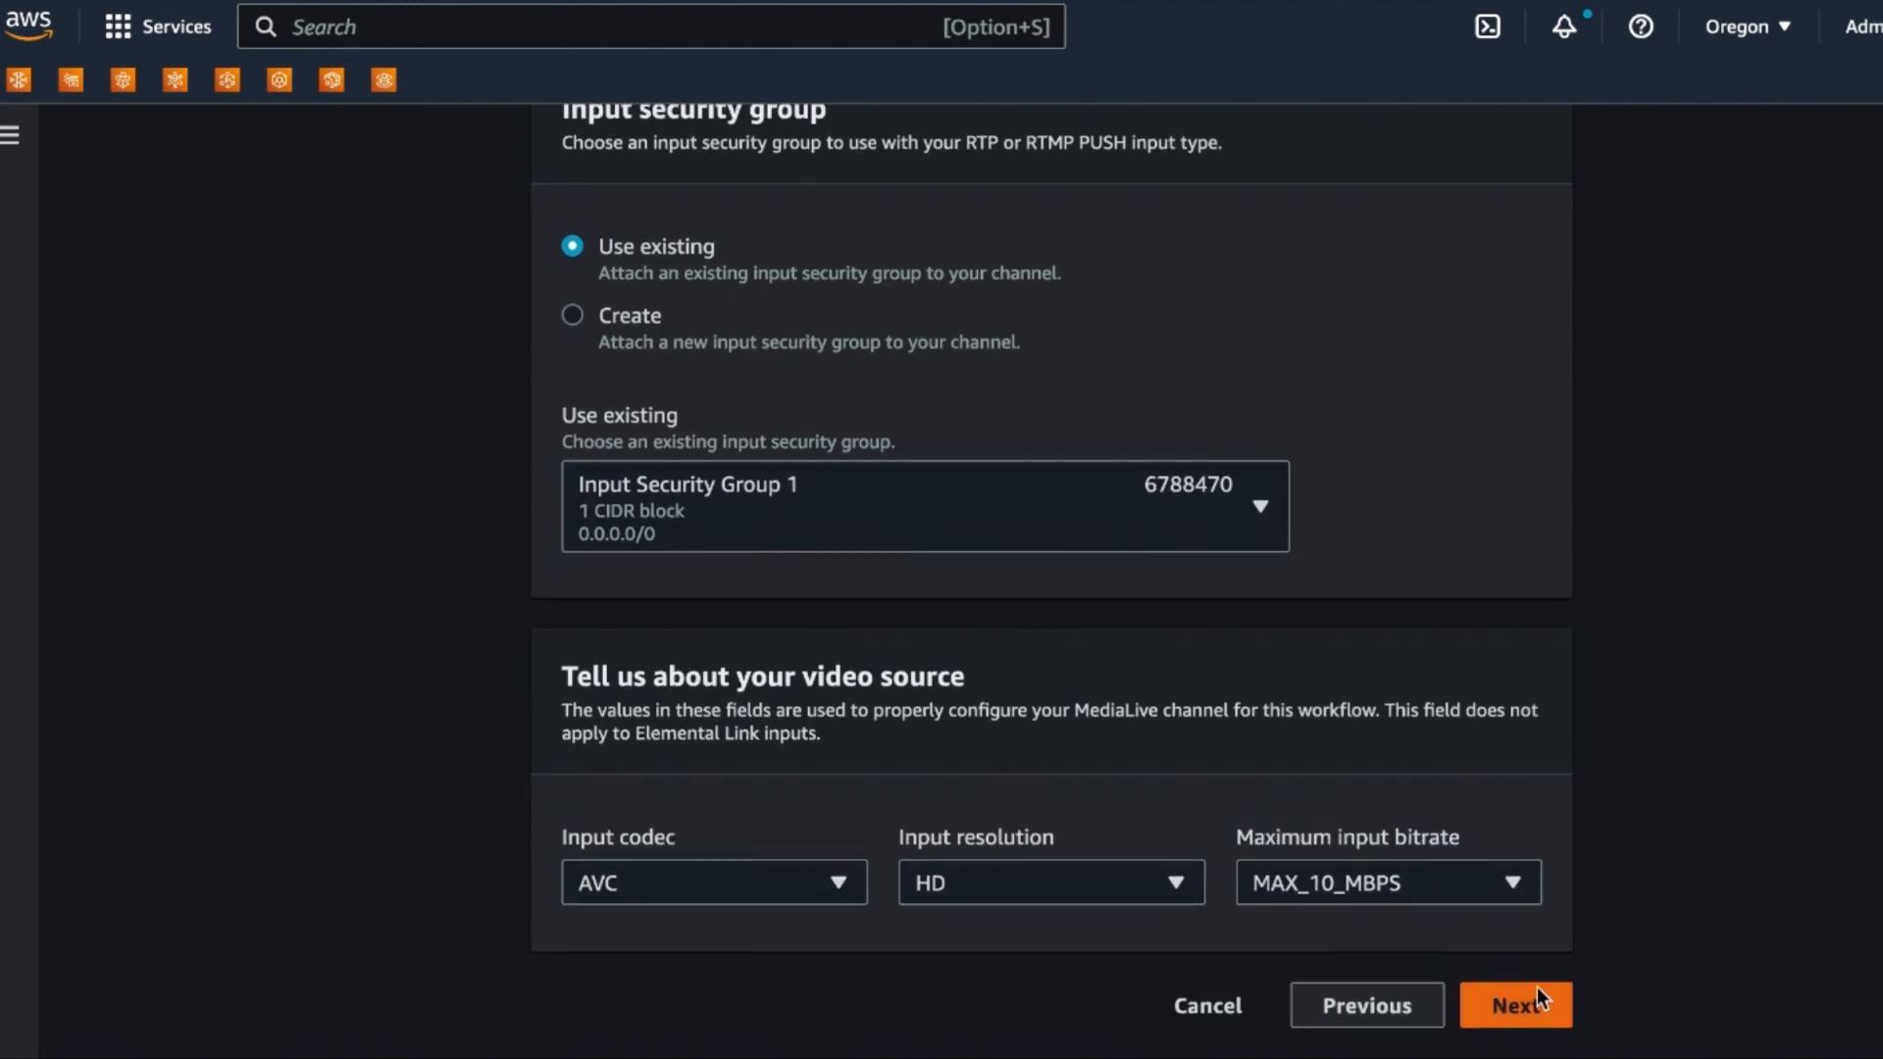
click(1173, 884)
click(1070, 760)
click(1517, 1011)
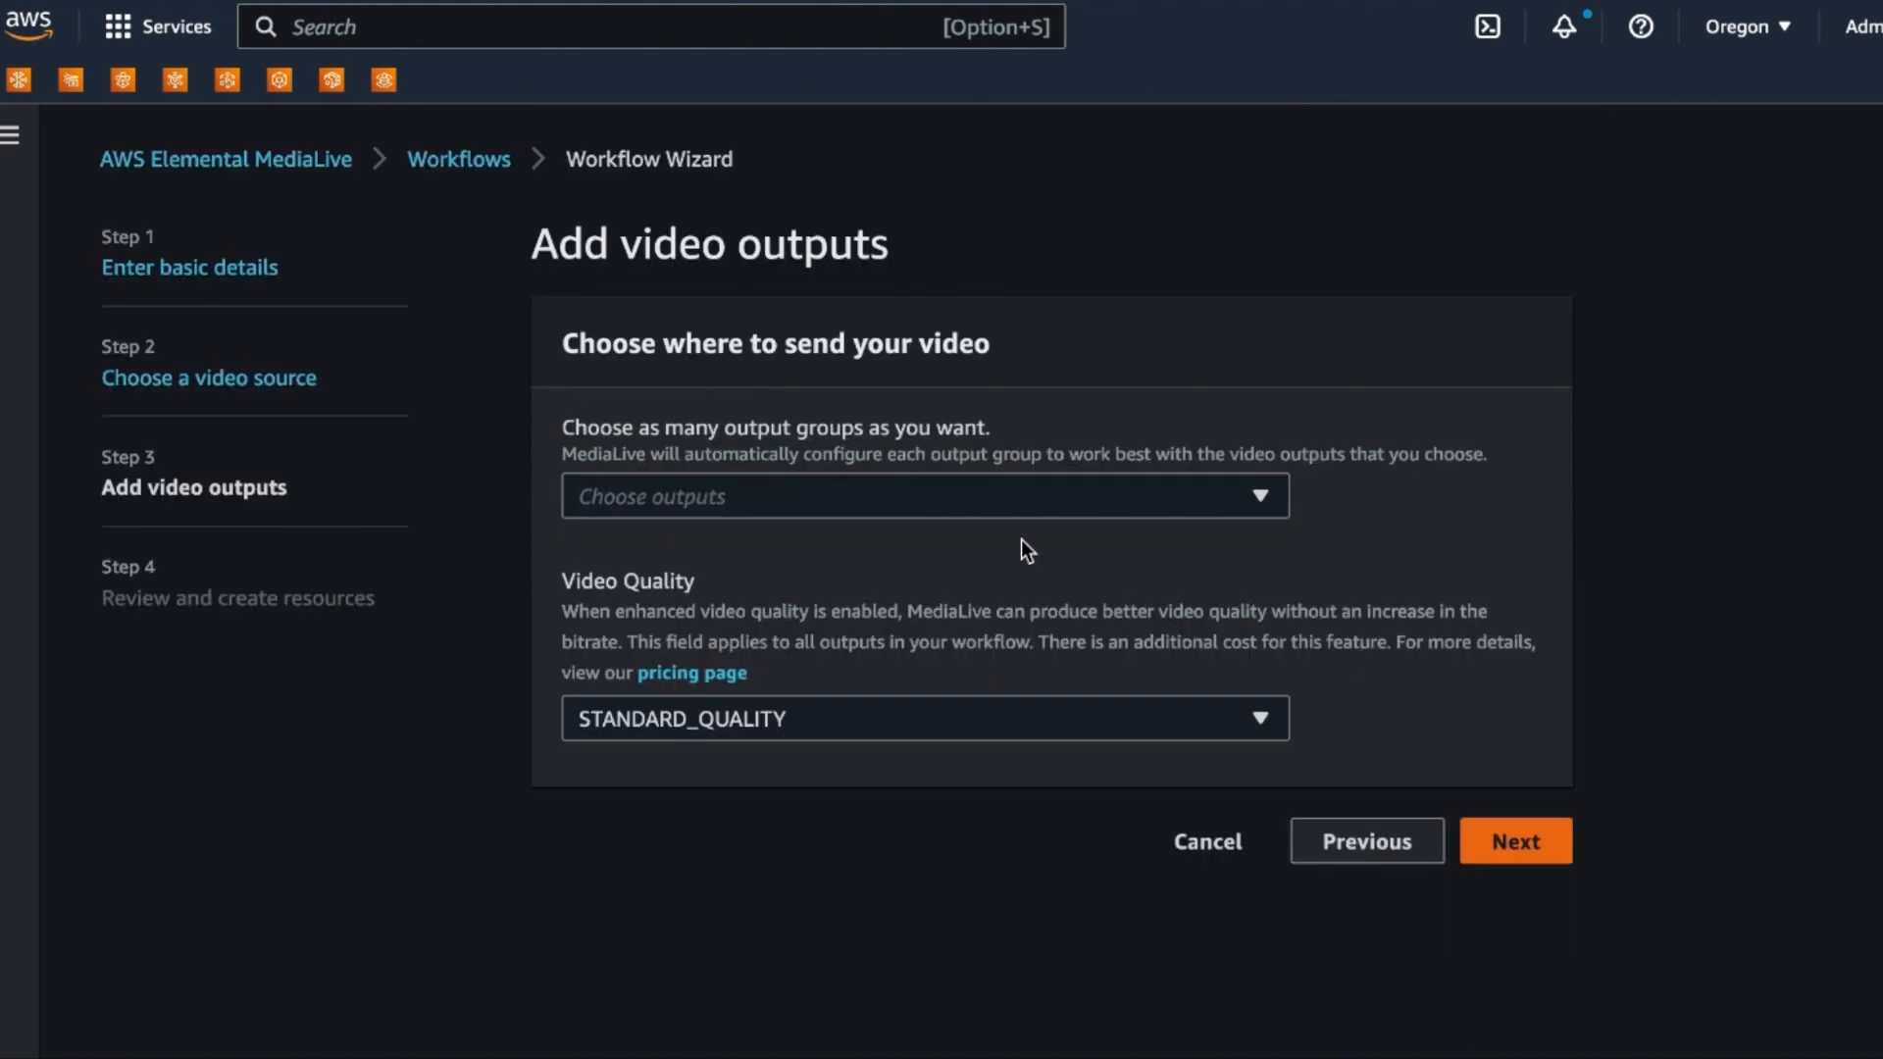
Add MediaPackage as the output group for the video
click(988, 497)
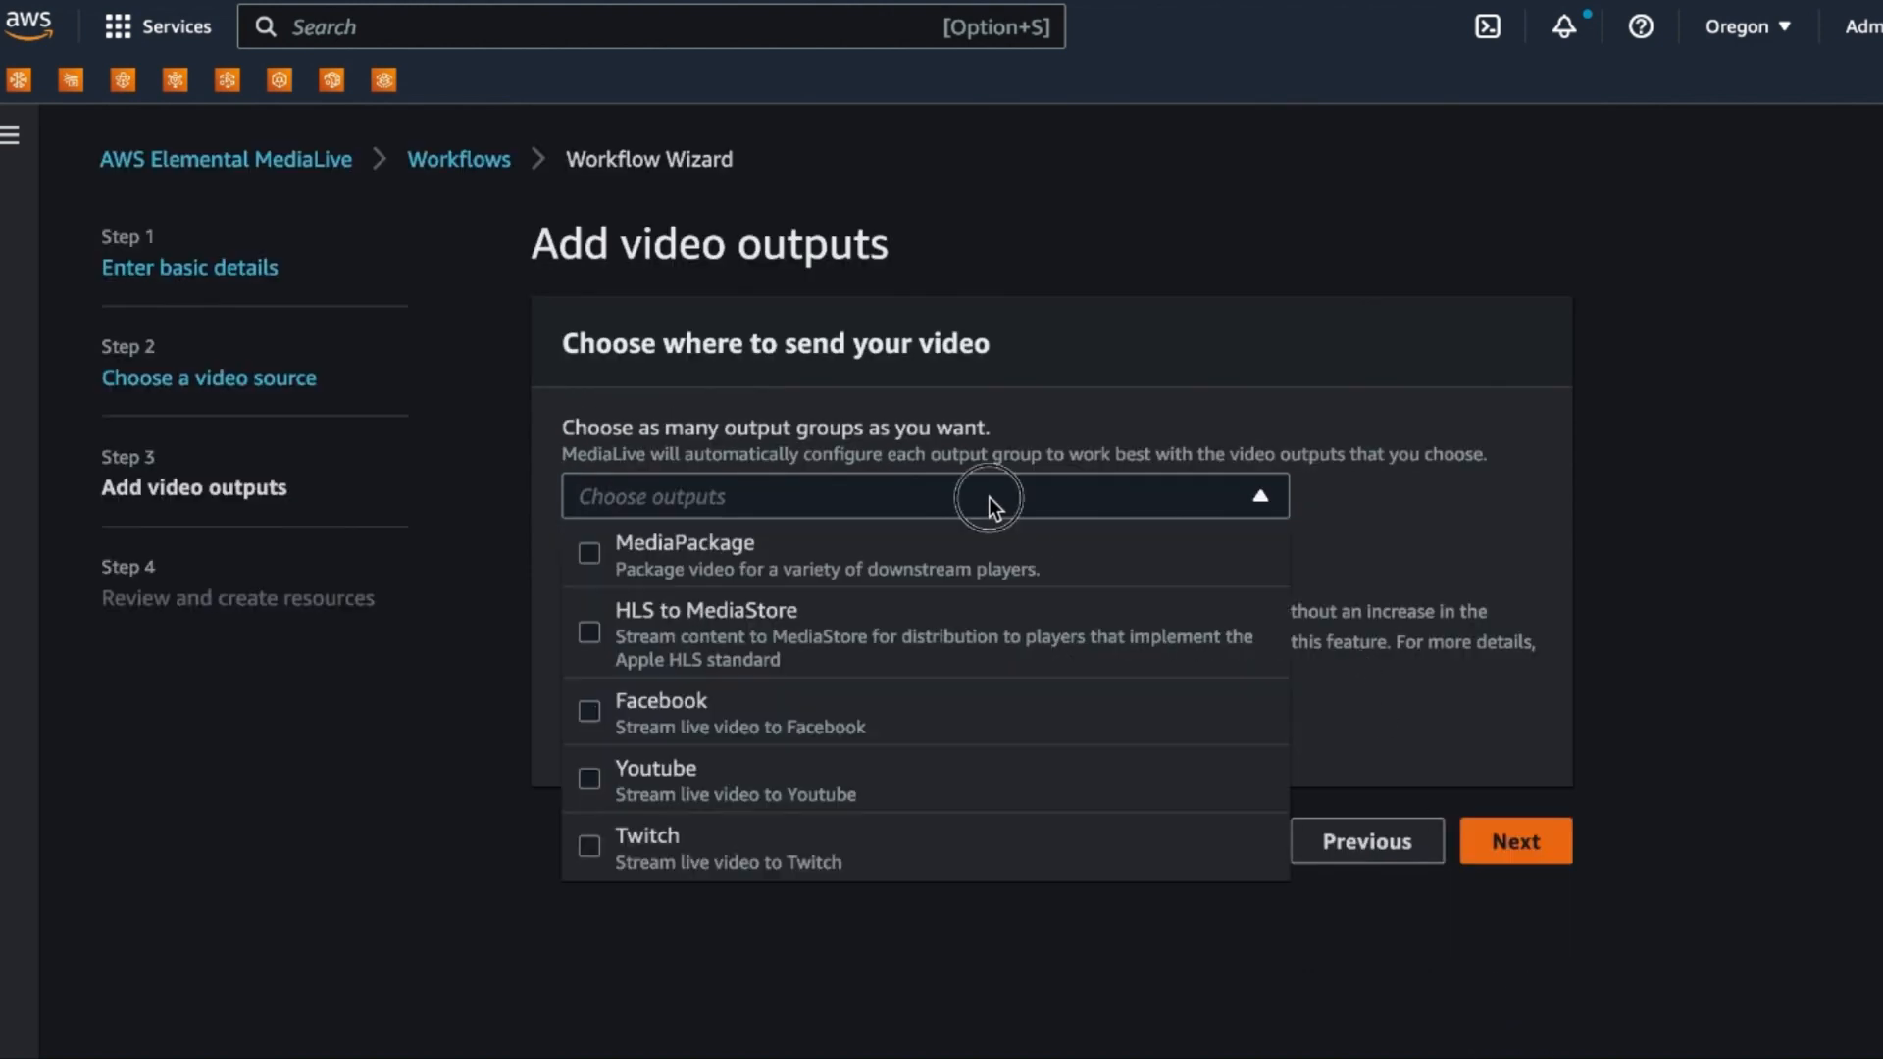
click(590, 554)
scroll(895, 673, down, 1)
click(1349, 507)
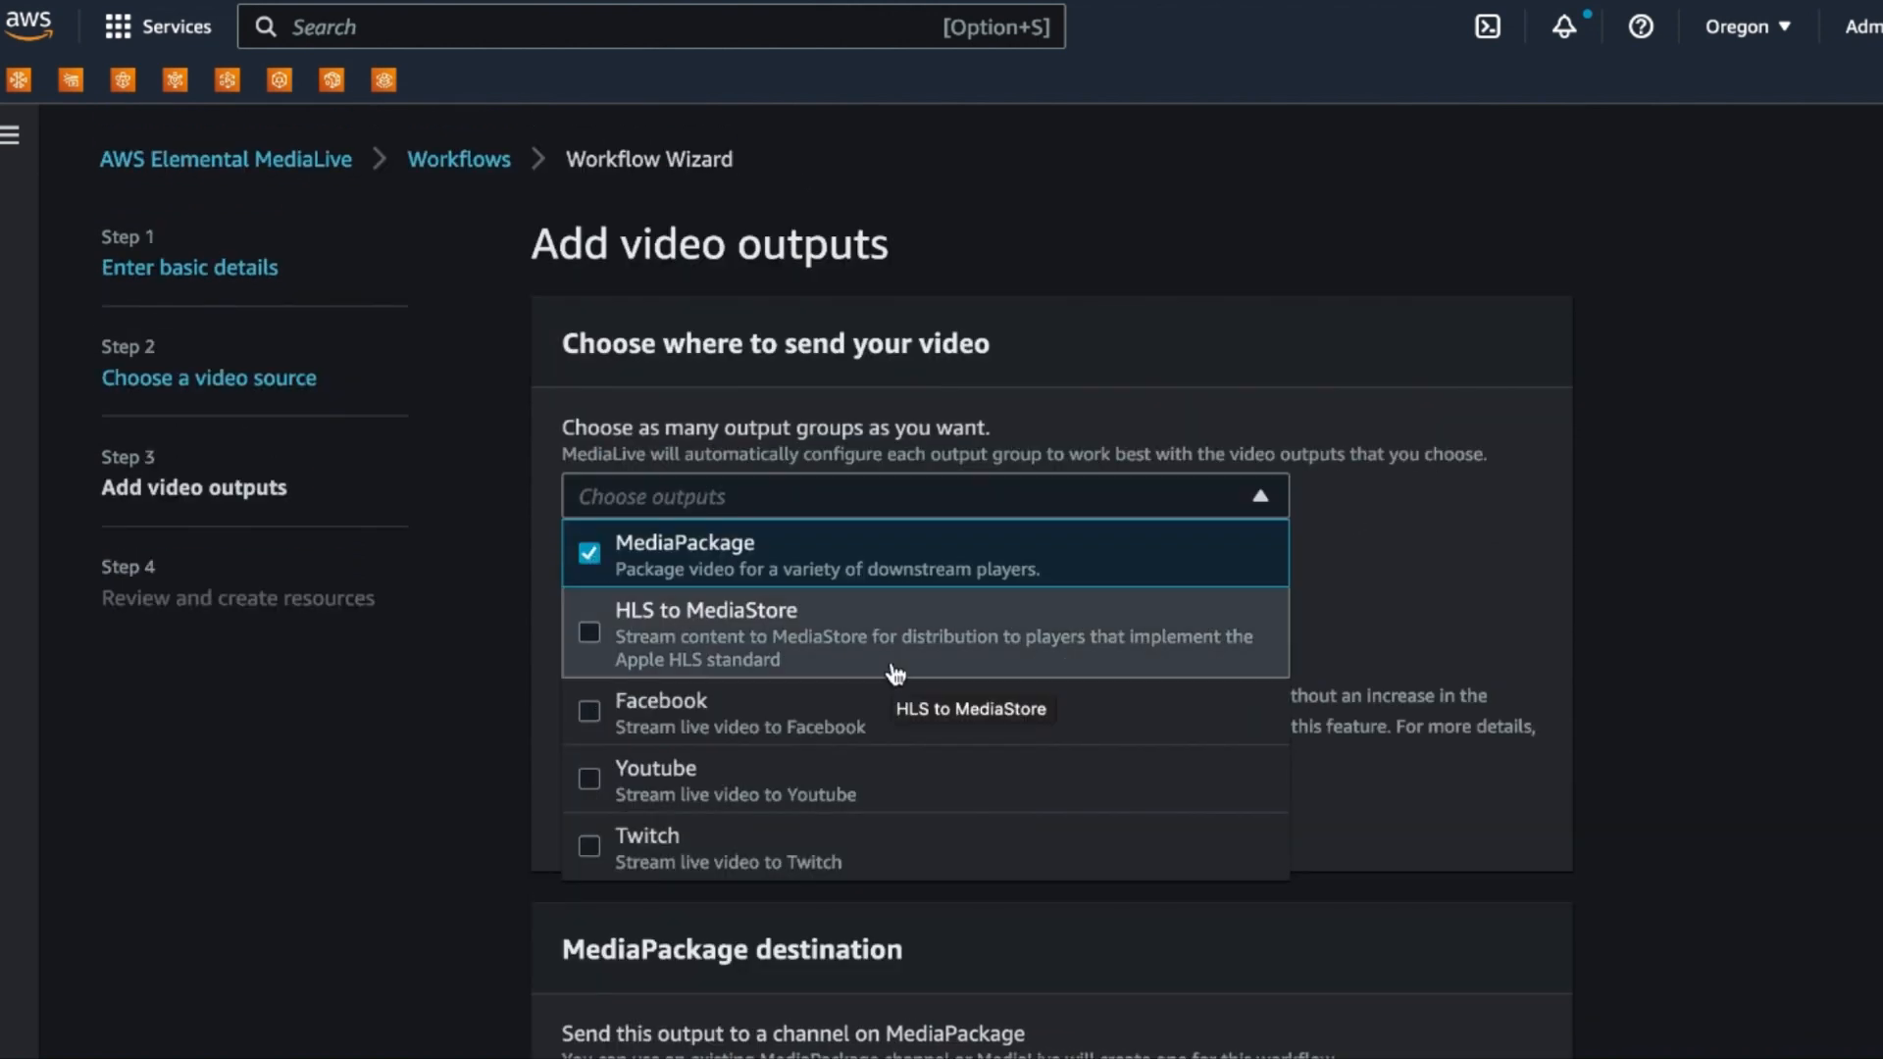
scroll(896, 672, down, 1)
click(1350, 507)
Remove the 720p60 rendition from the MediaPackage destination and continue to the review
scroll(796, 604, down, 1)
scroll(790, 659, down, 3)
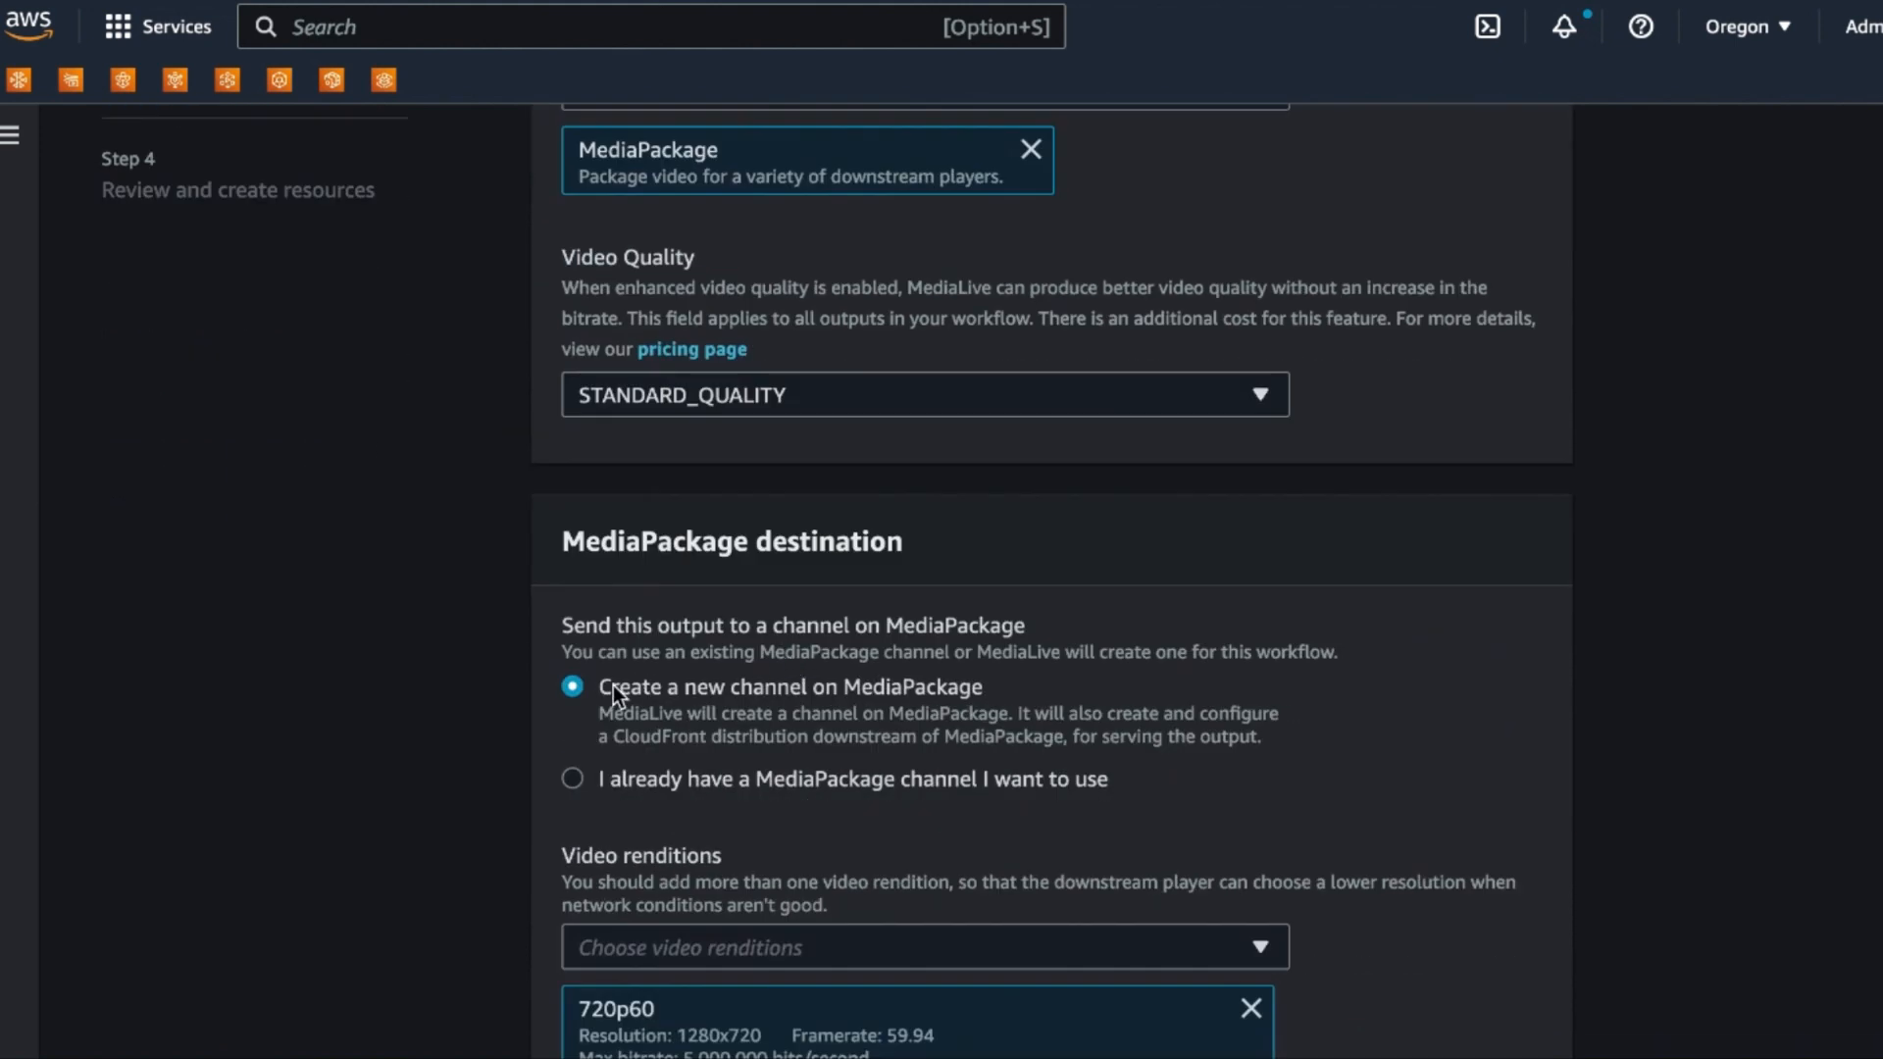
scroll(772, 706, down, 2)
scroll(682, 800, down, 2)
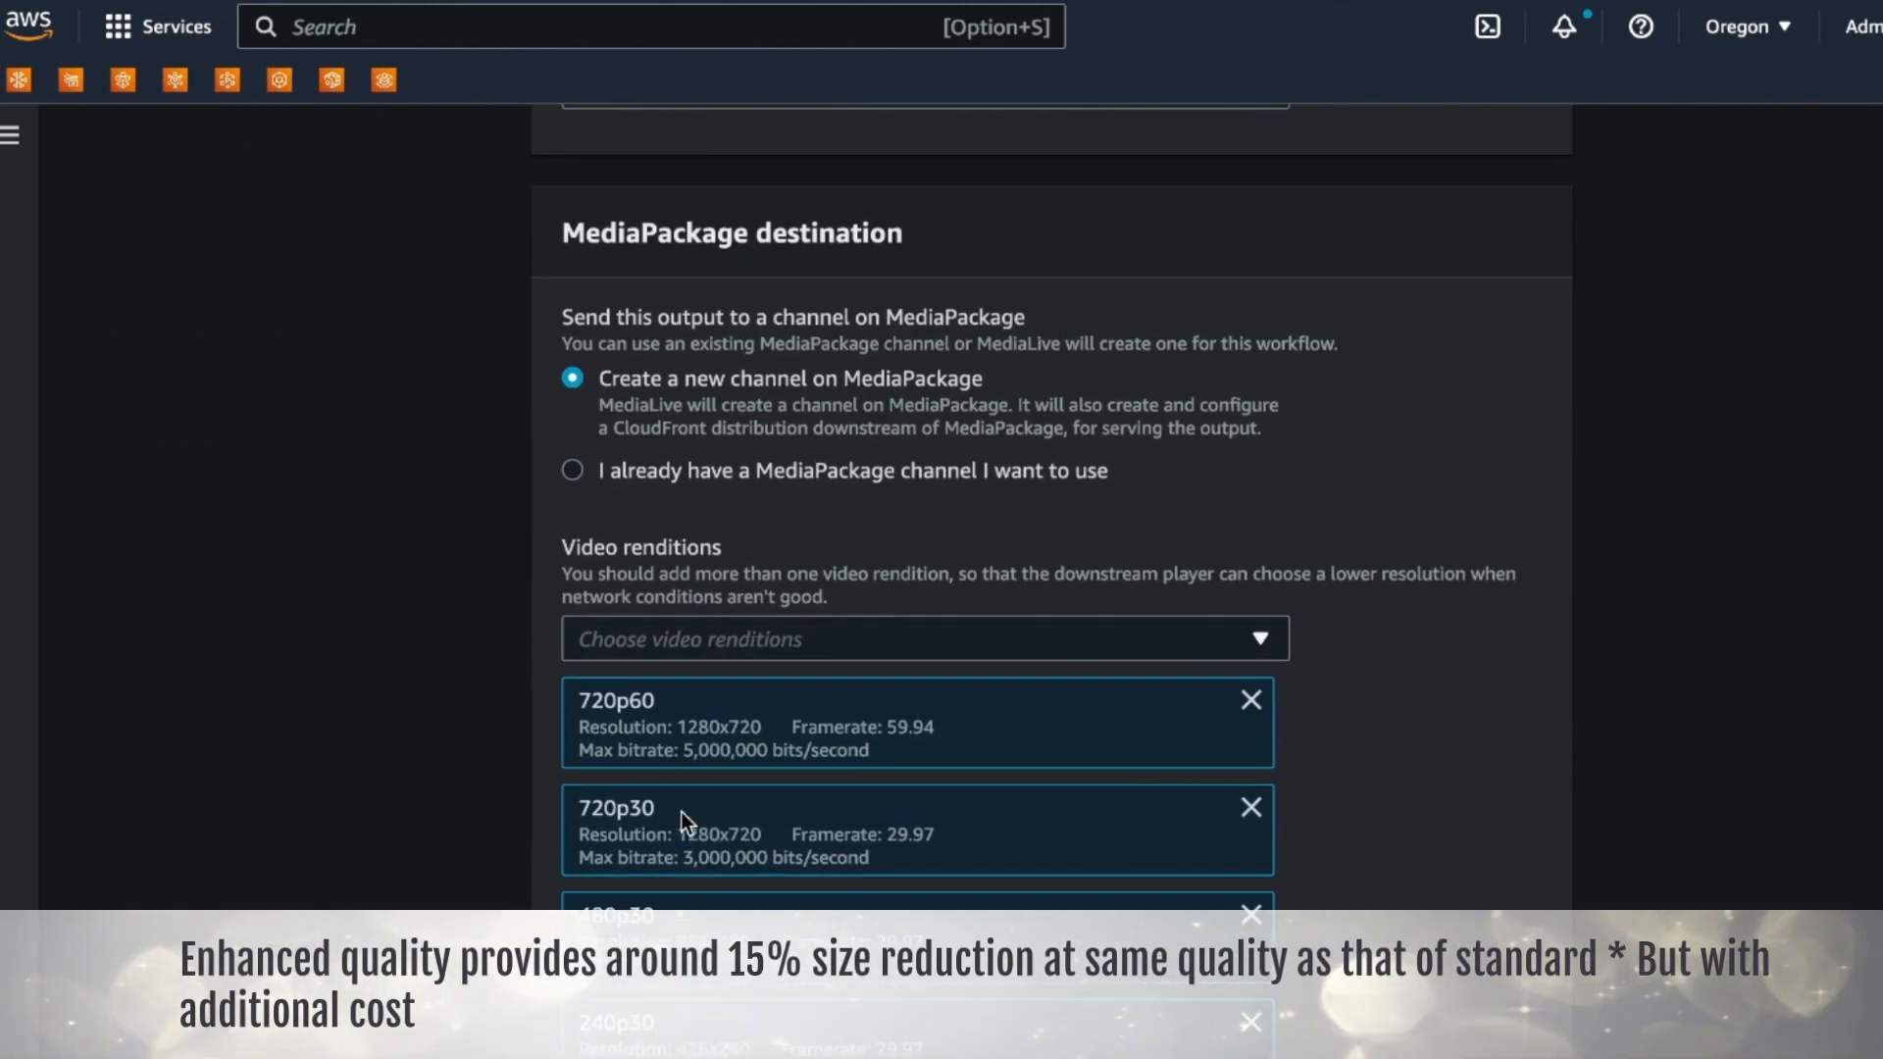
scroll(742, 773, down, 3)
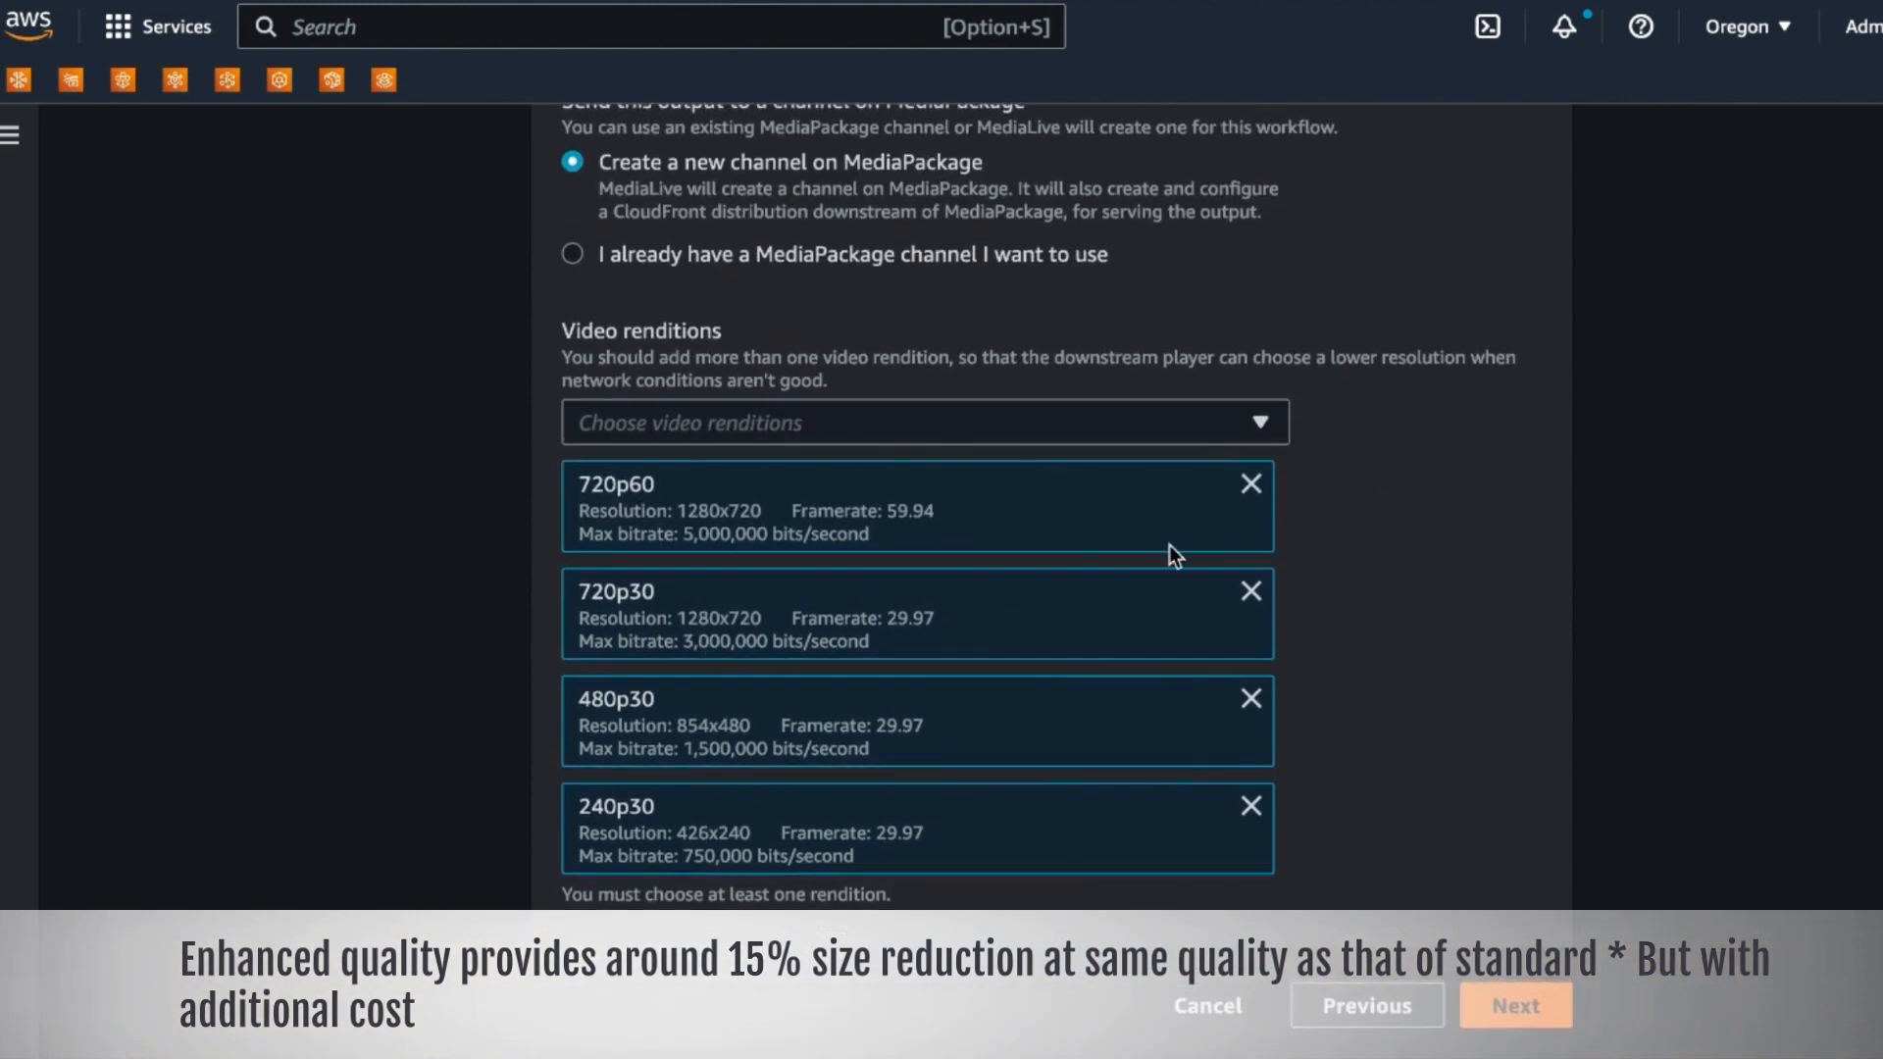
click(1251, 486)
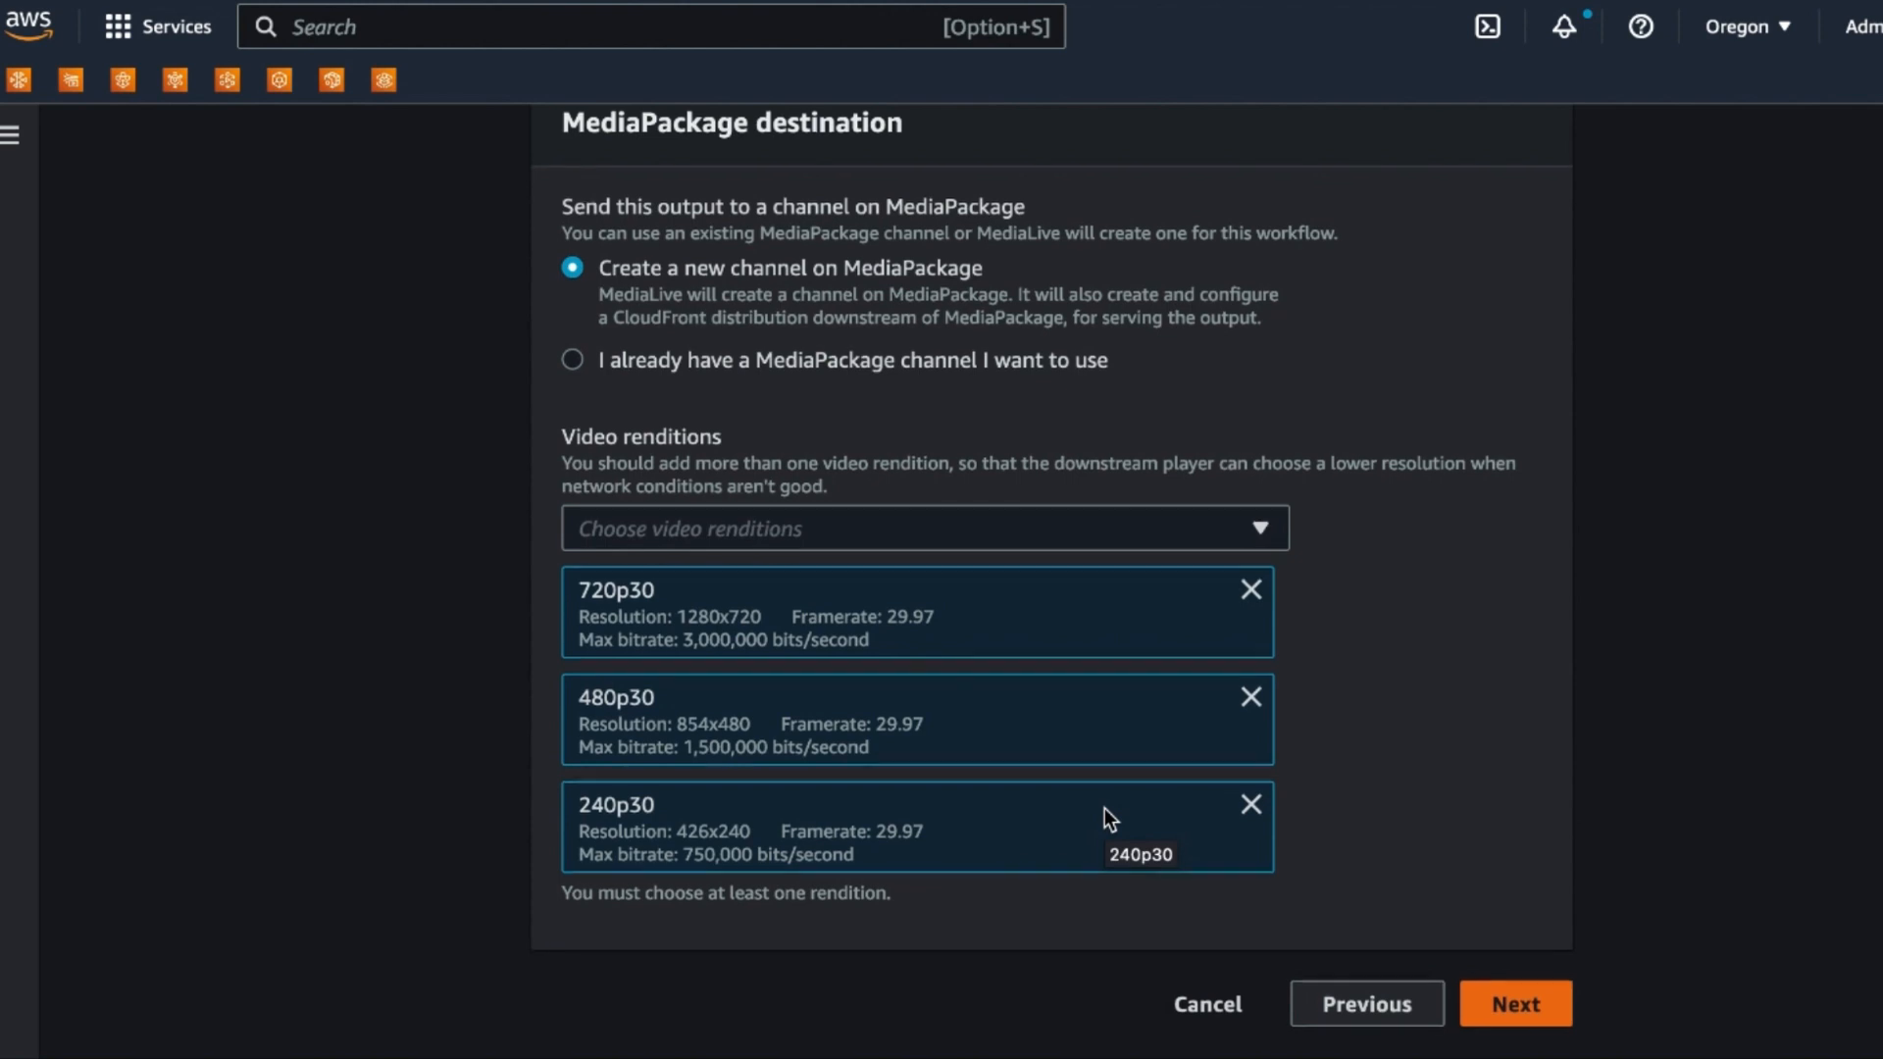
click(1556, 1013)
Review the workflow settings and create the workflow resources, confirming the deployment
scroll(1108, 708, down, 10)
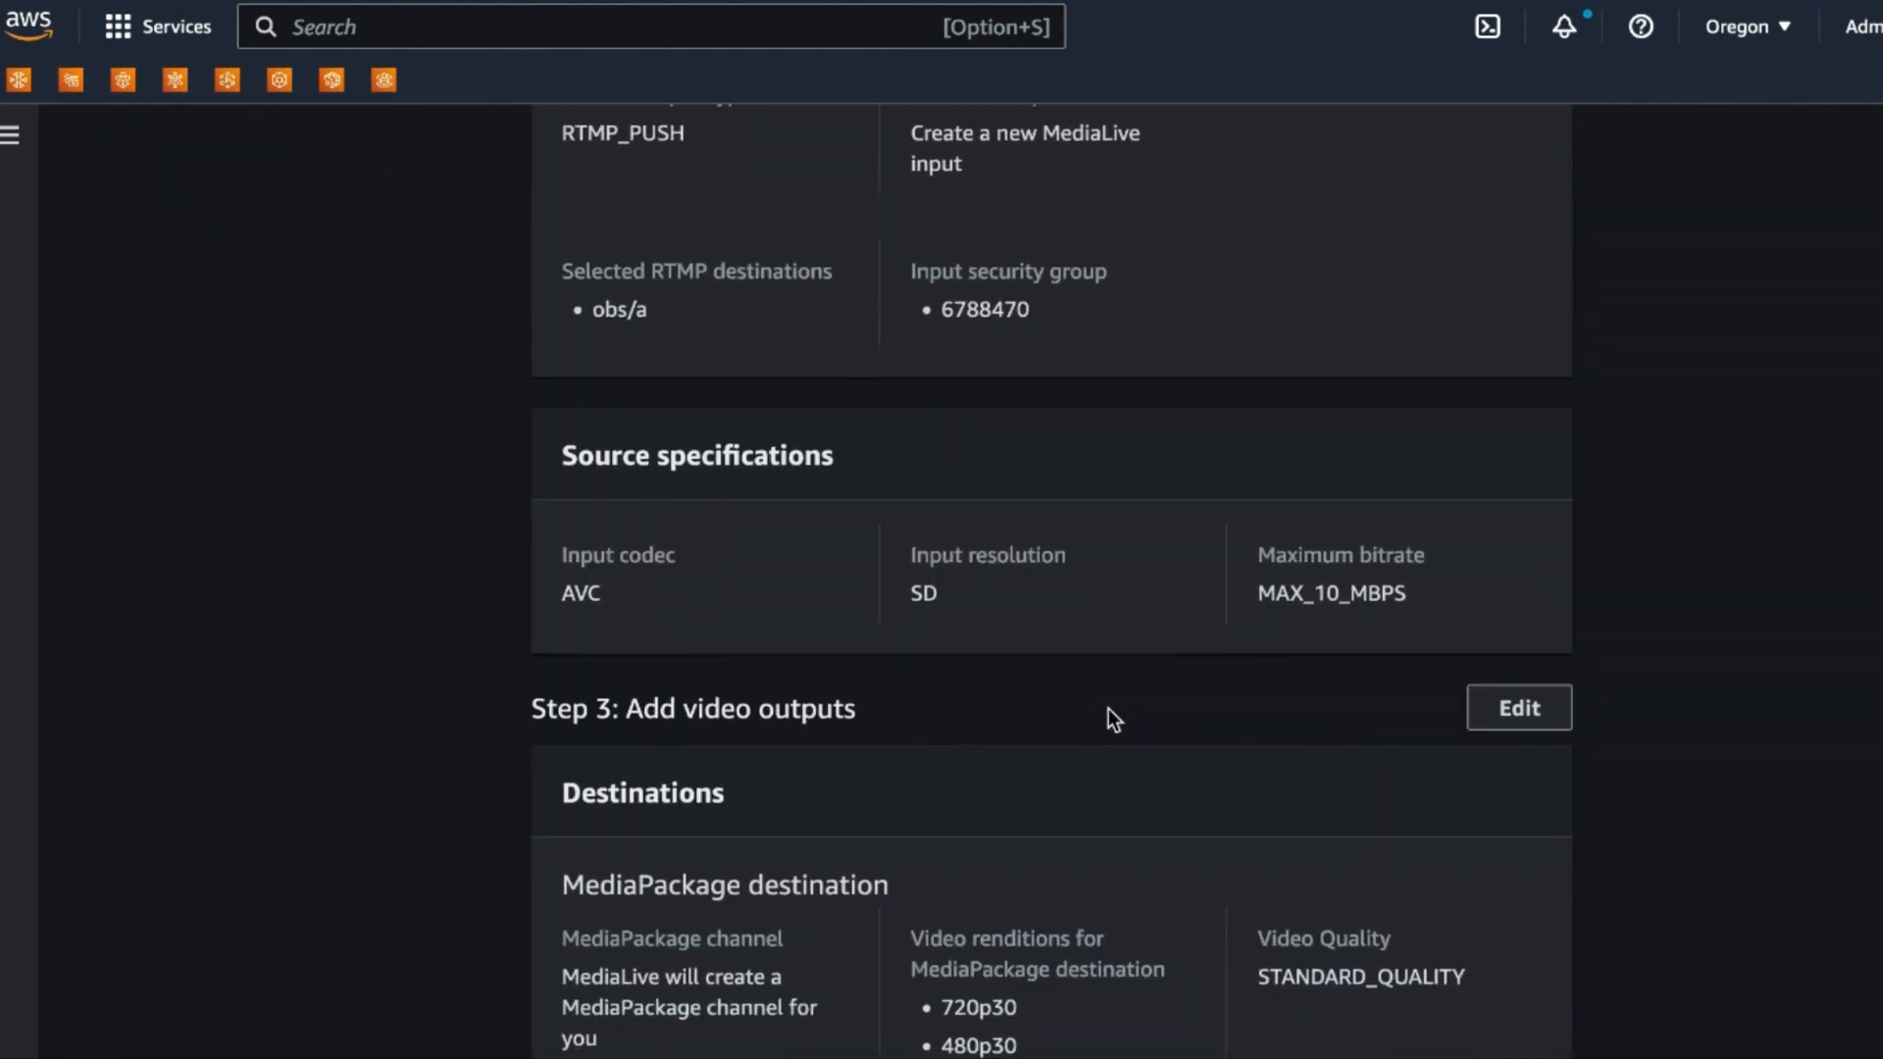
click(1387, 1007)
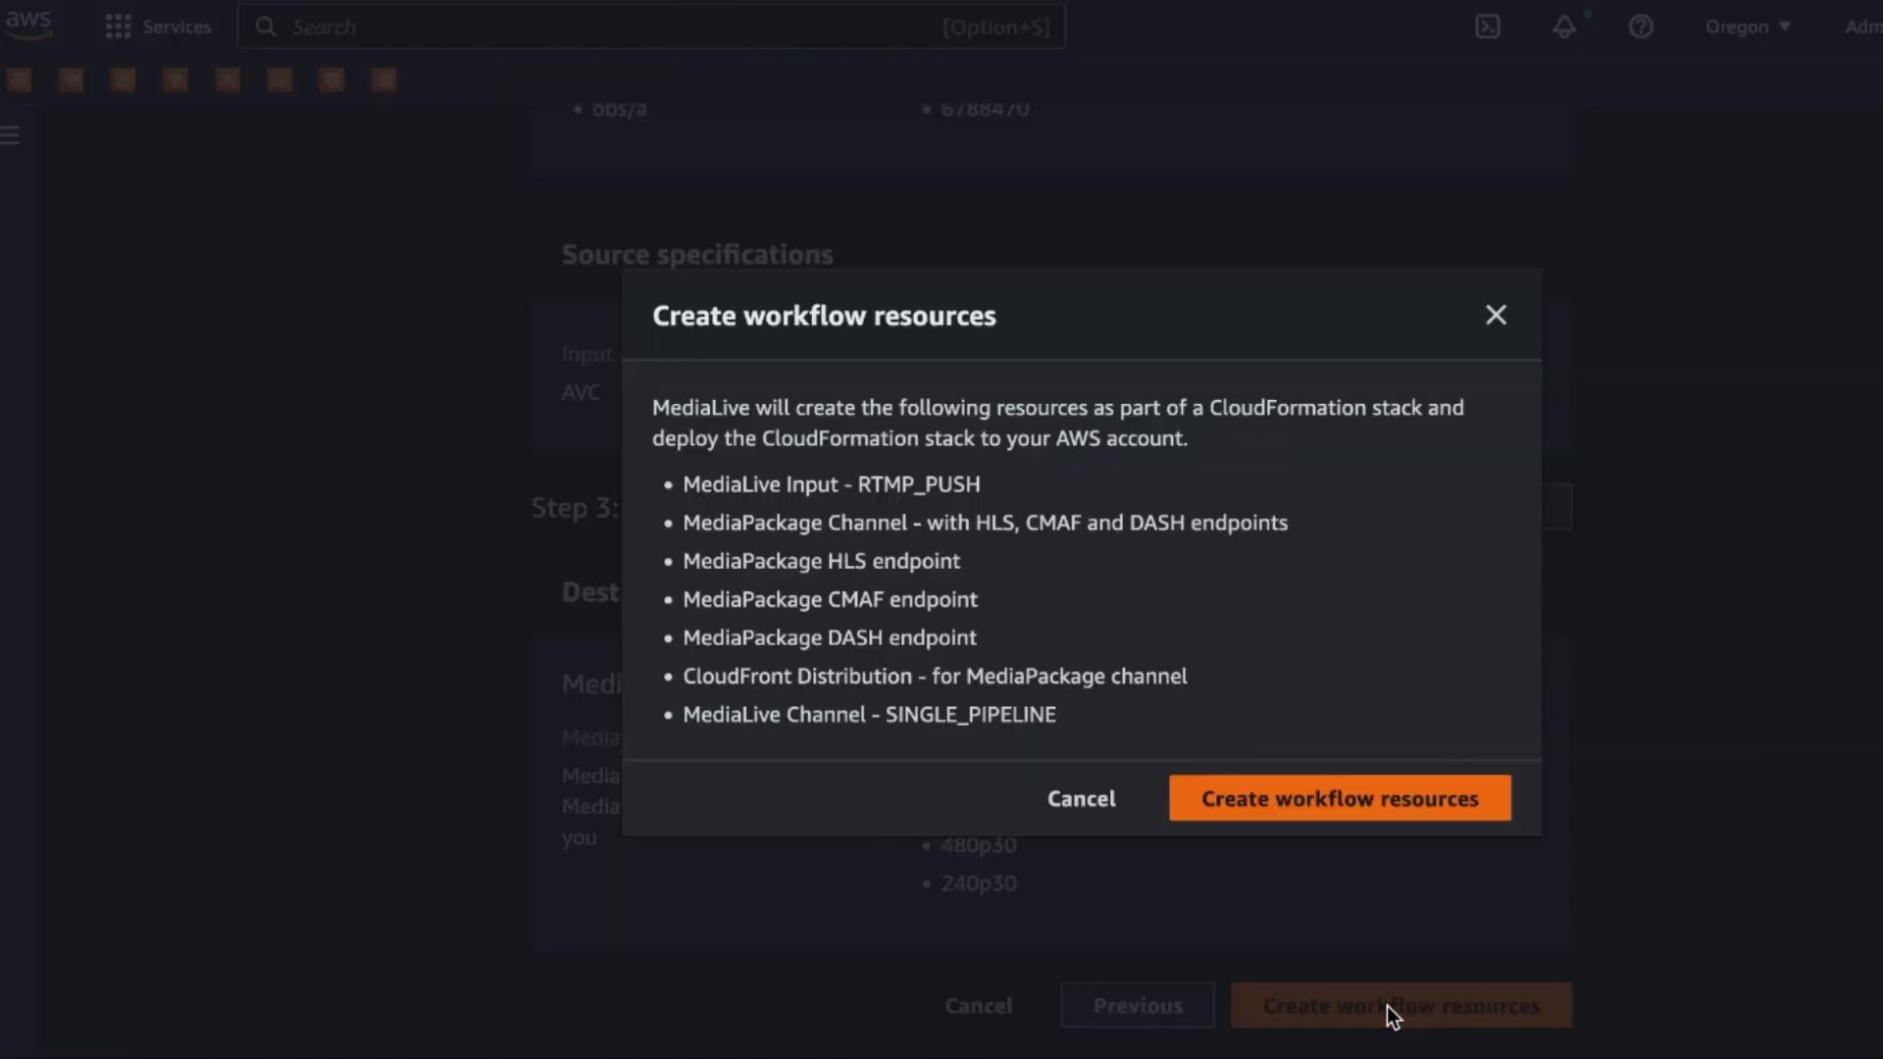
click(1360, 797)
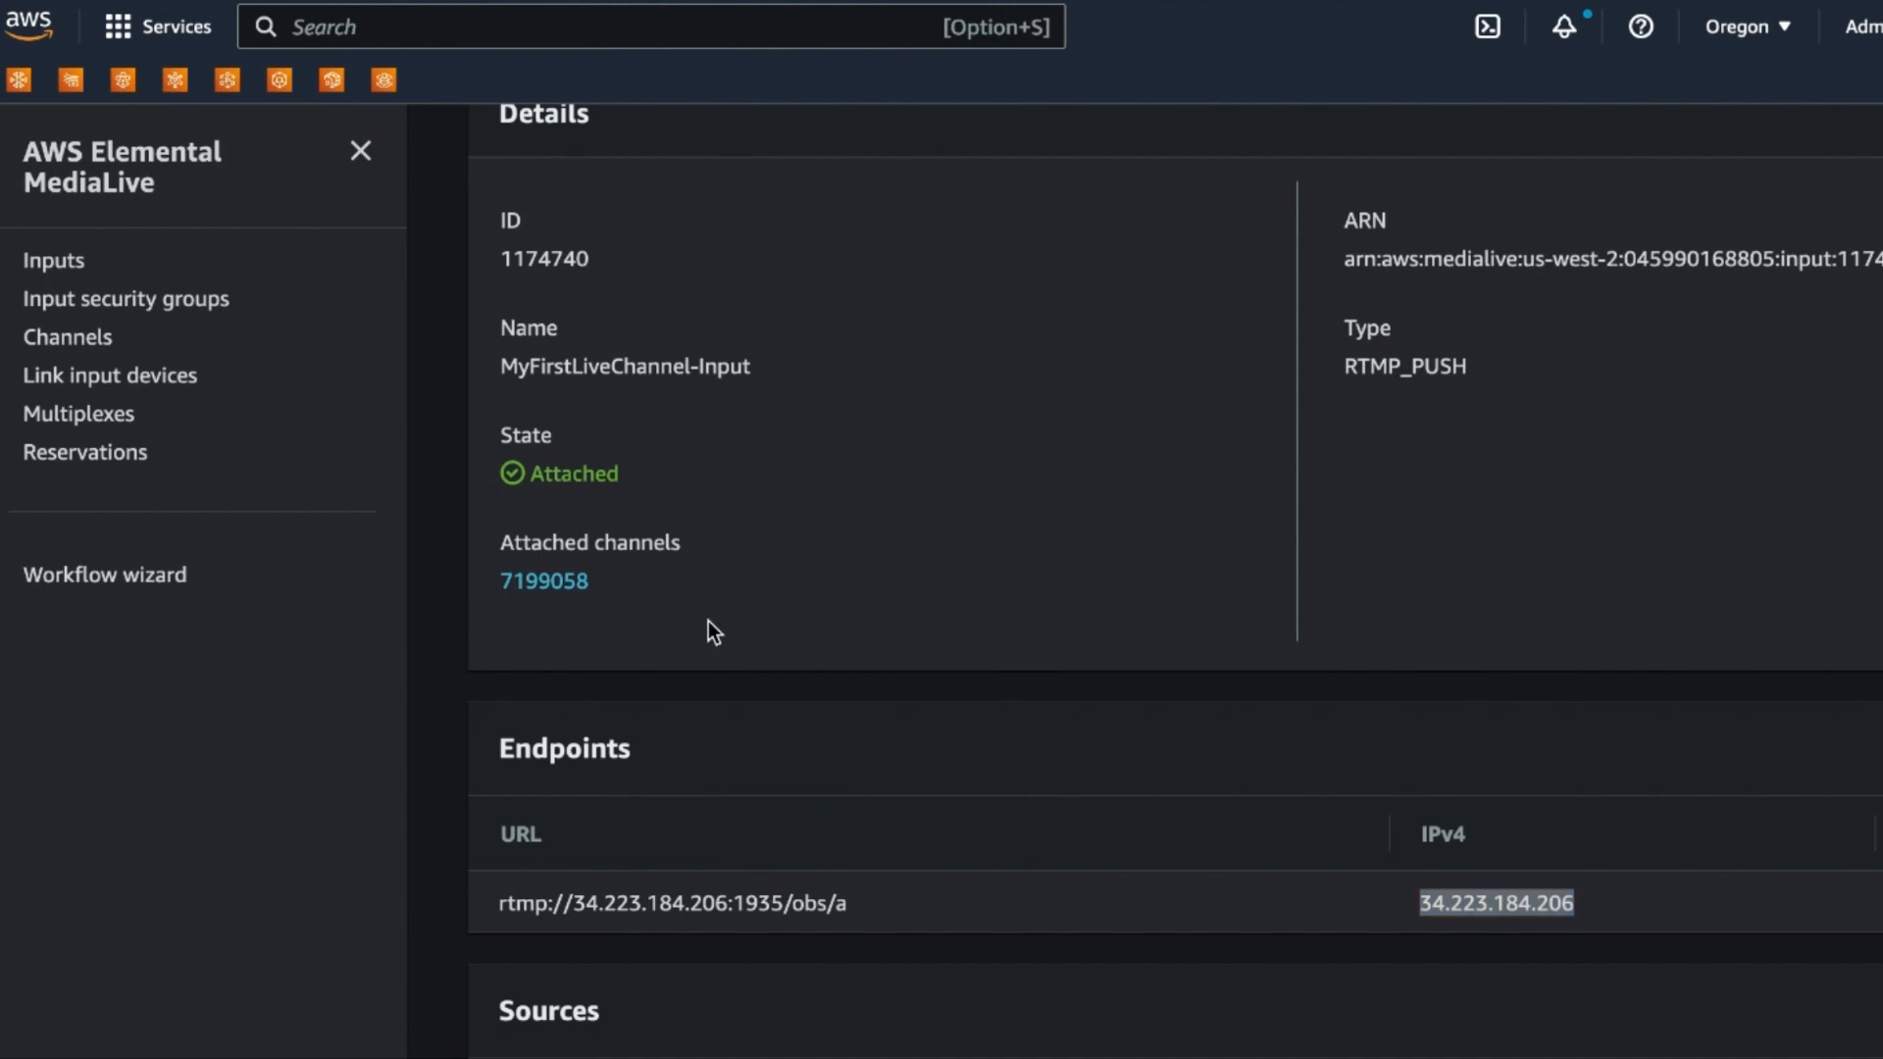
Switch to OBS and hide the MyCam source in the scene
key(super+space)
text(obs)
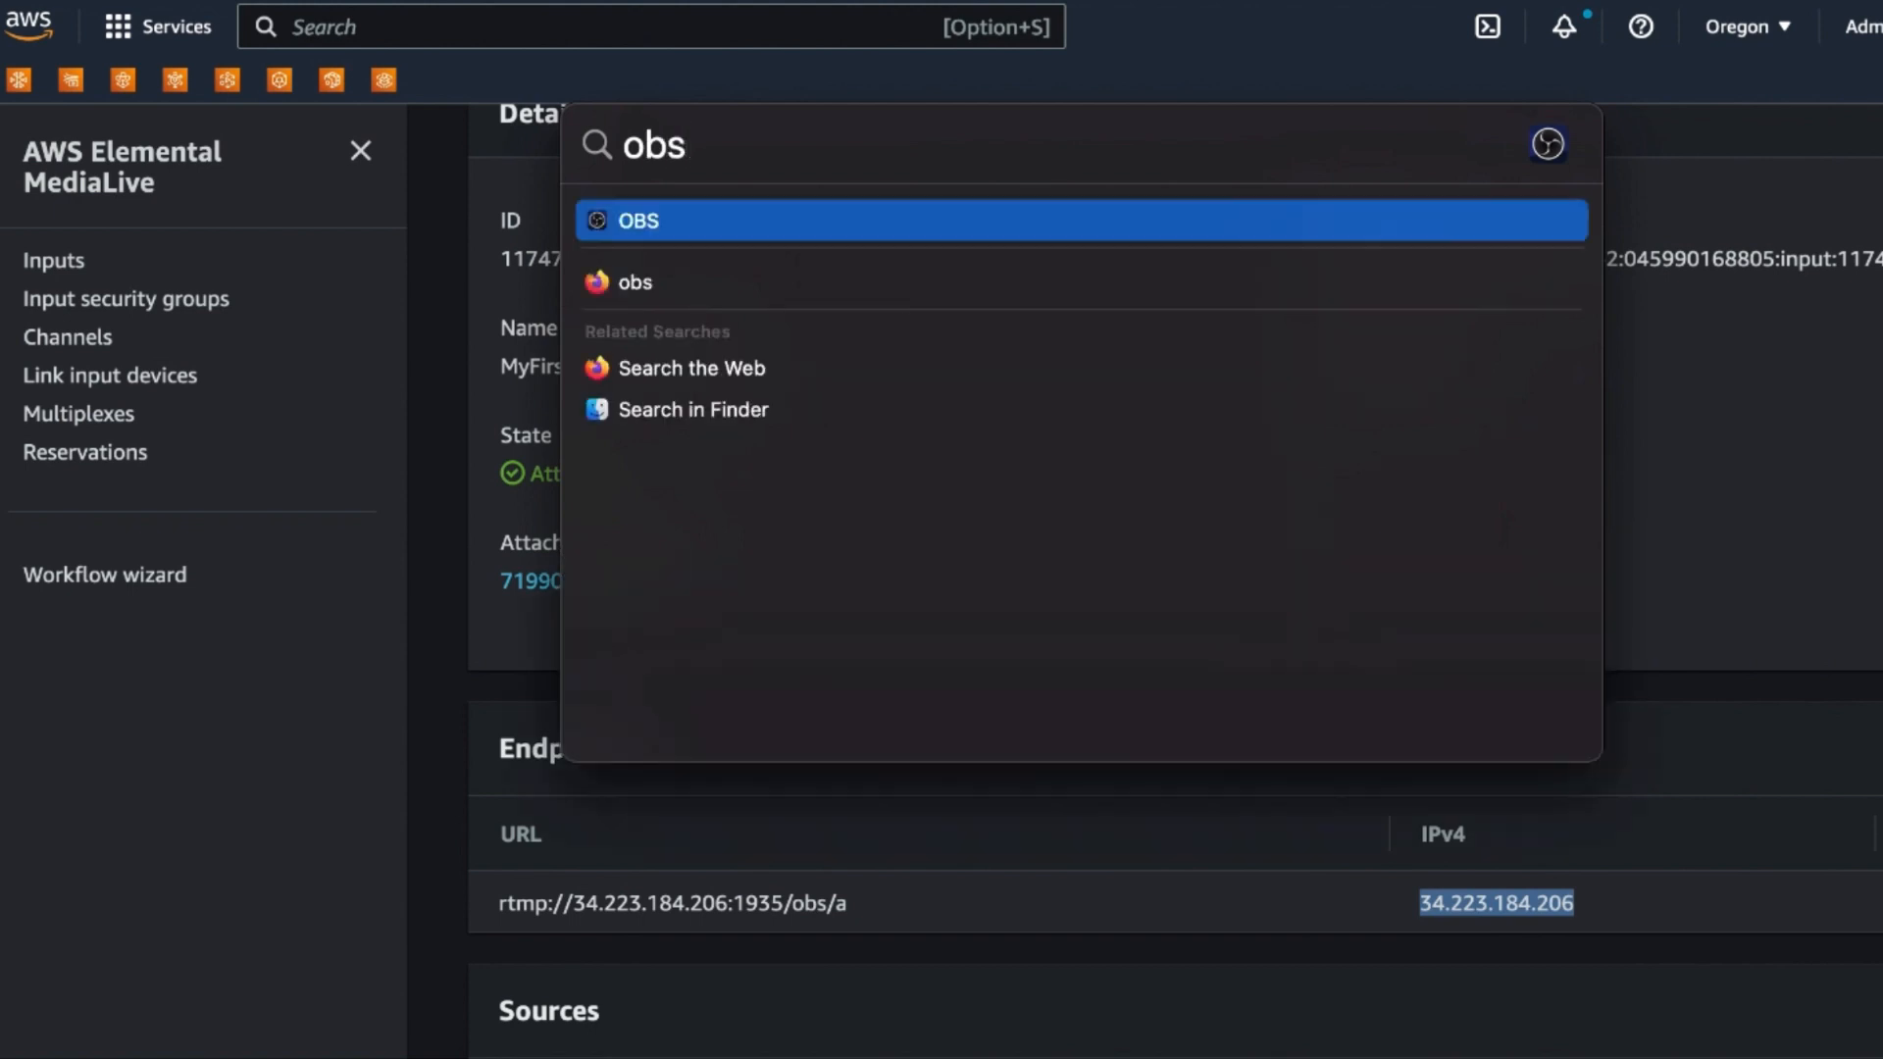
click(635, 216)
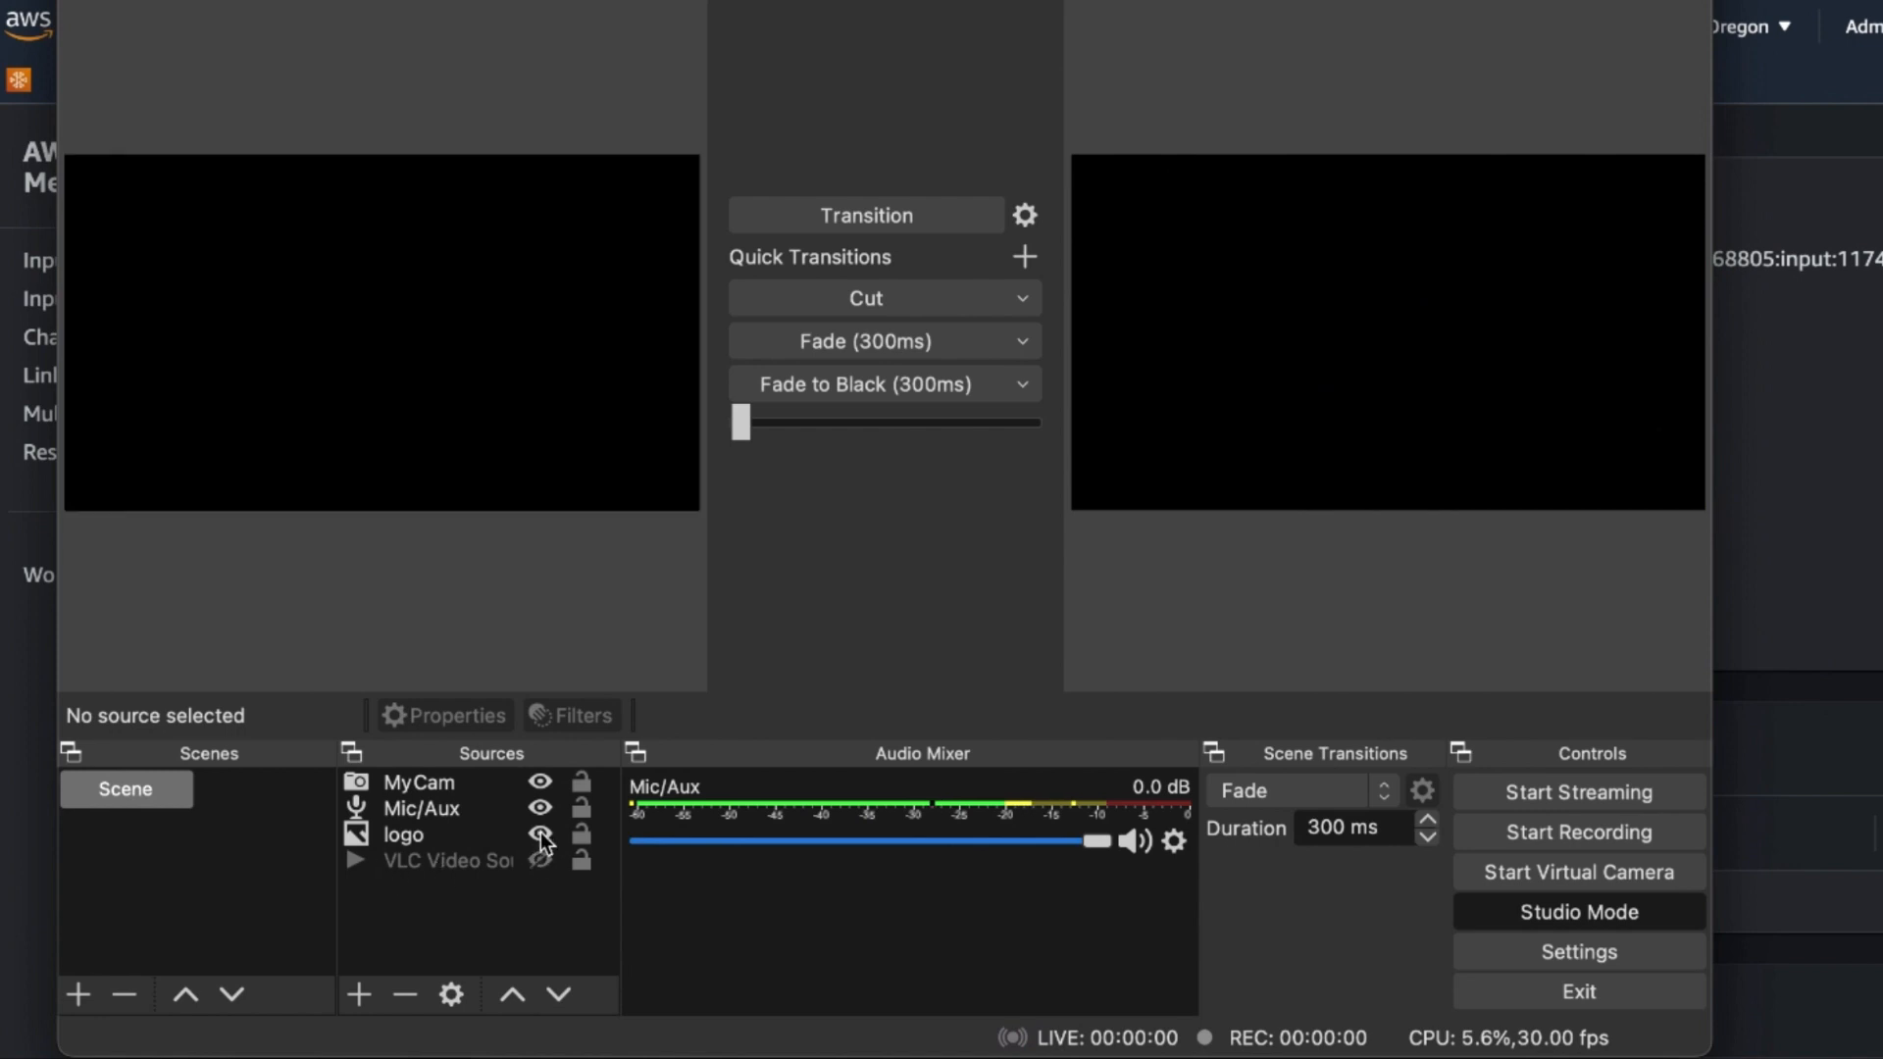
click(541, 785)
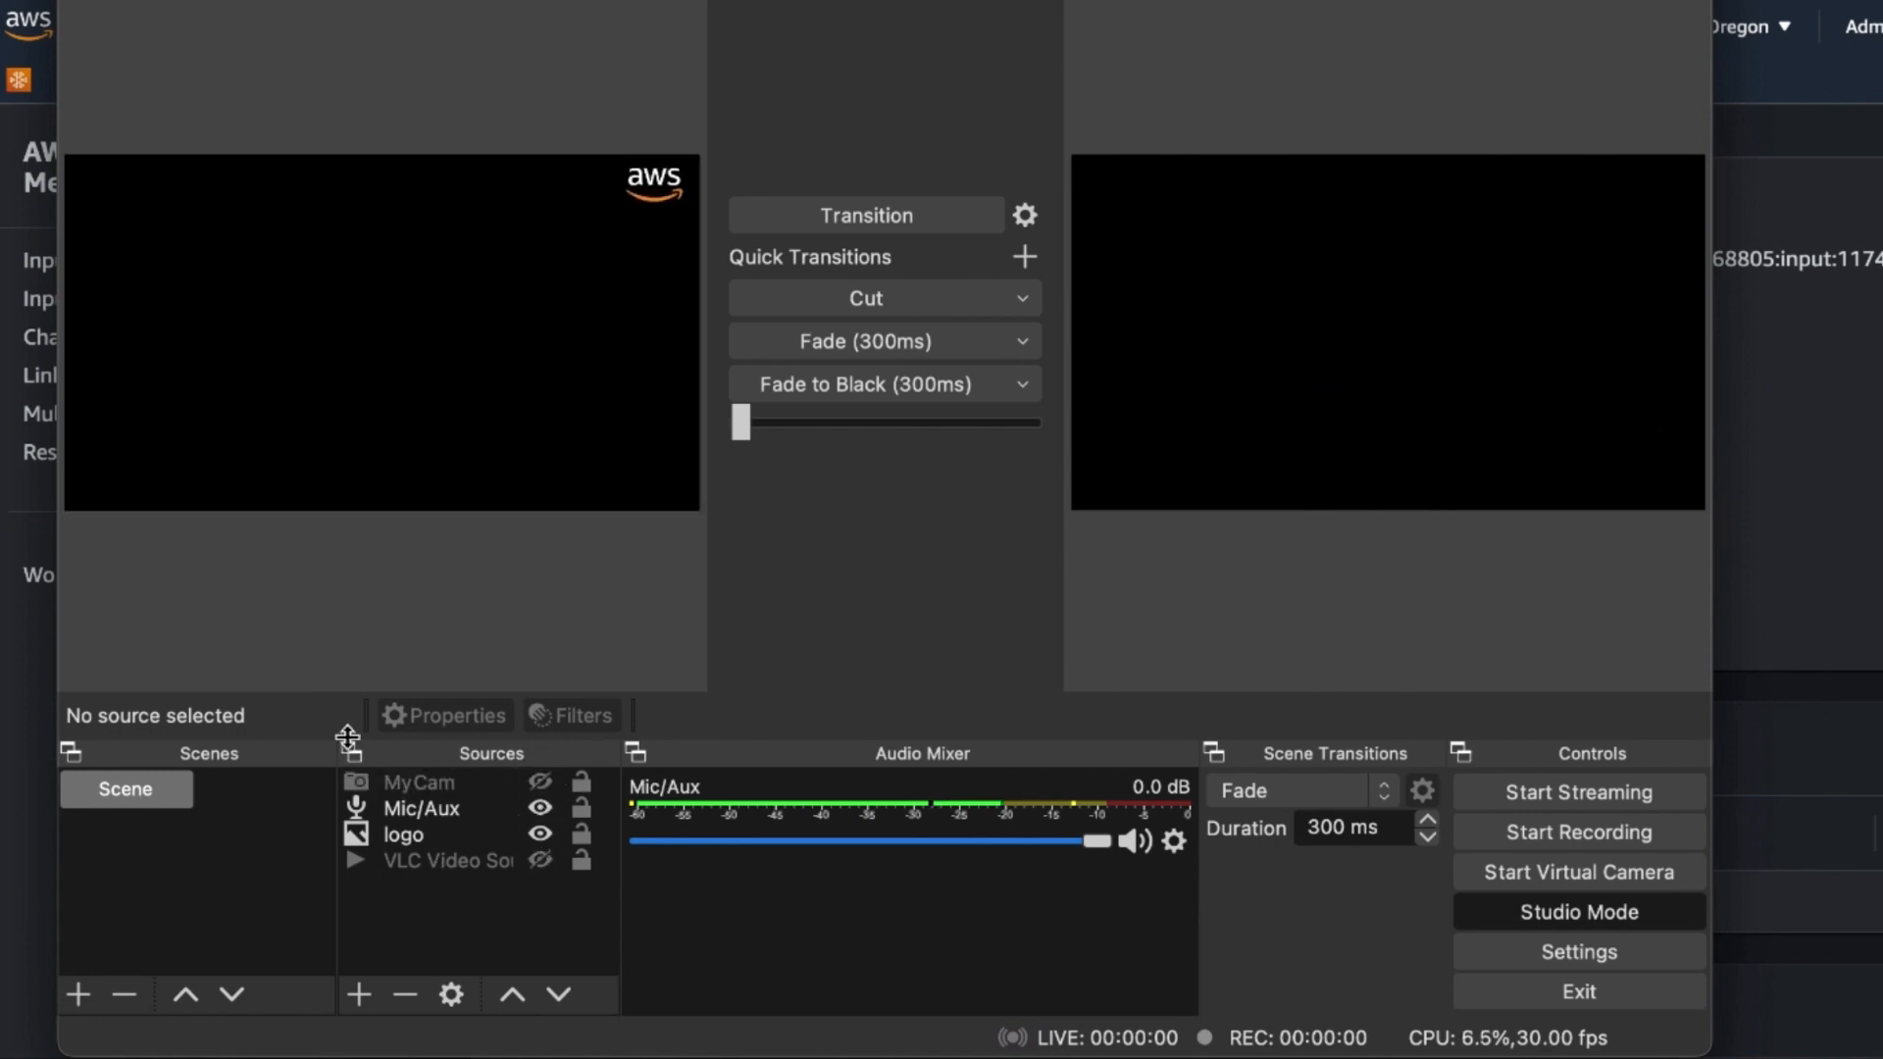
Add a window capture source named ClockCapture for the Chrome Exact Time Clock window and transition the scene to program
click(359, 994)
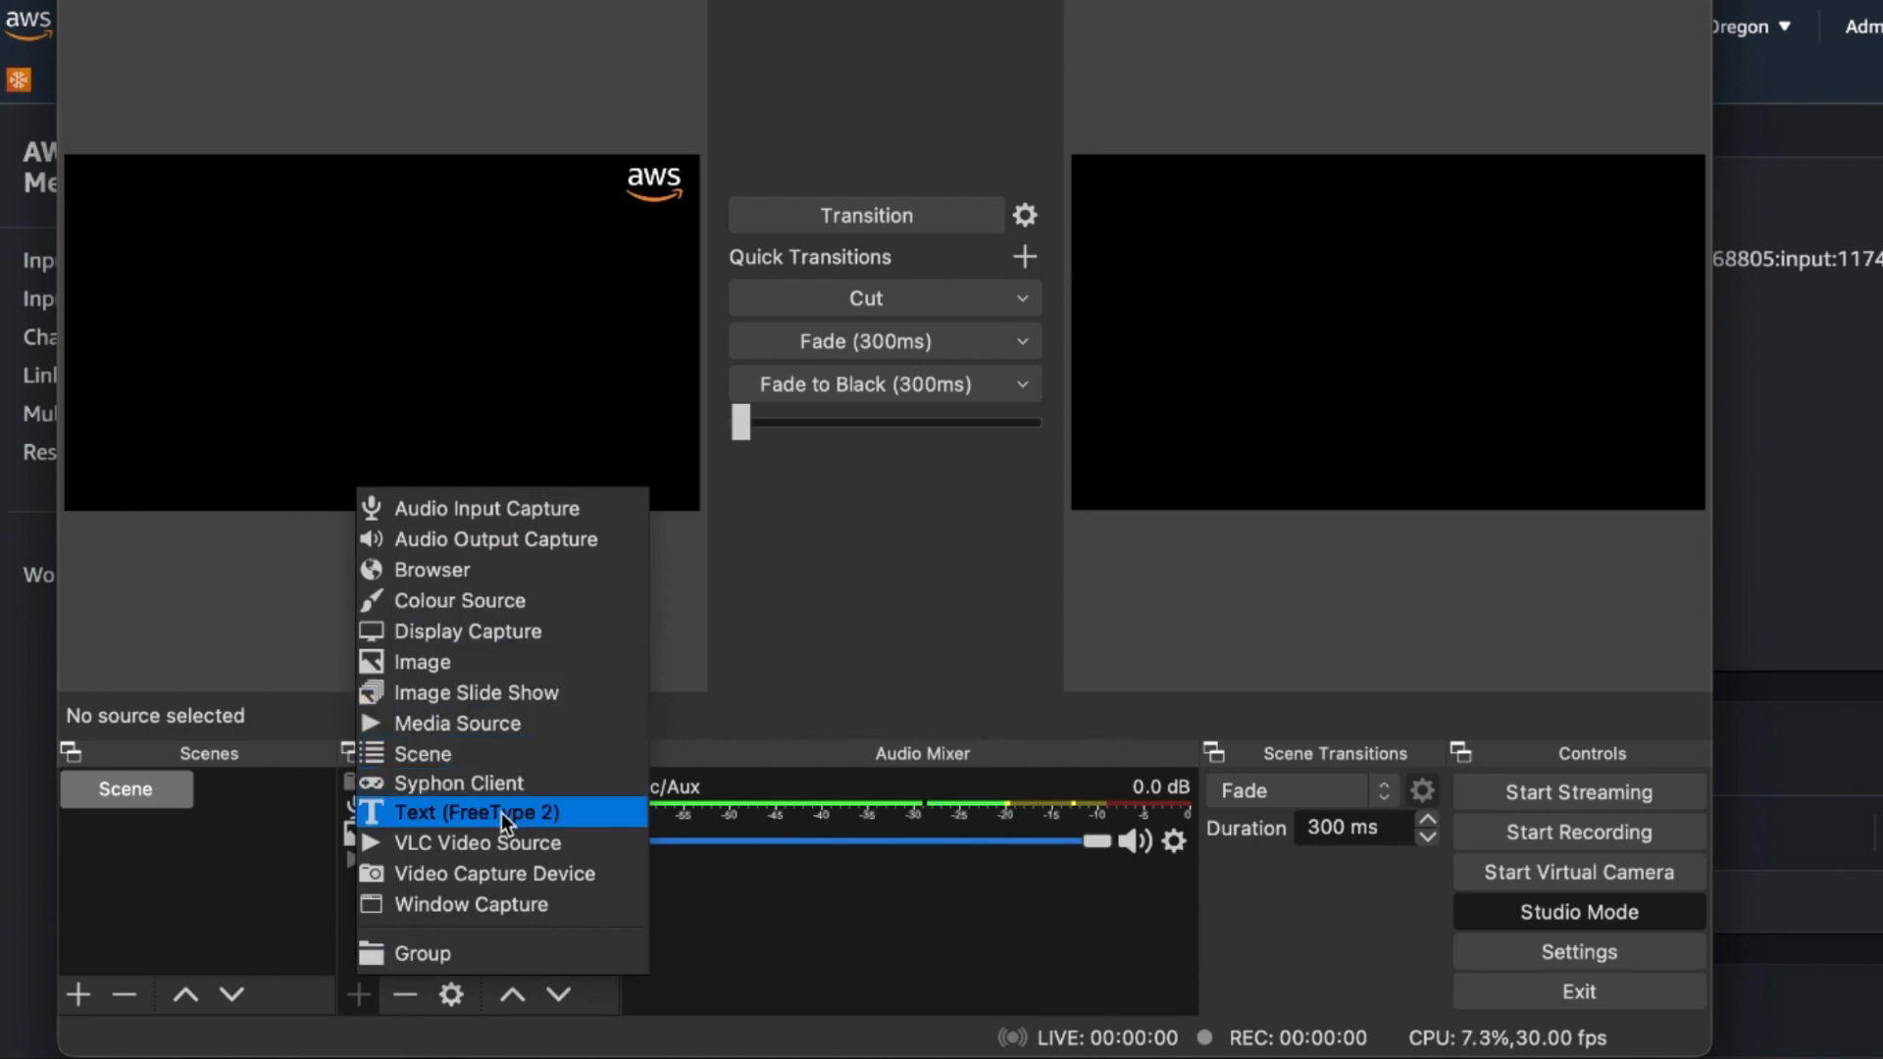
click(497, 904)
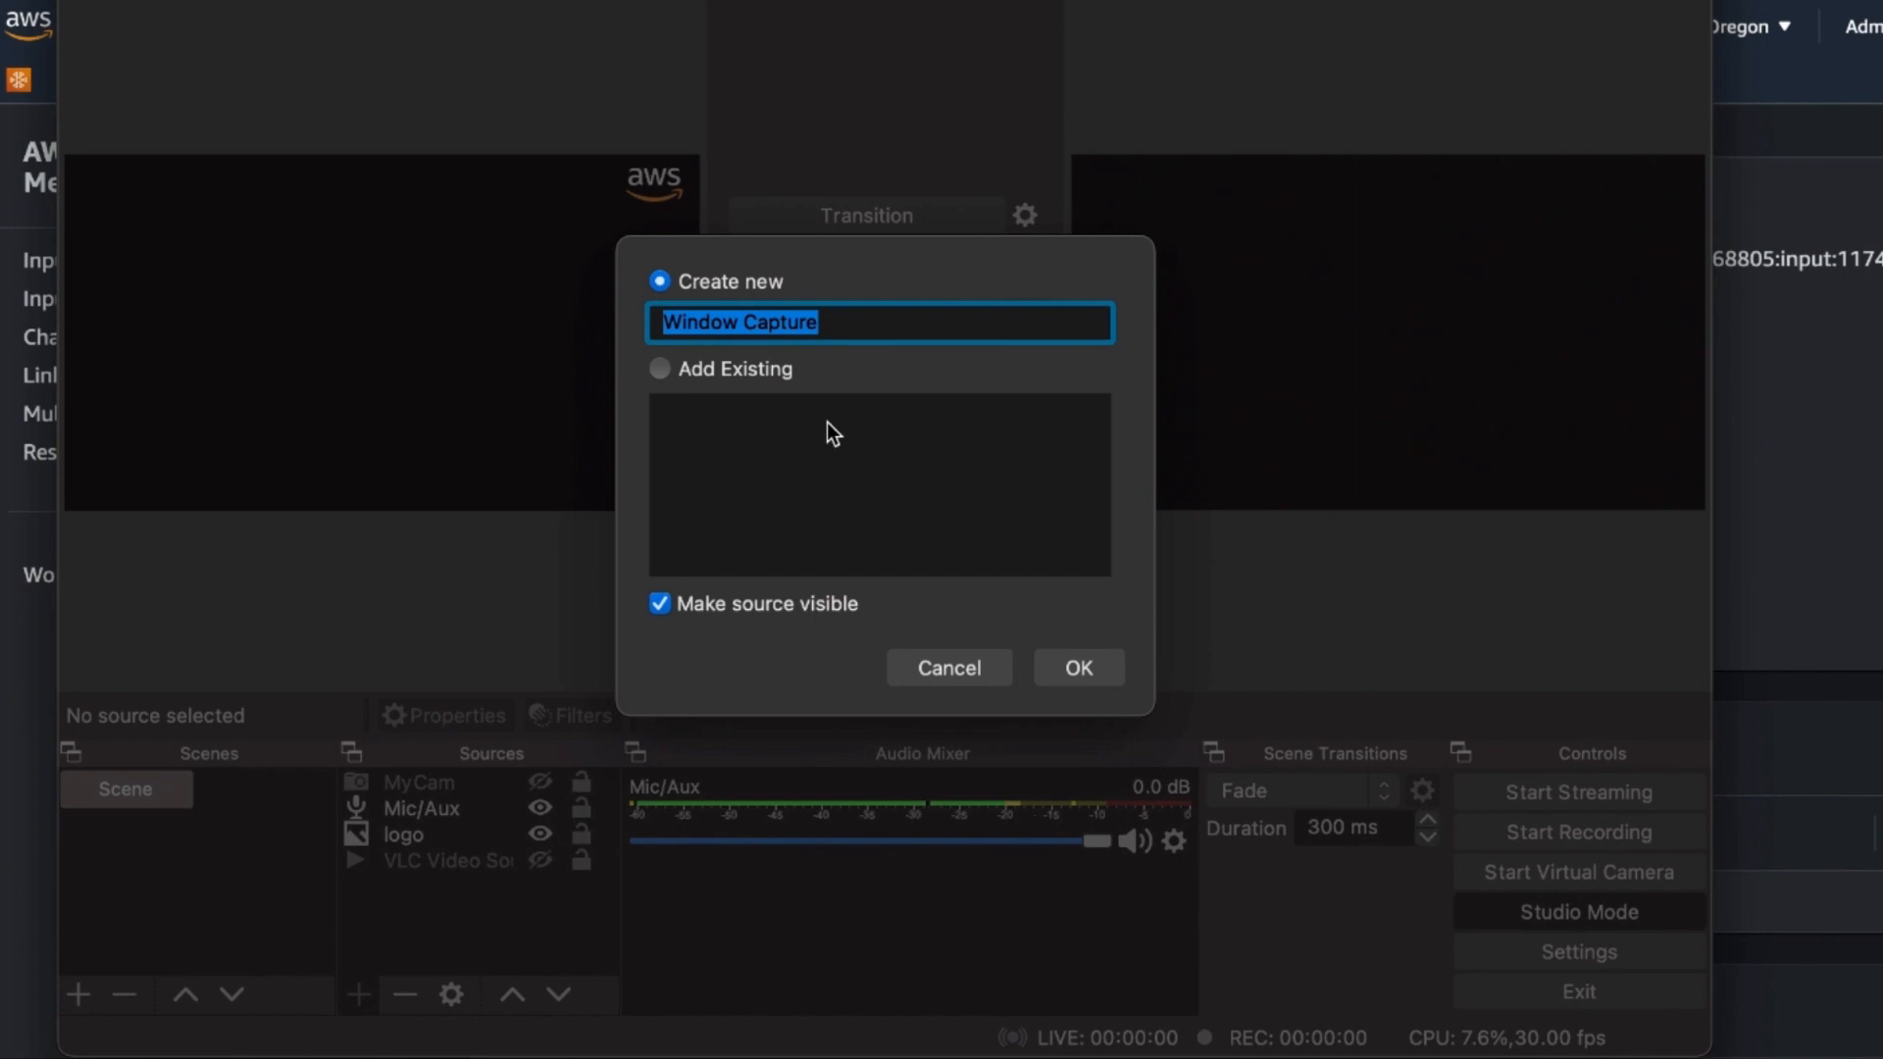
text(ClockCapture)
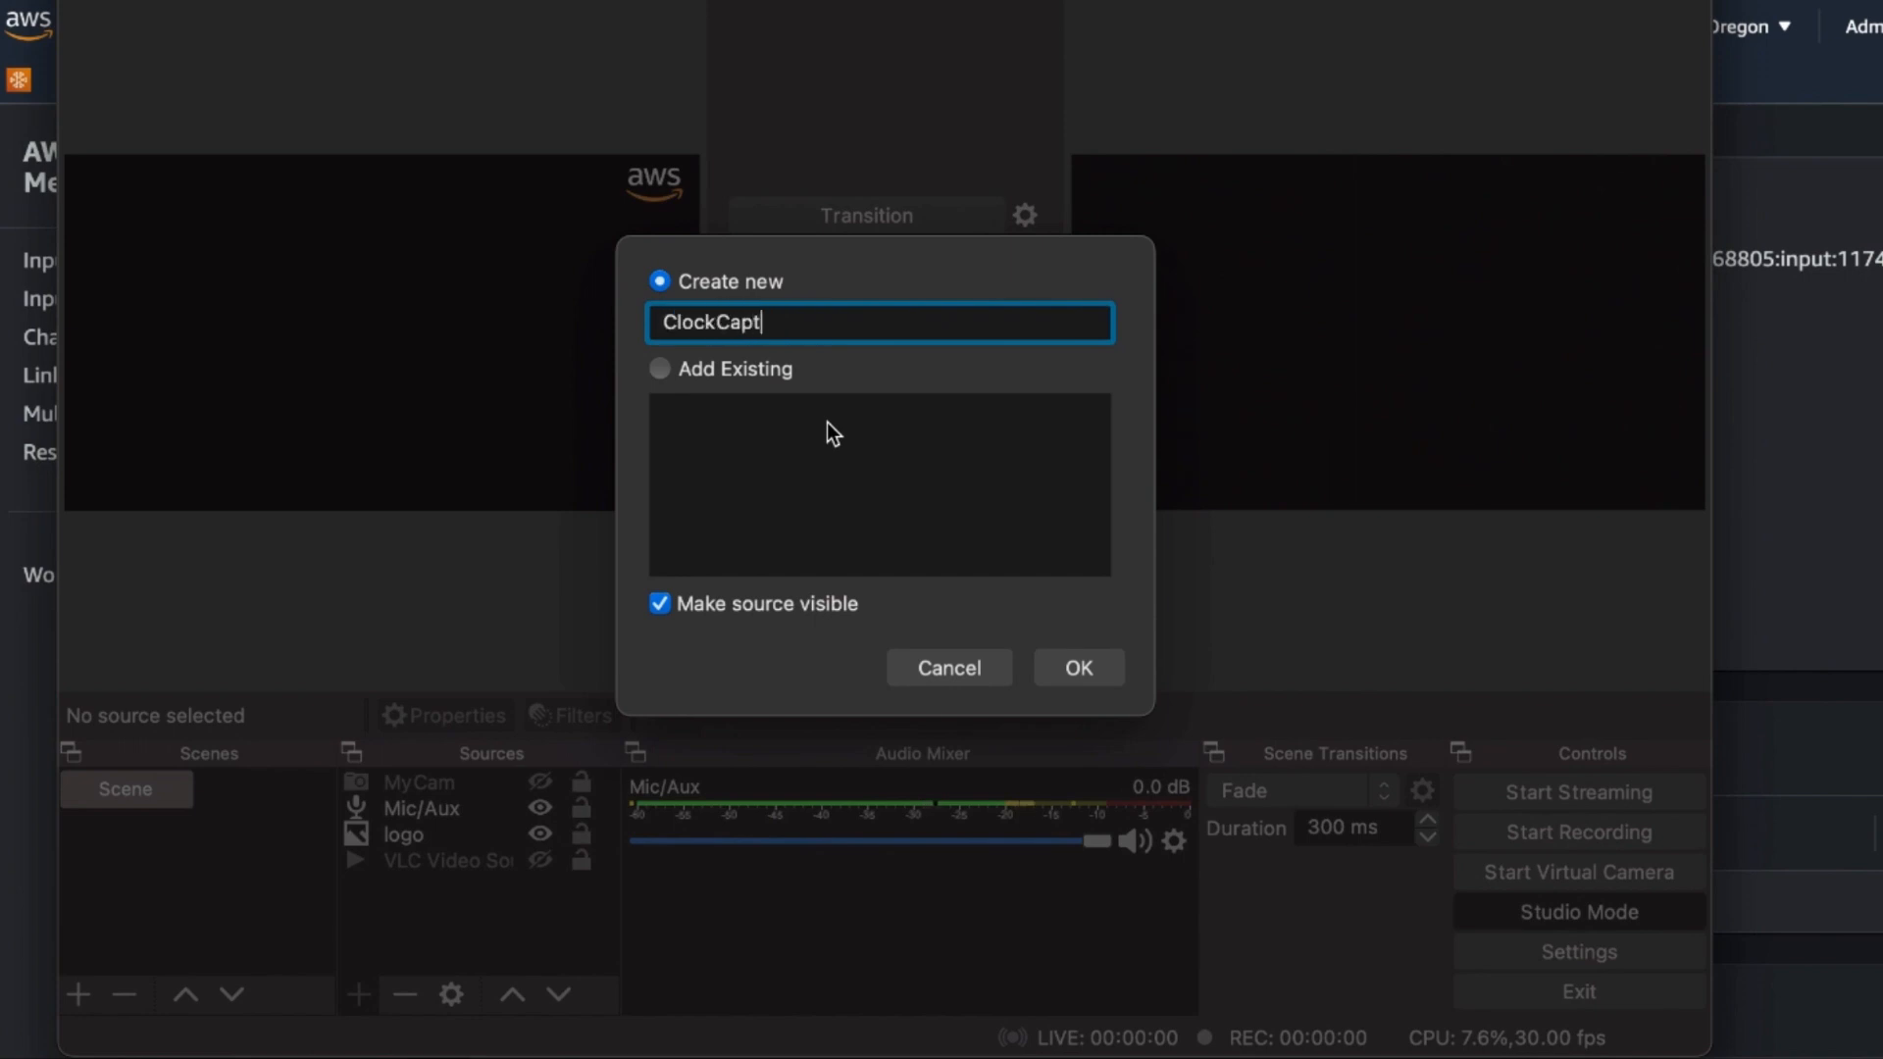
click(1053, 666)
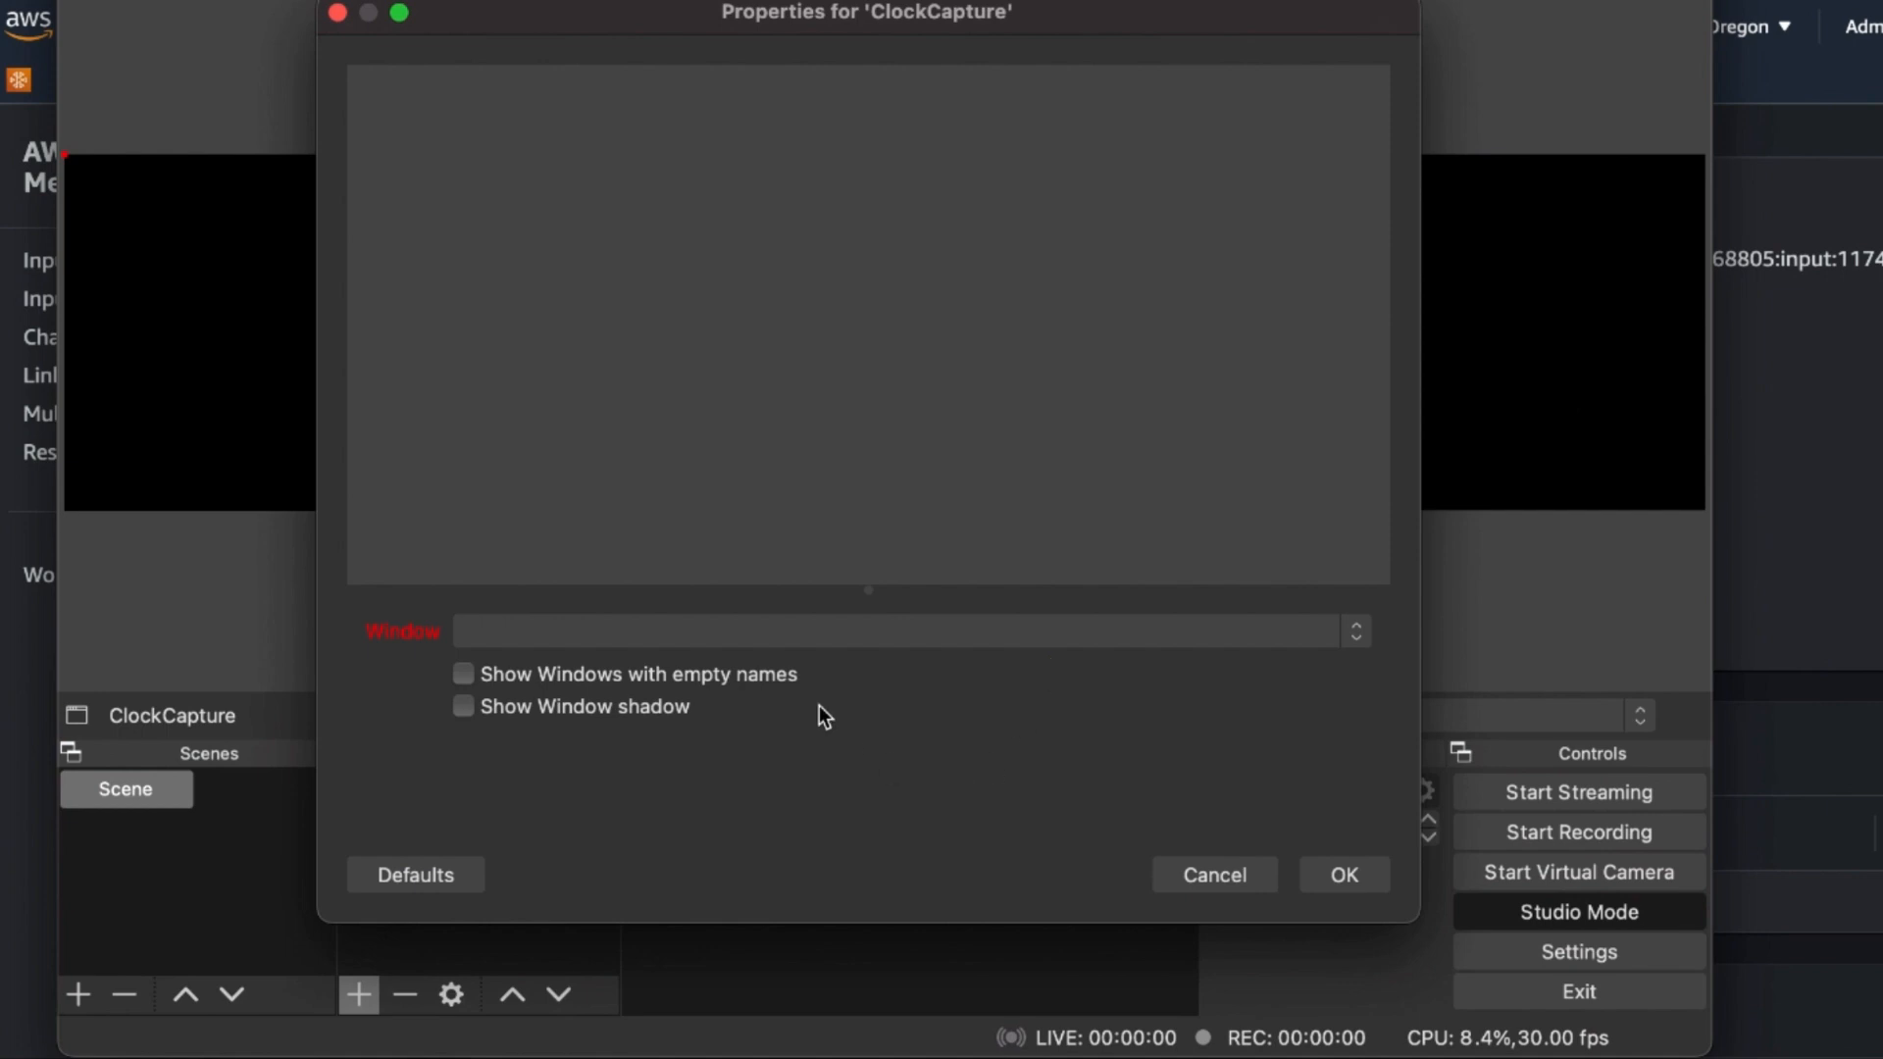
click(811, 633)
click(717, 458)
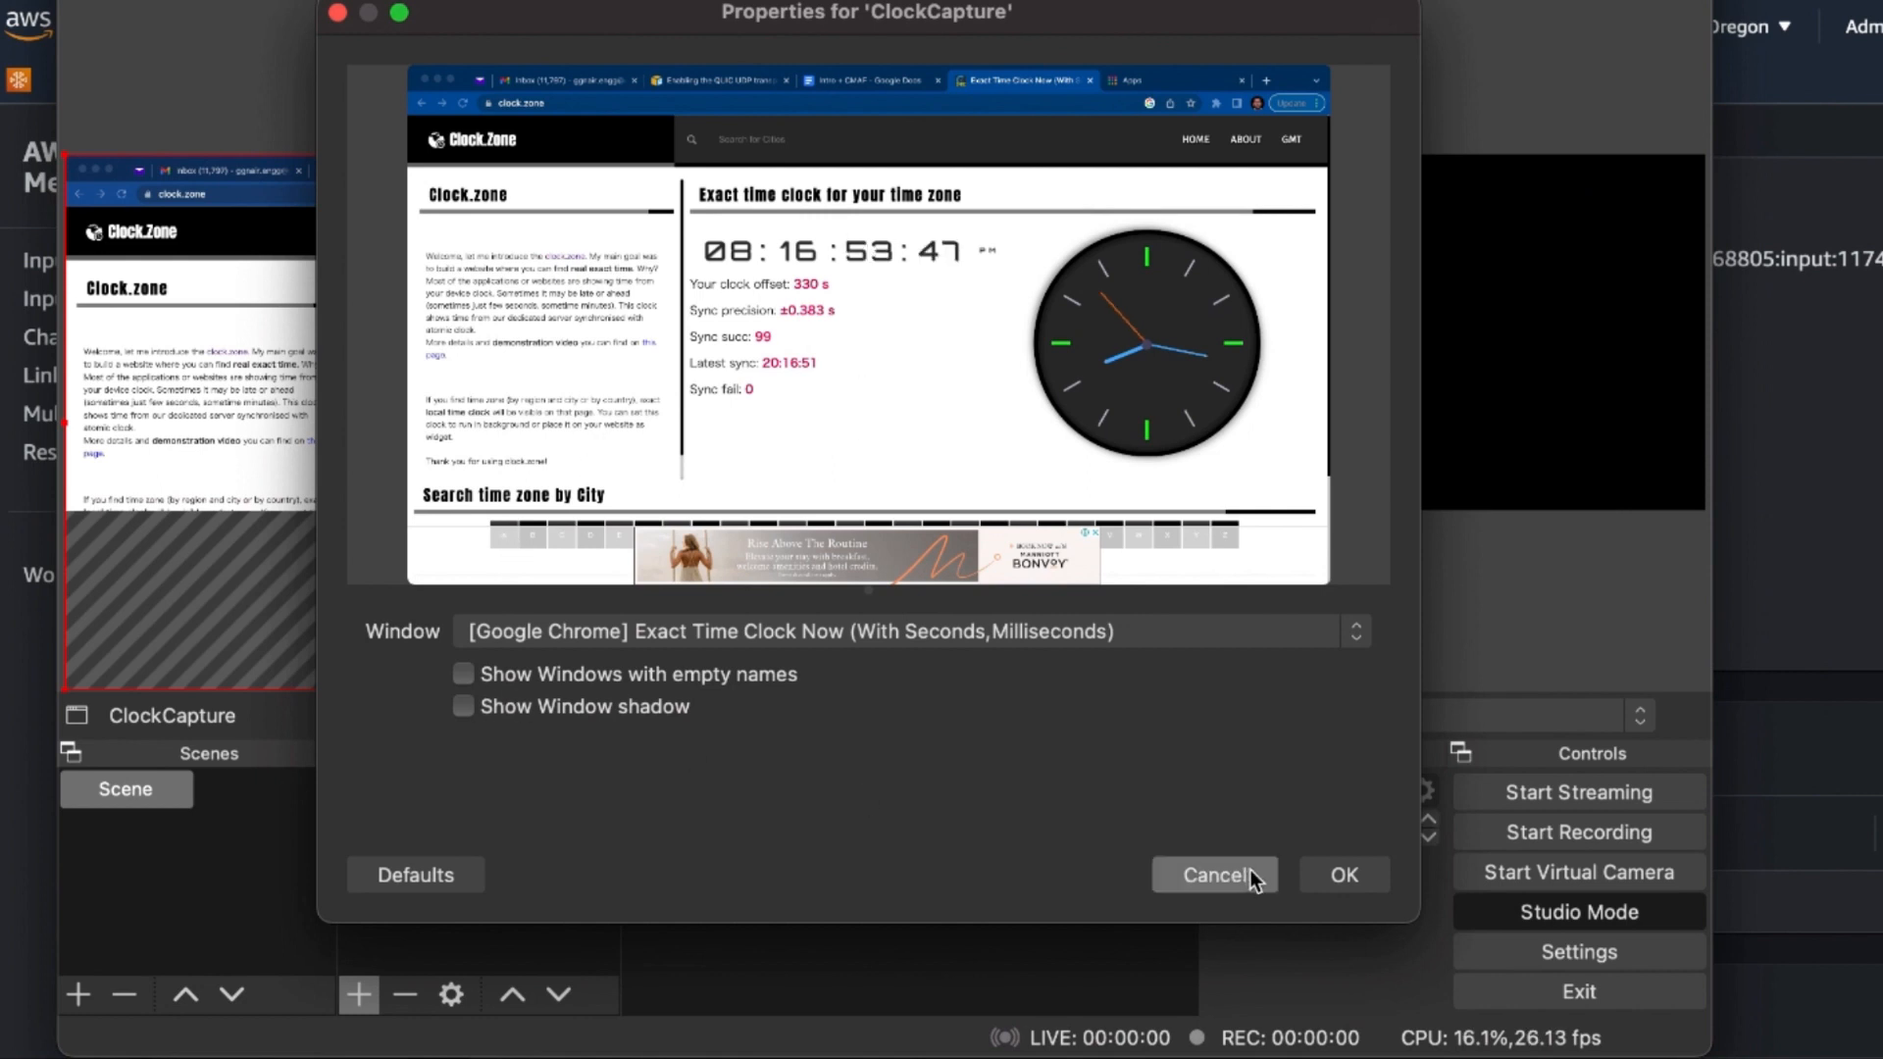
click(1370, 869)
click(795, 215)
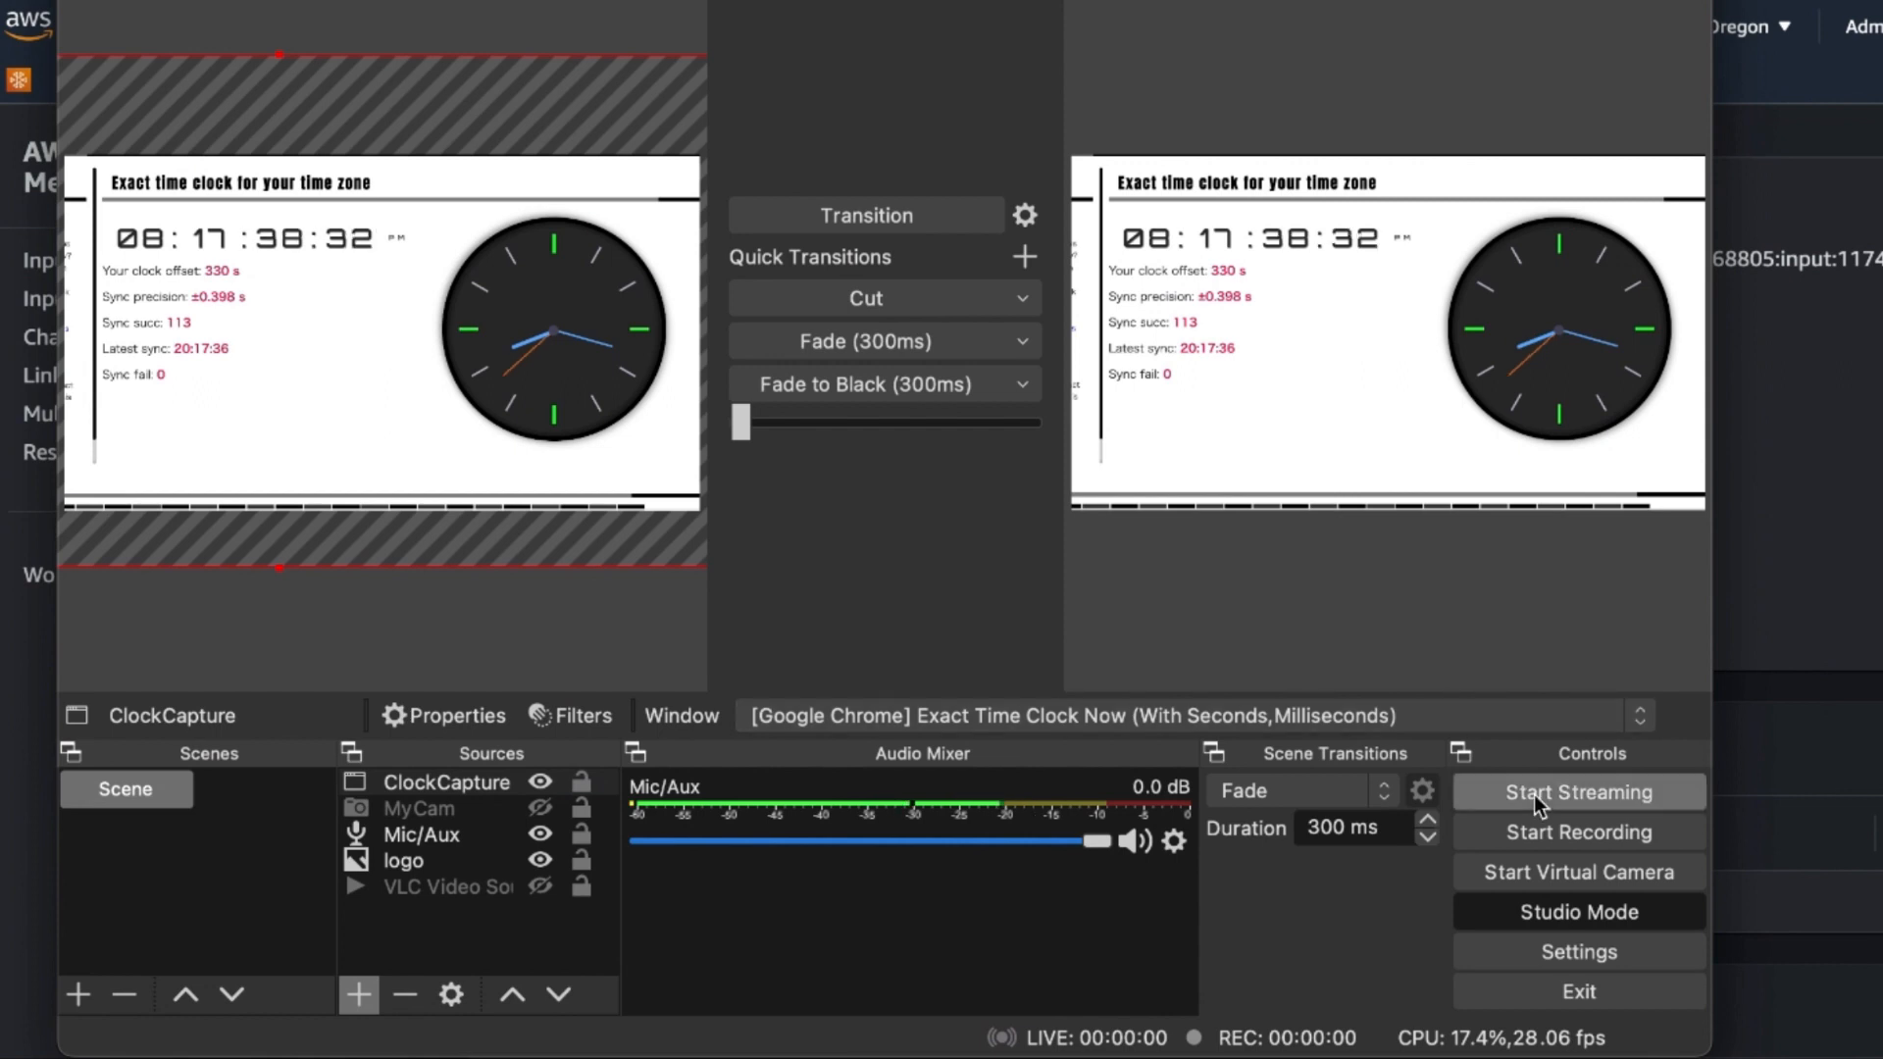
Set the custom streaming server address to rtmp://34.223.184.206:1935/obs in the stream settings
click(1545, 952)
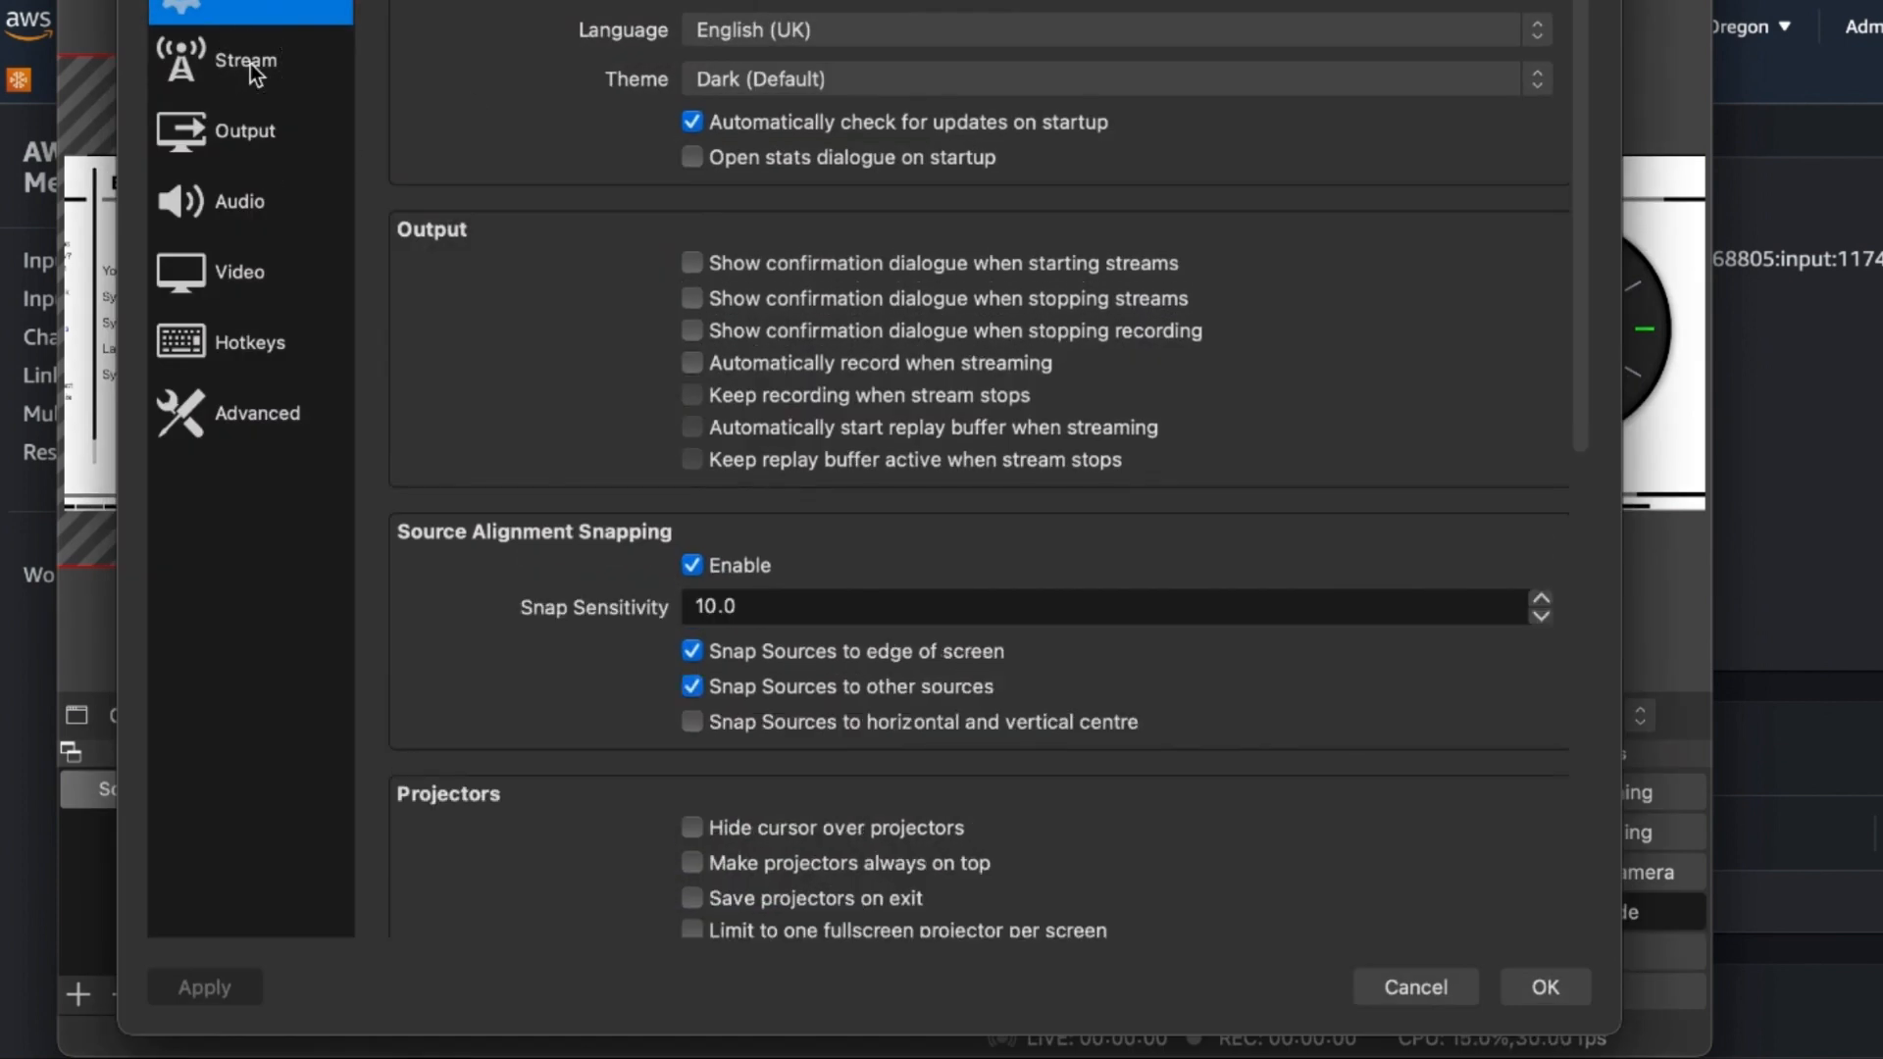
click(245, 63)
click(887, 57)
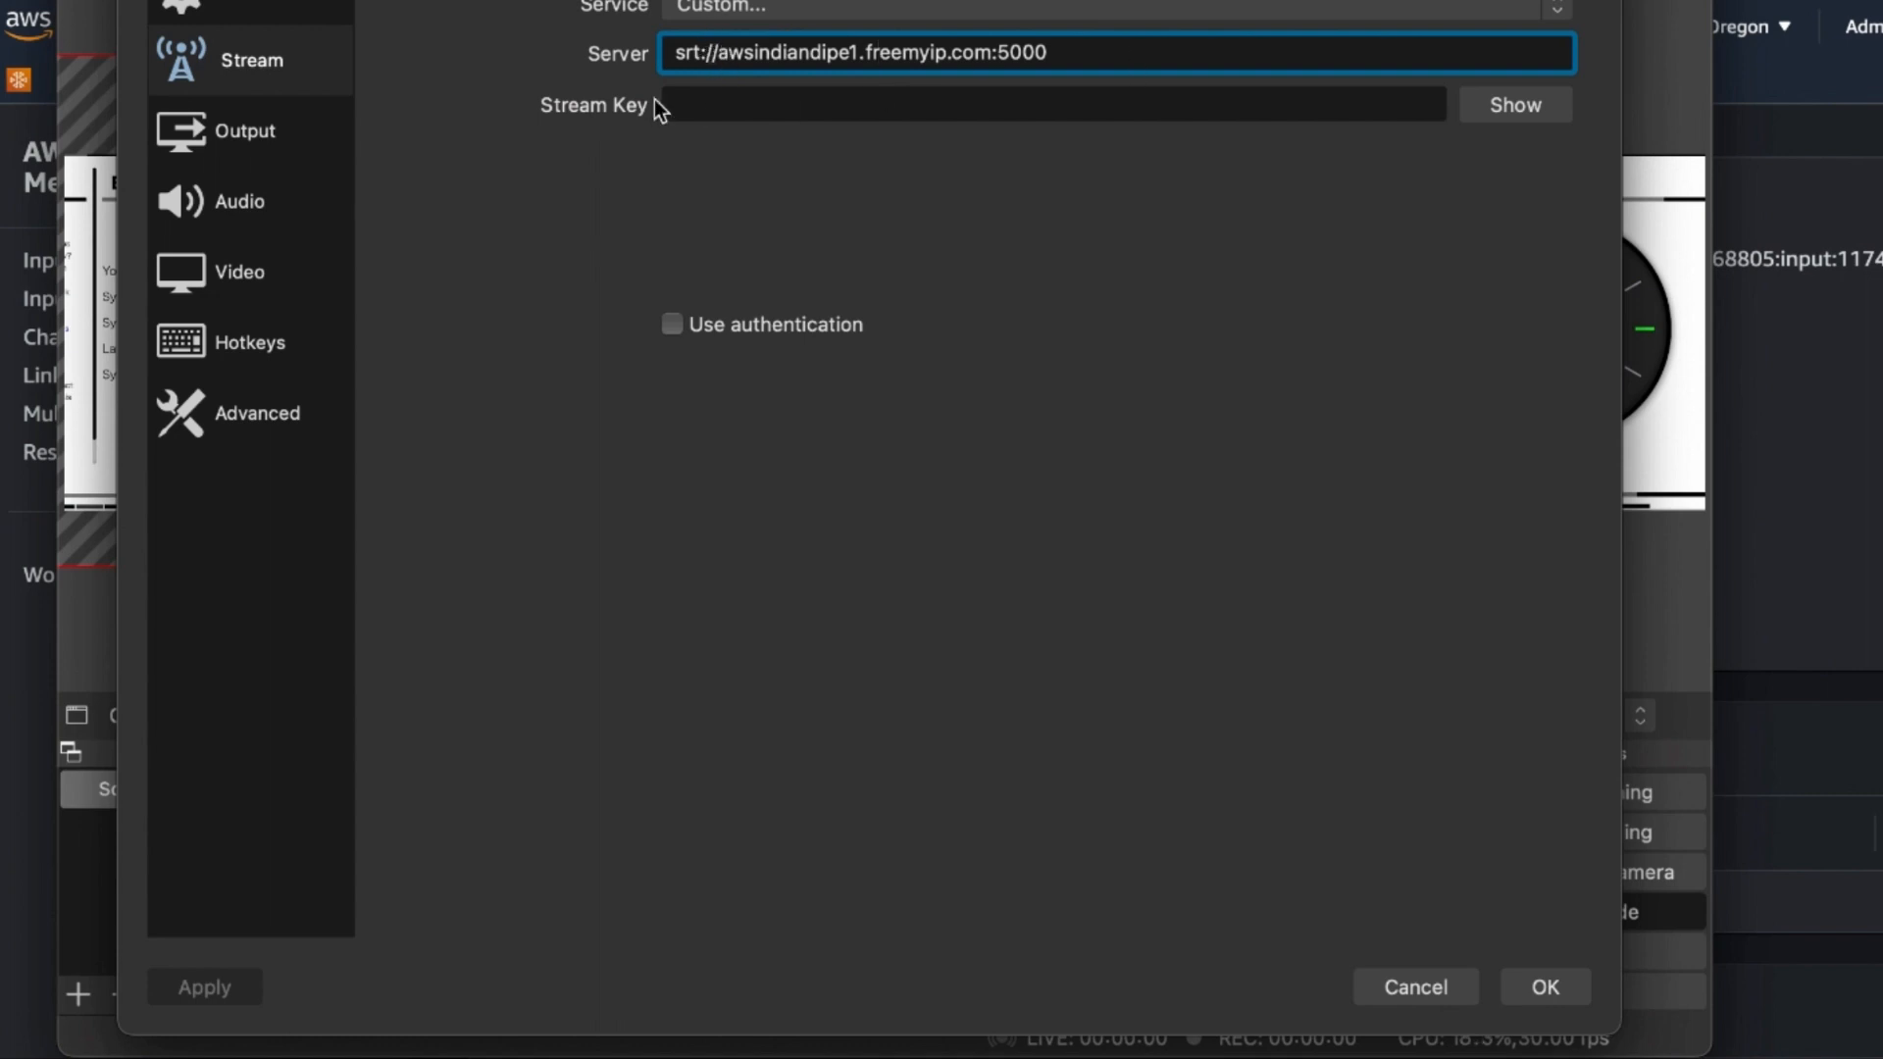
key(BackSpace)
key(BackSpace)
key(BackSpace)
text(rtmp:)
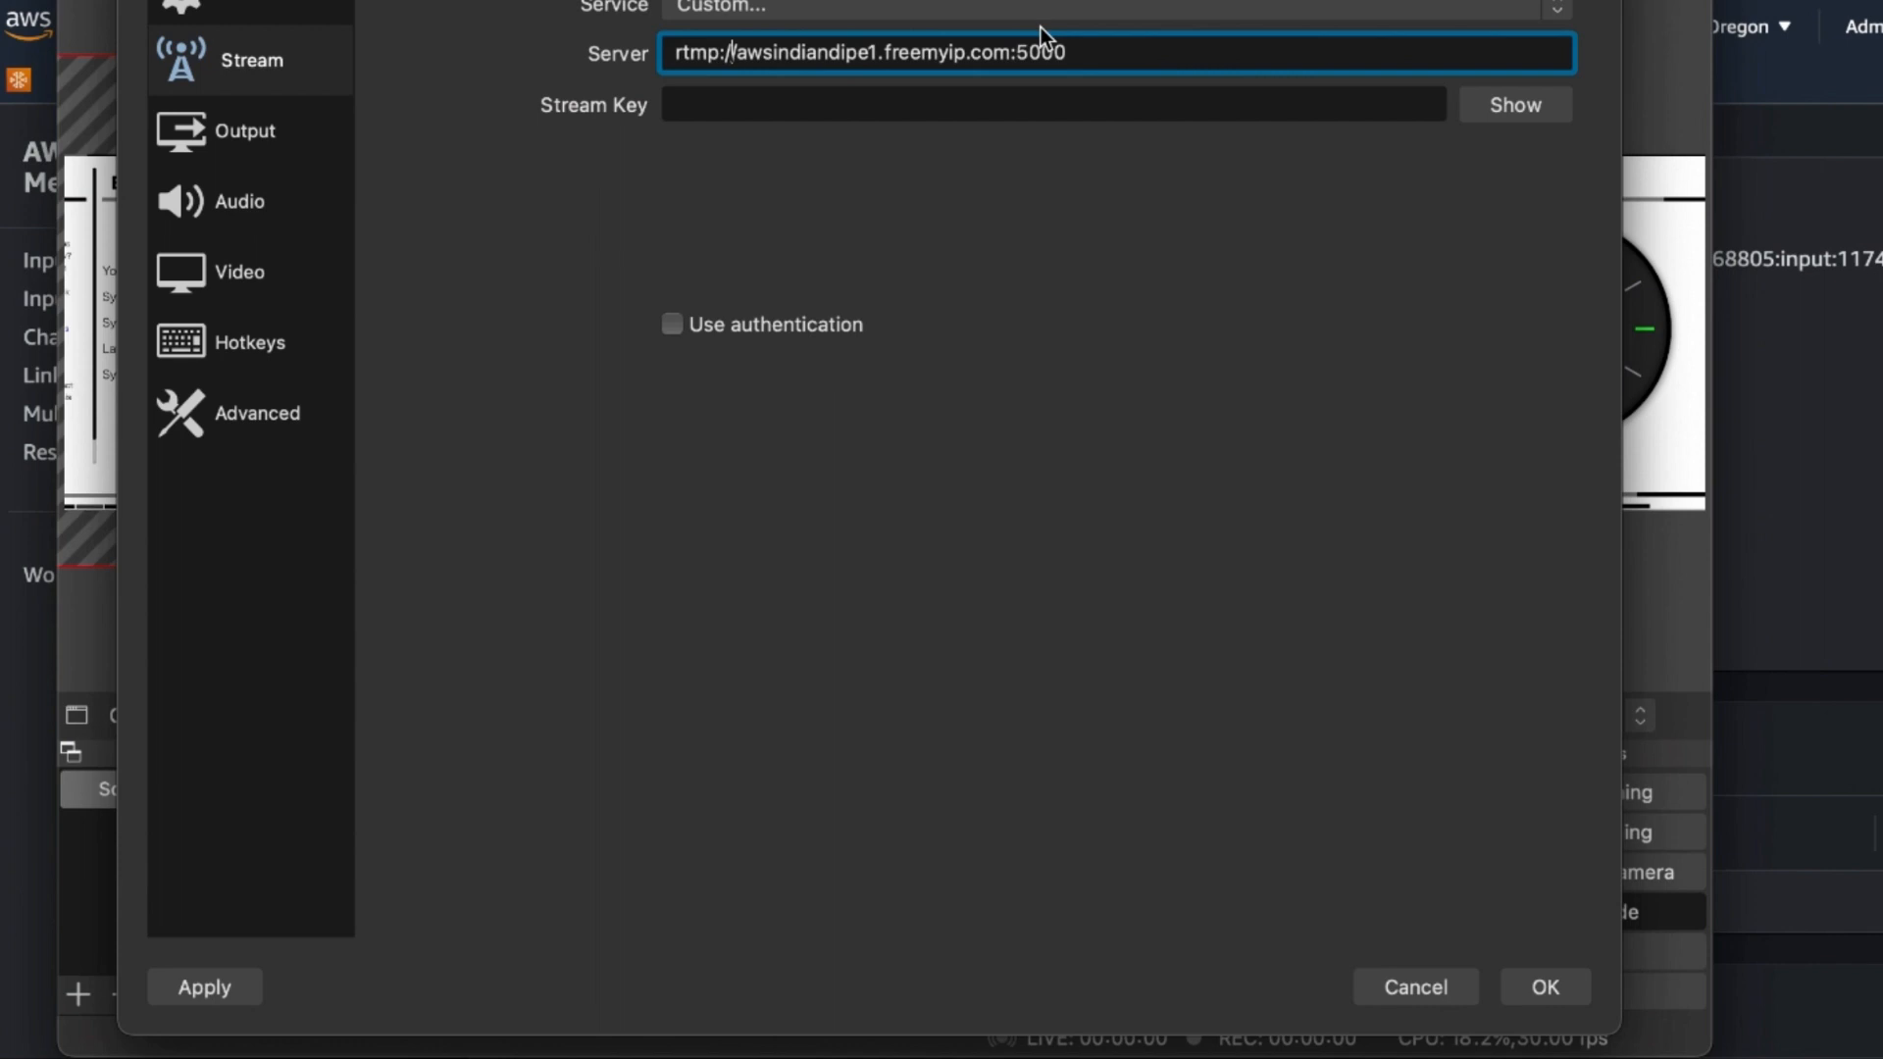
double_click(998, 58)
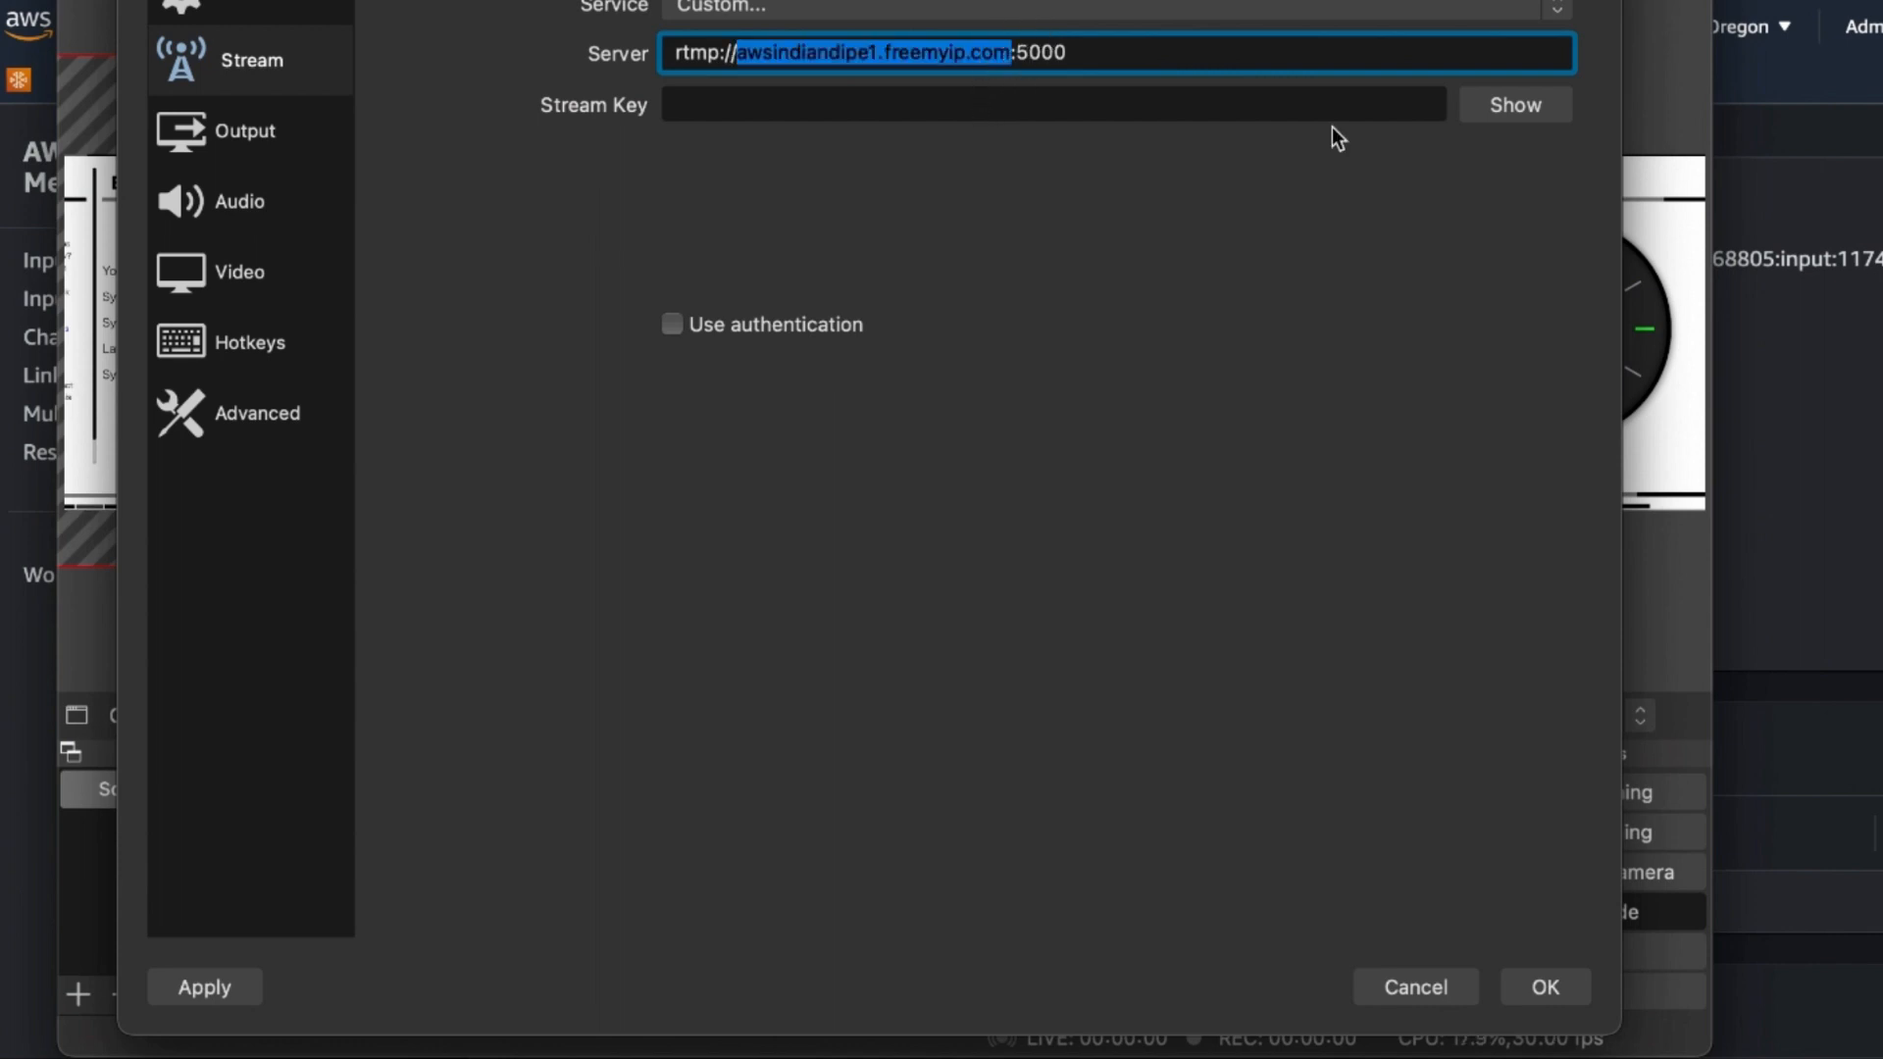
text(34.223.184.206)
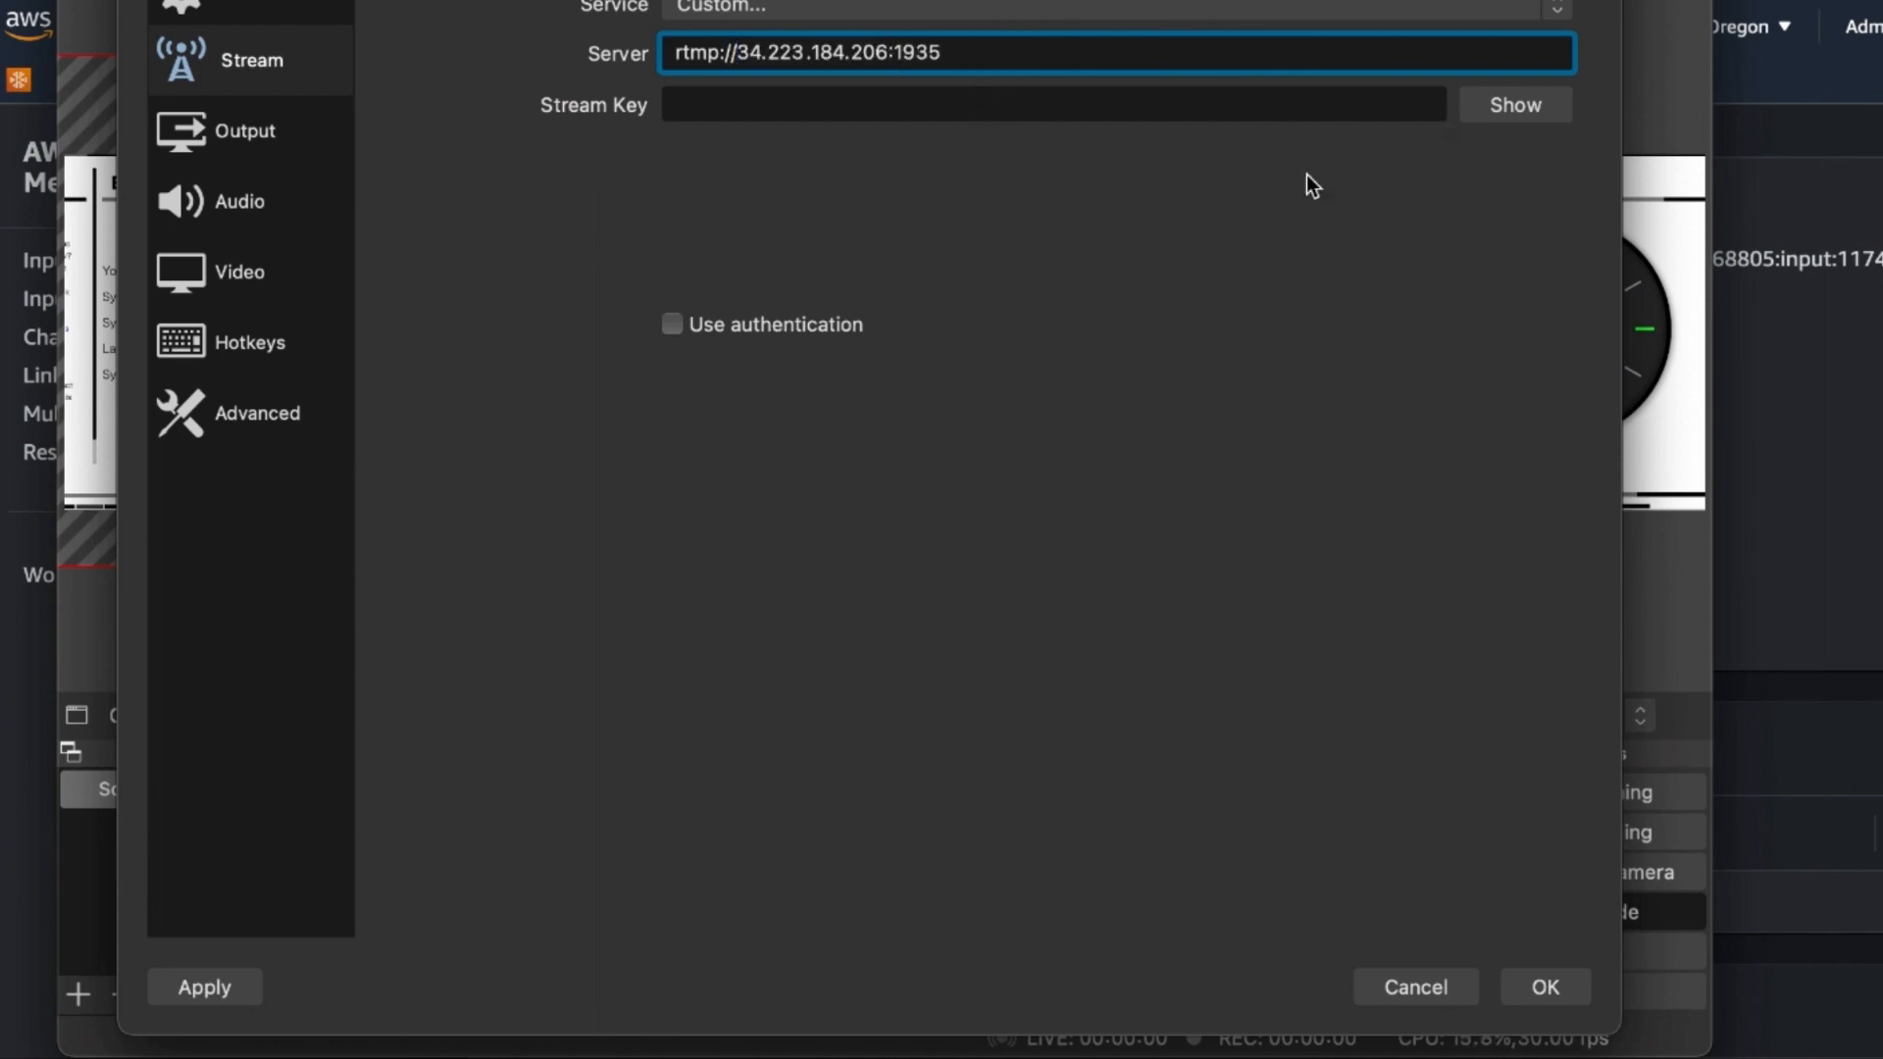
text(/)
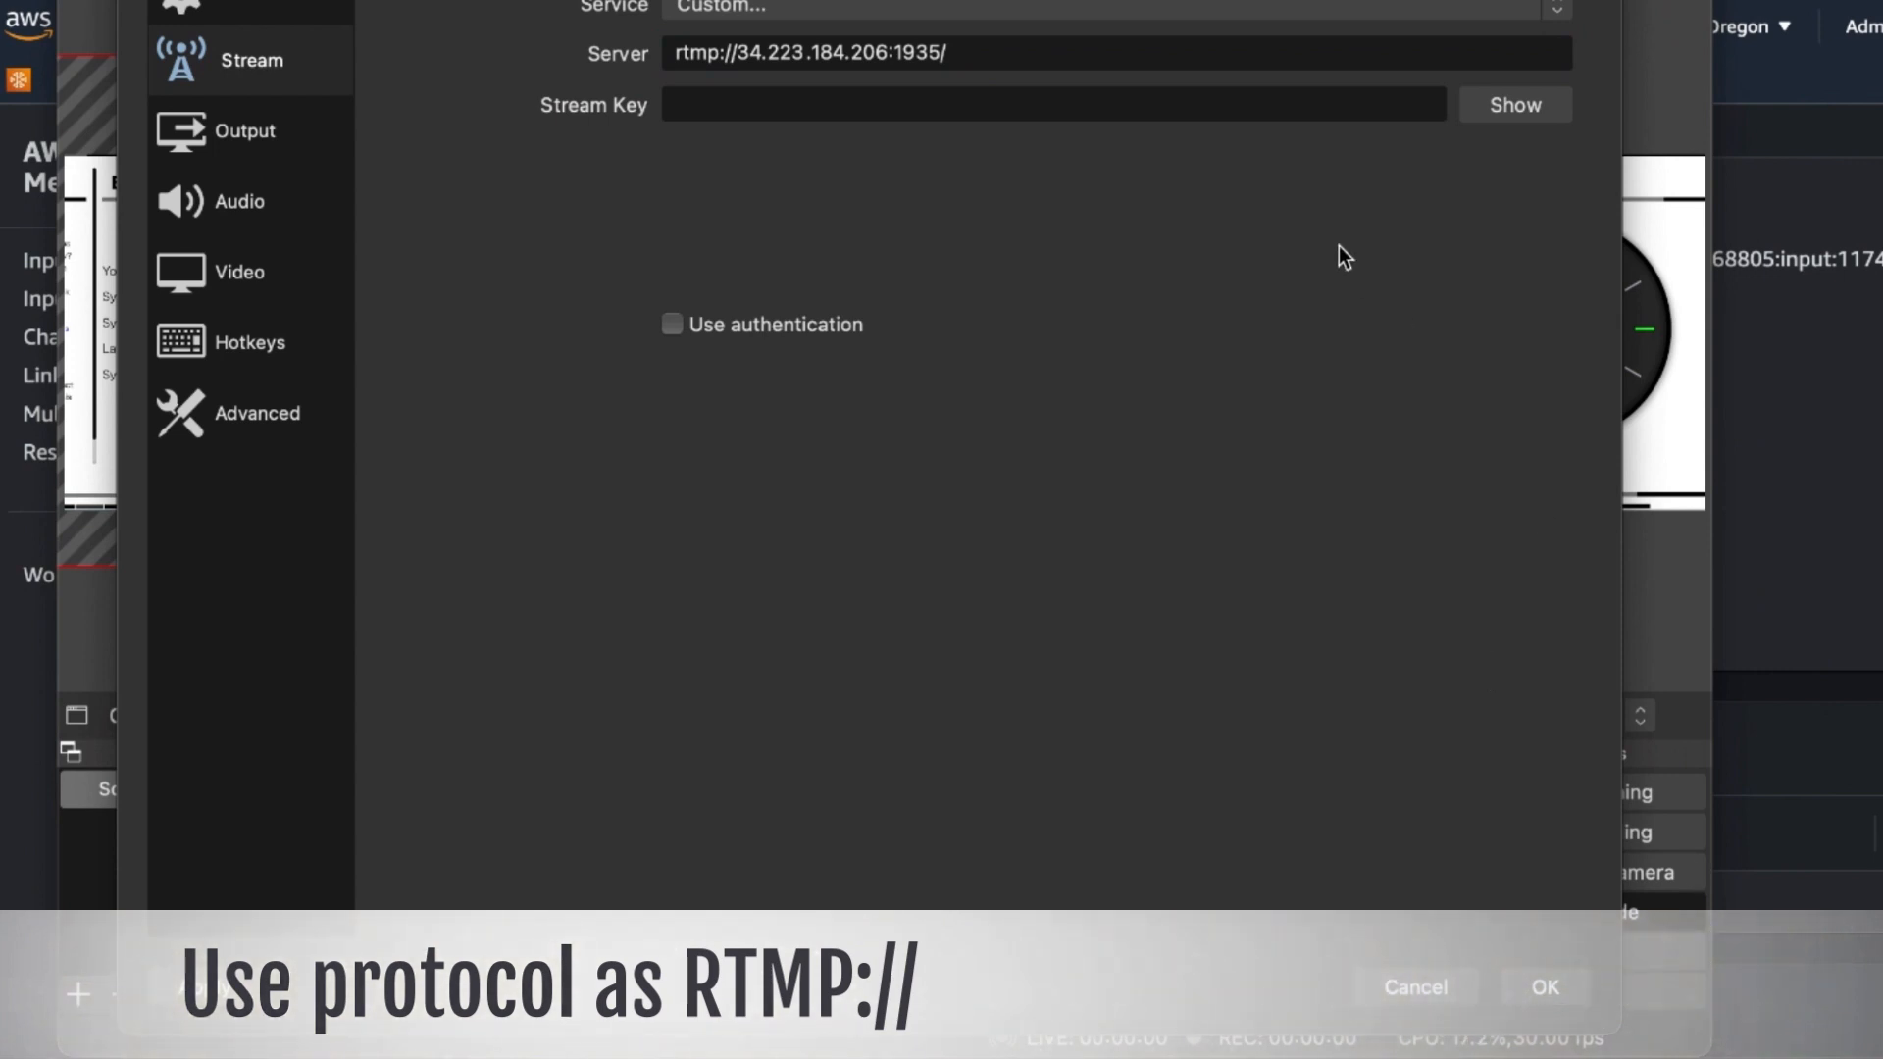
click(1181, 63)
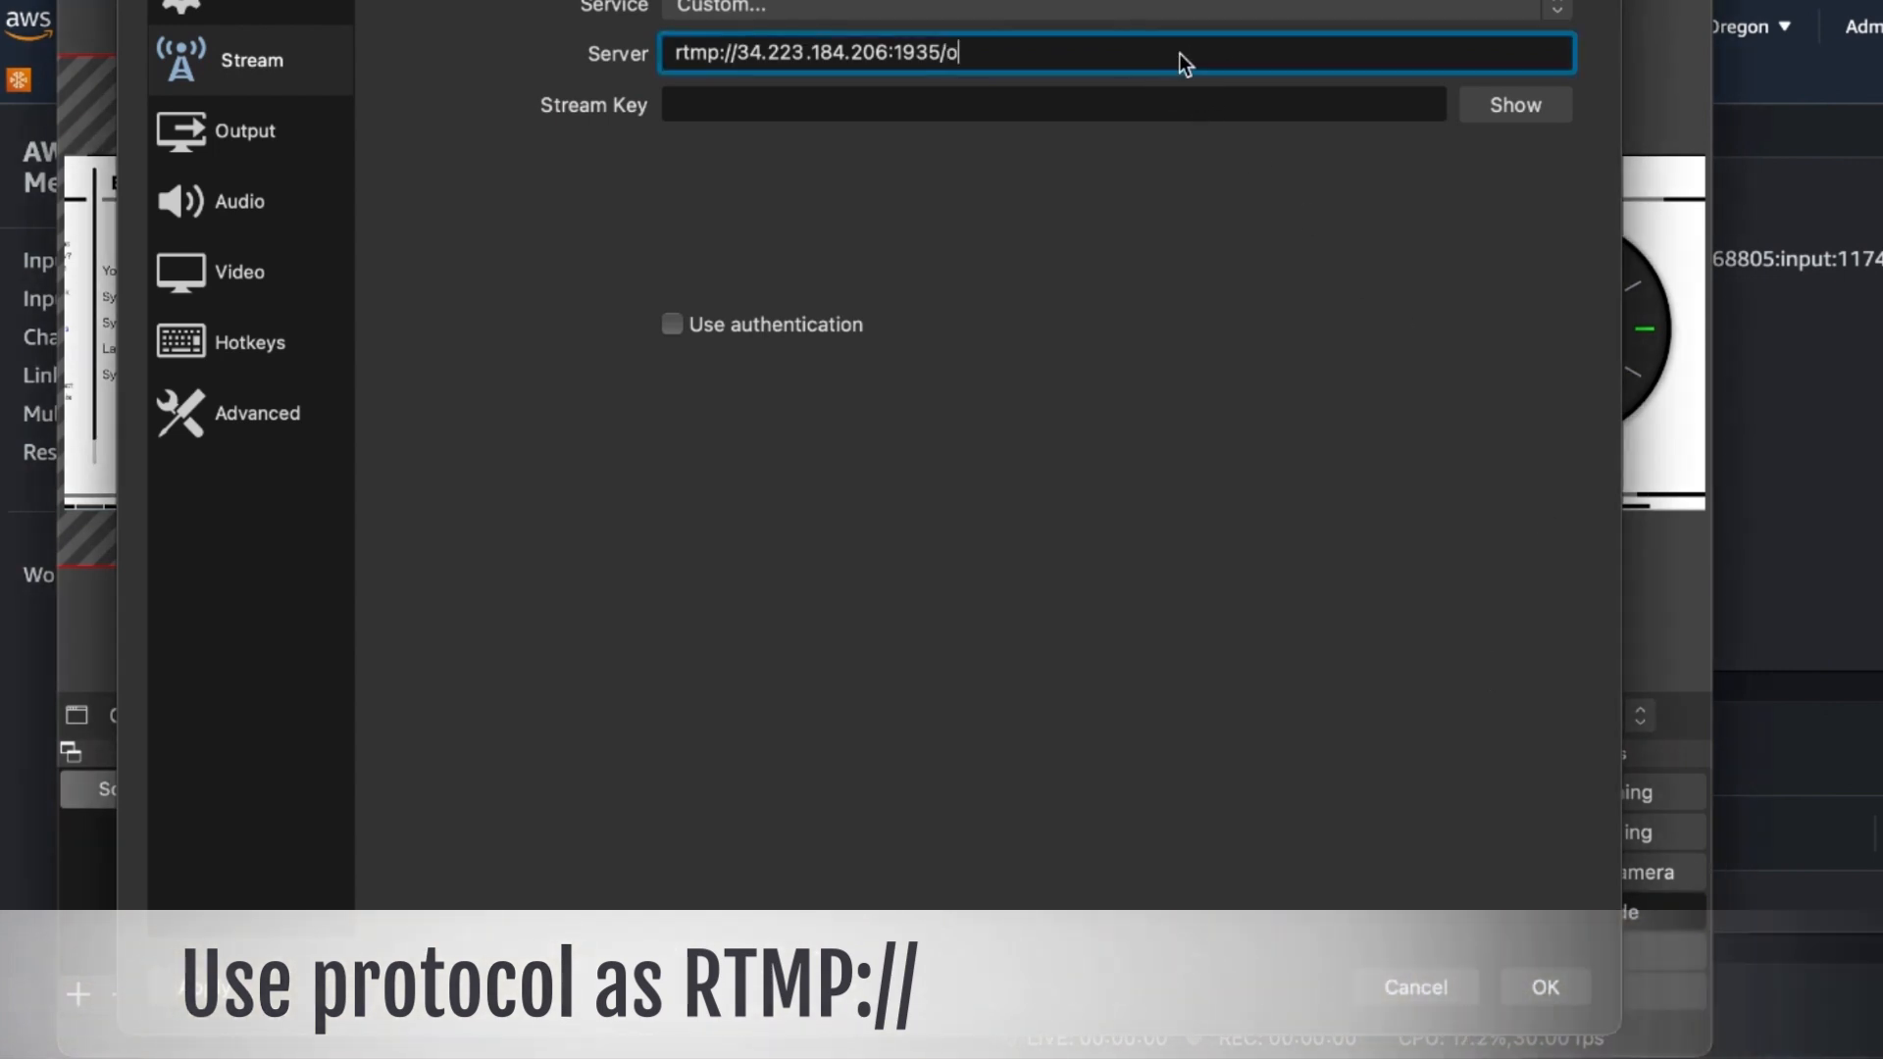
text(obs)
Enter the stream key, reveal it to check the entry, and save the stream settings
click(1067, 111)
text(1)
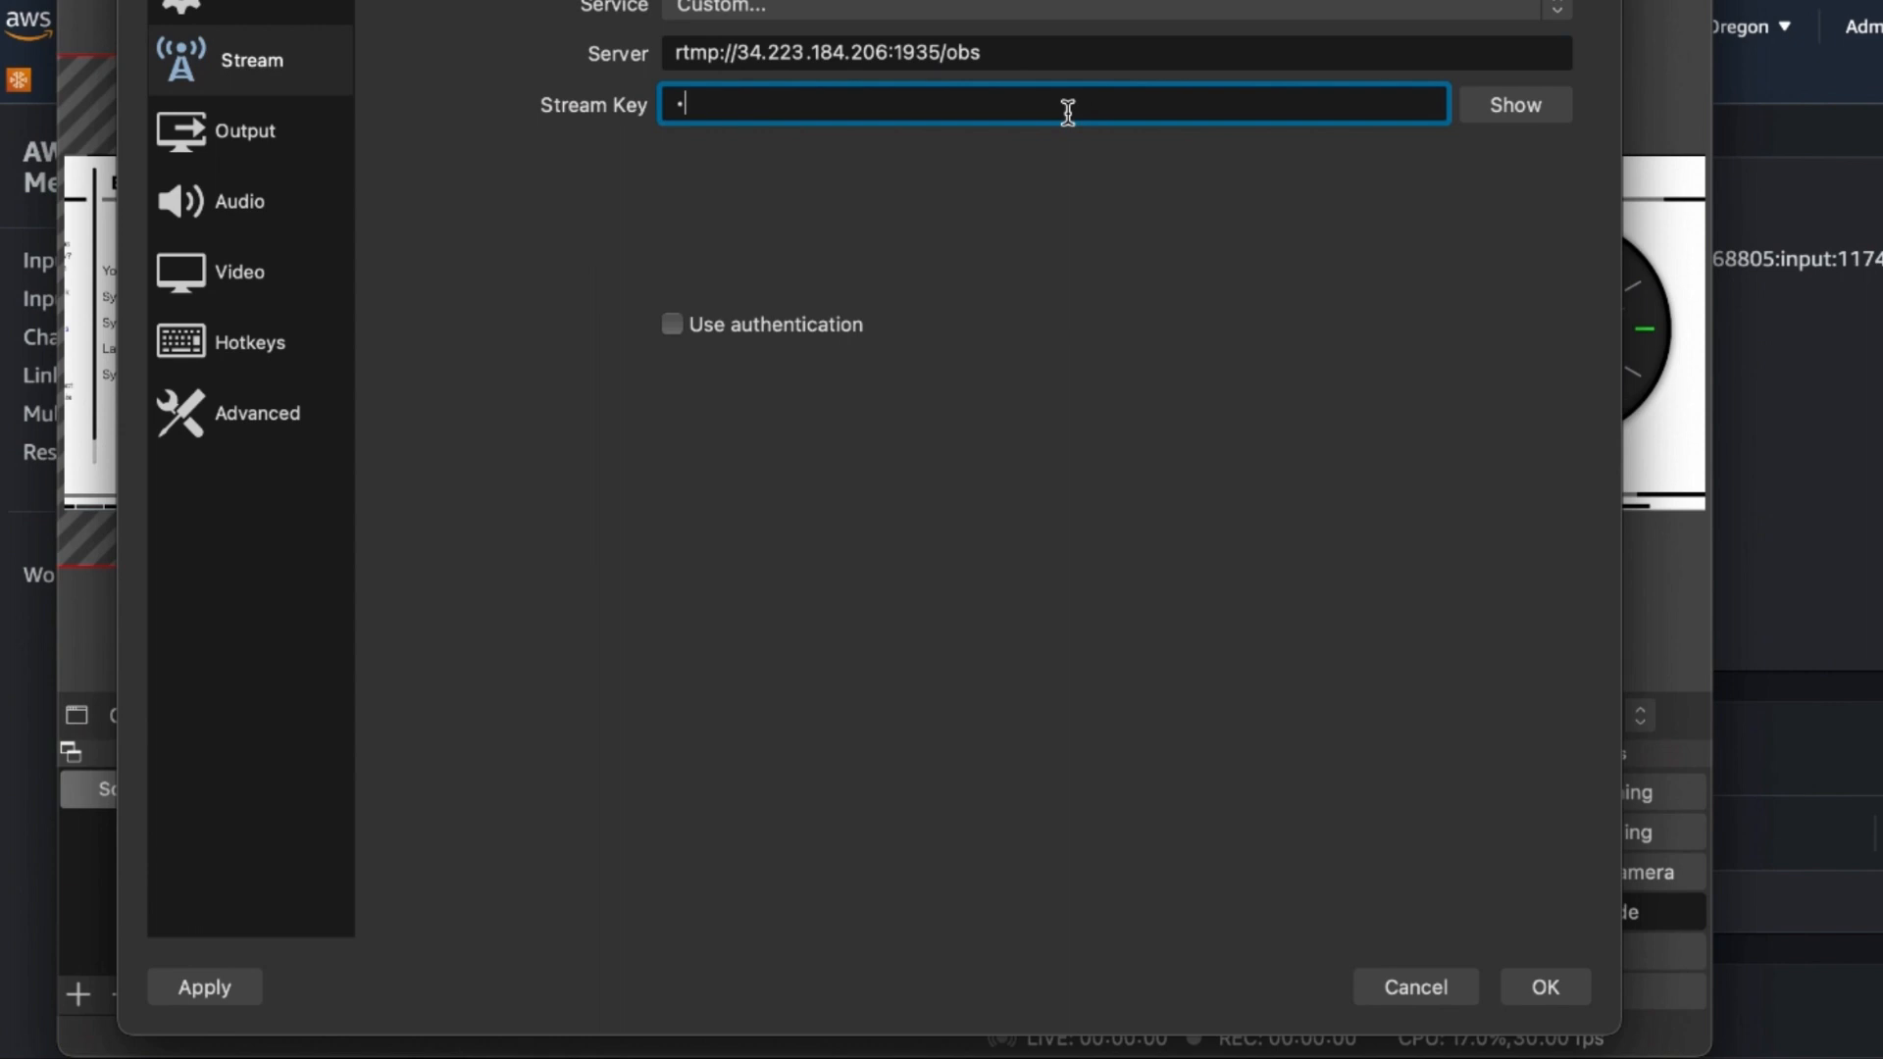
click(1535, 107)
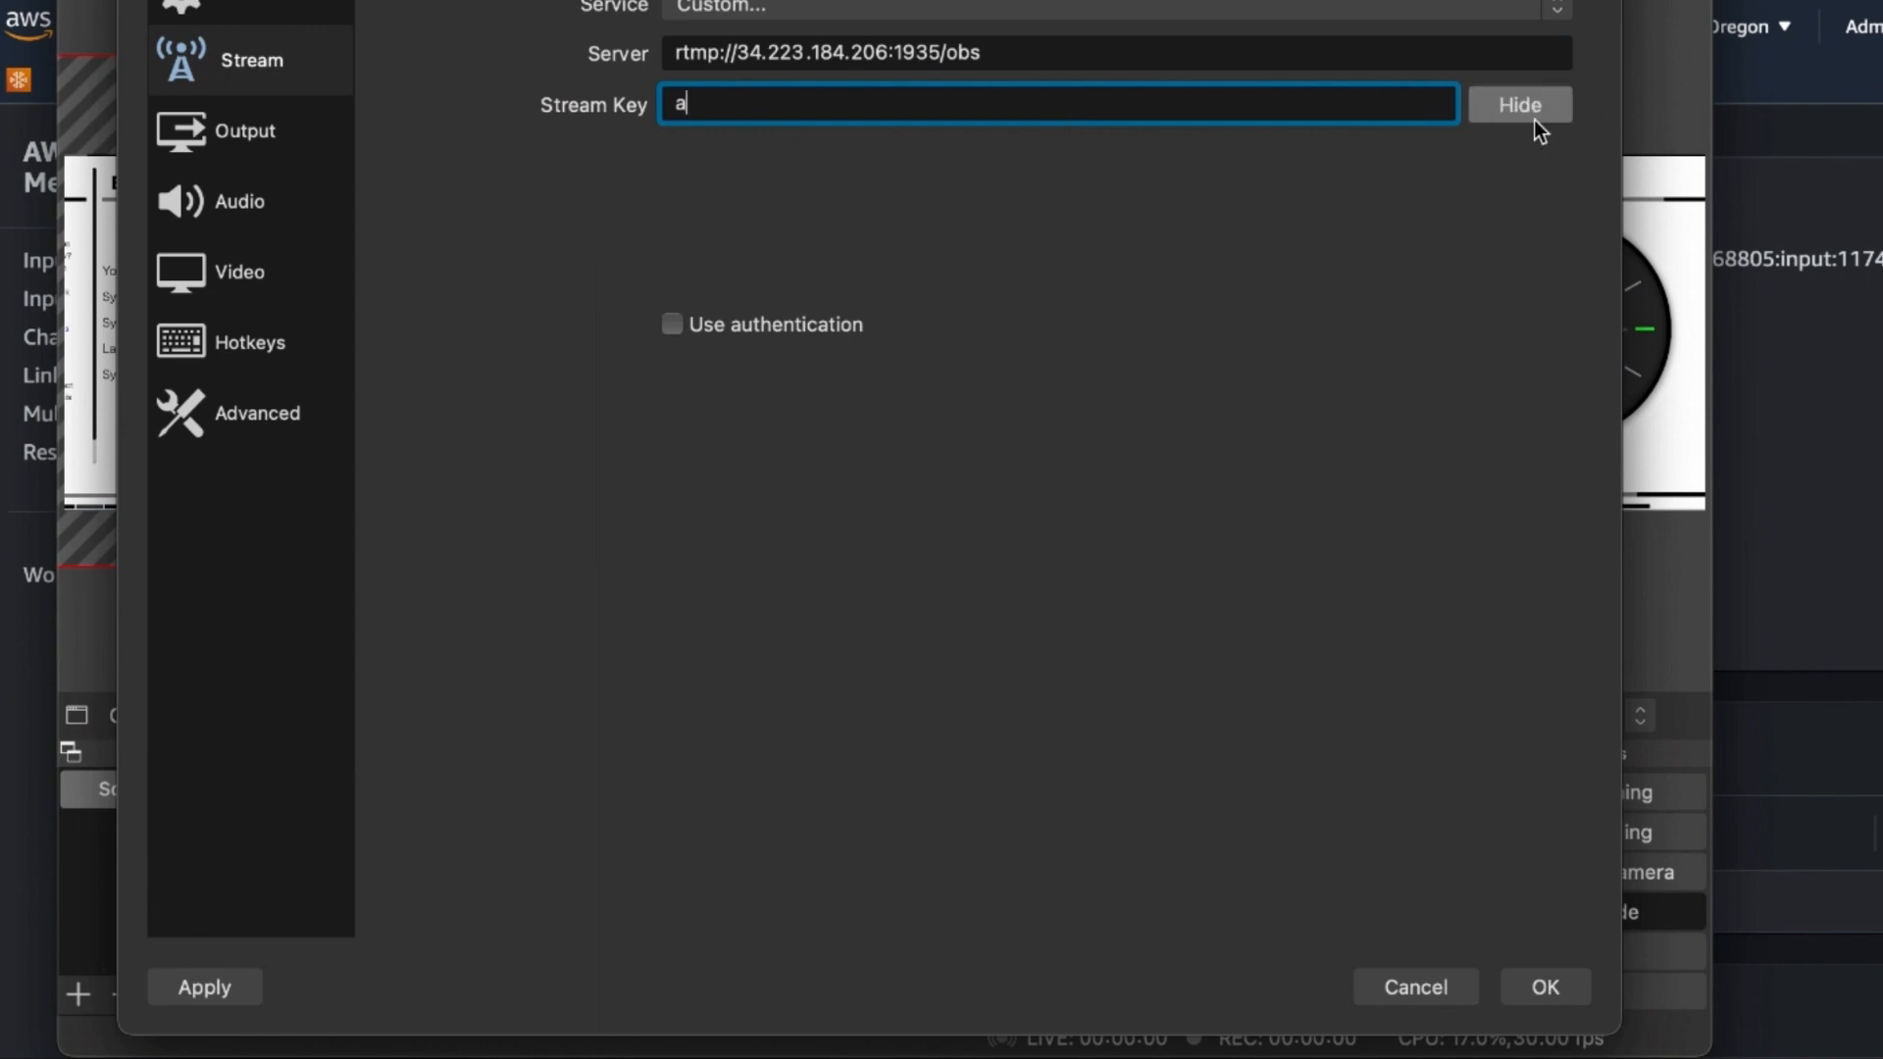
click(1536, 105)
click(1536, 105)
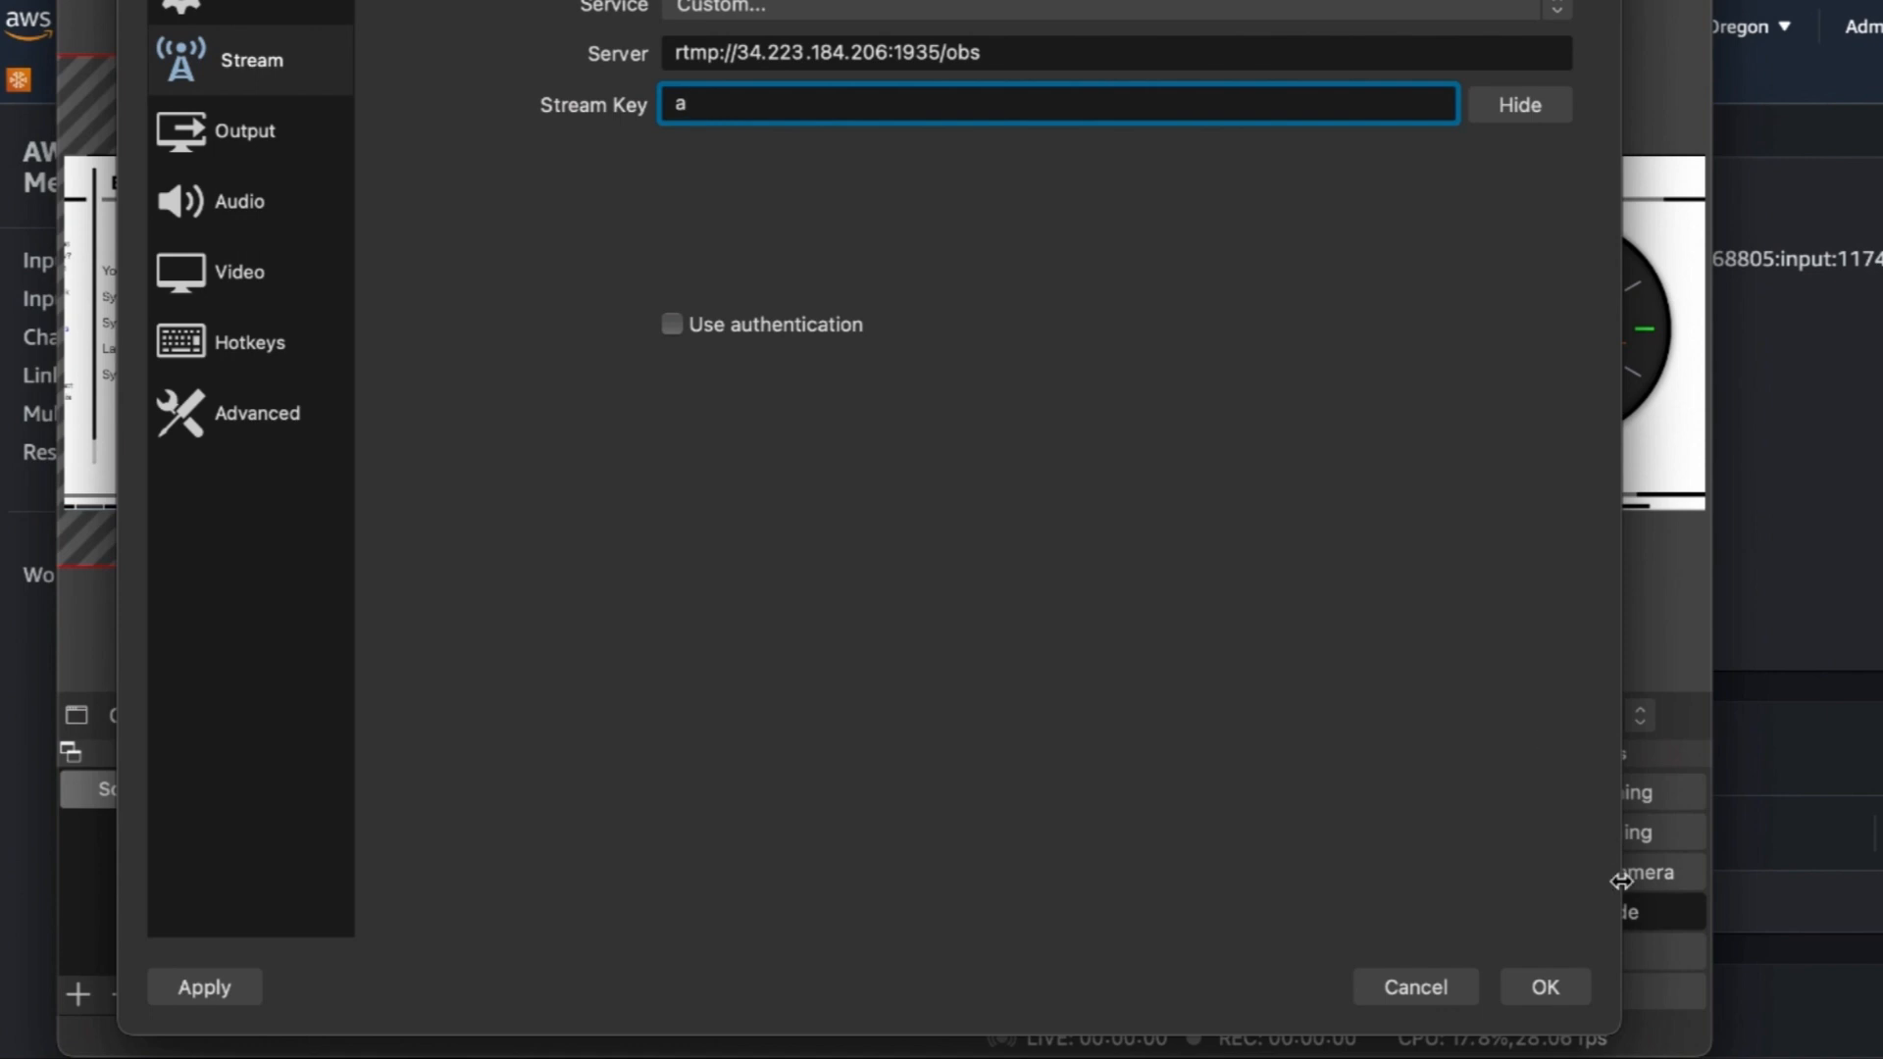
click(1577, 987)
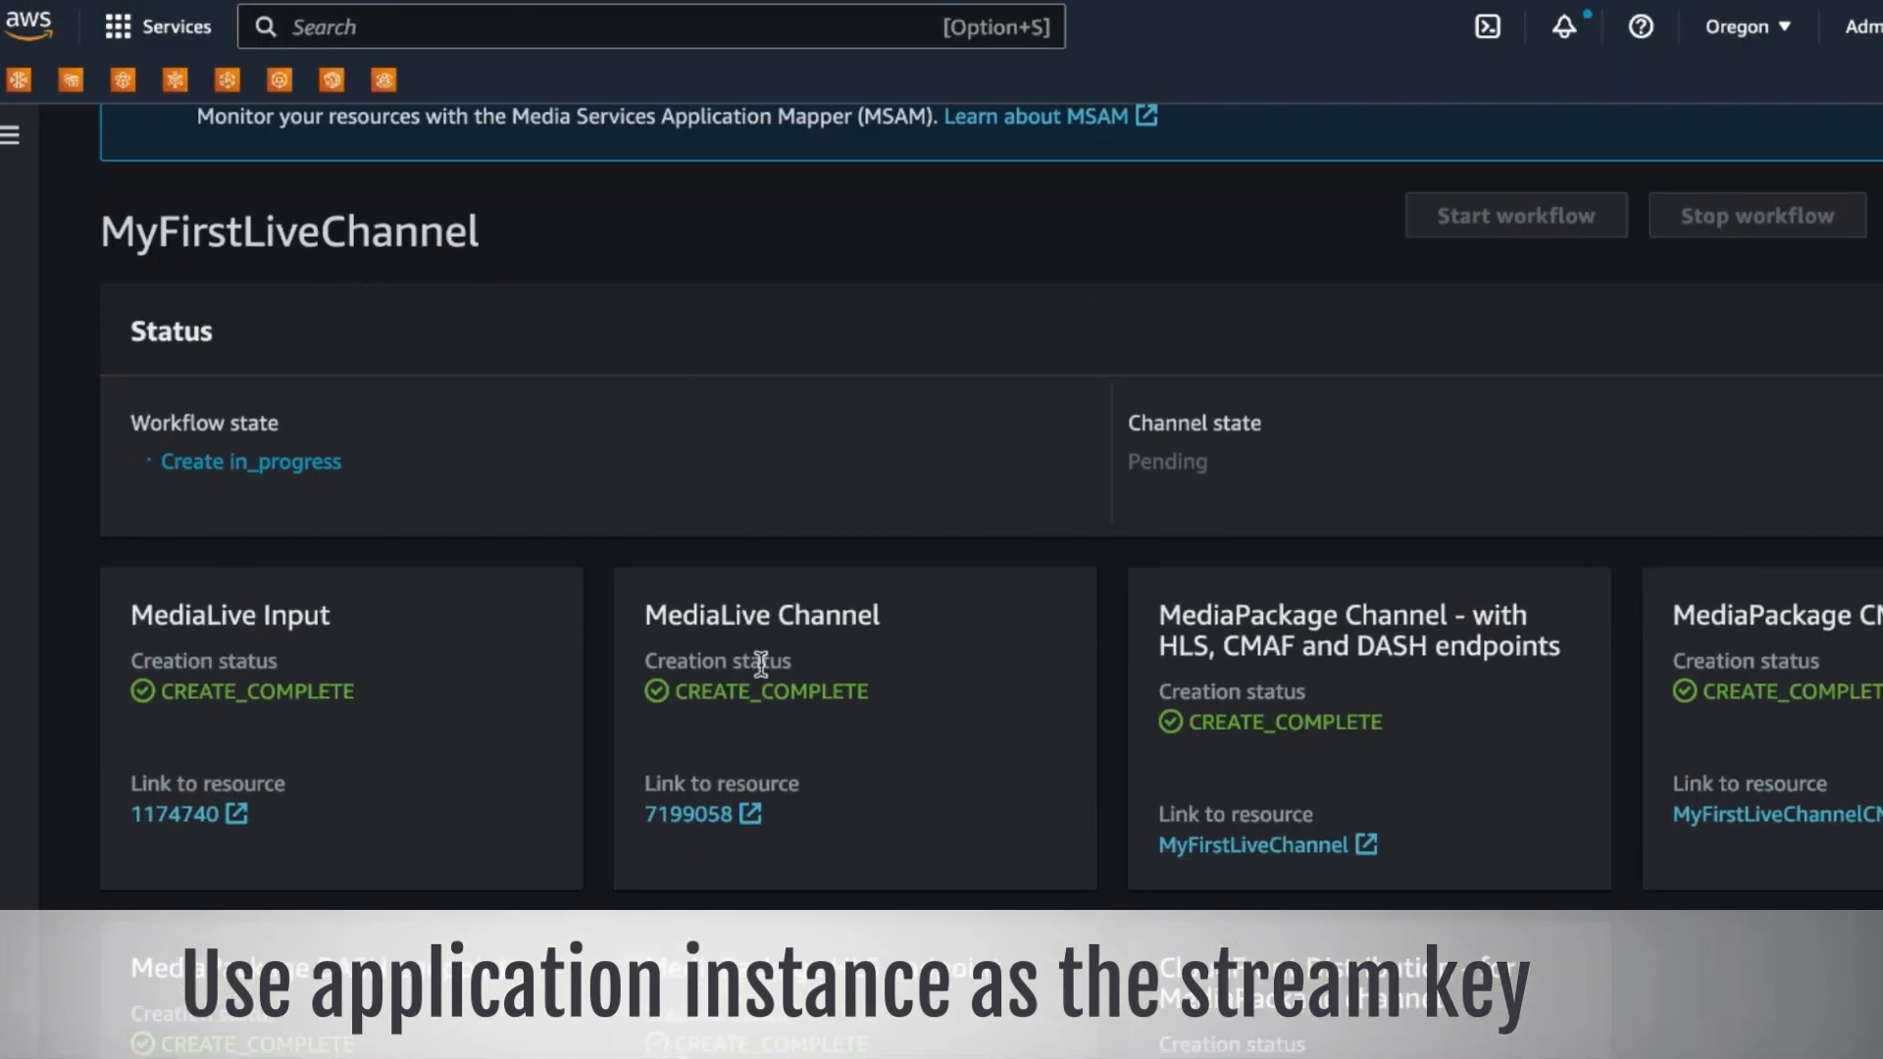
In the AWS console, open the workflow's MediaLive input, go to its attached channel and start that channel
scroll(761, 663, down, 2)
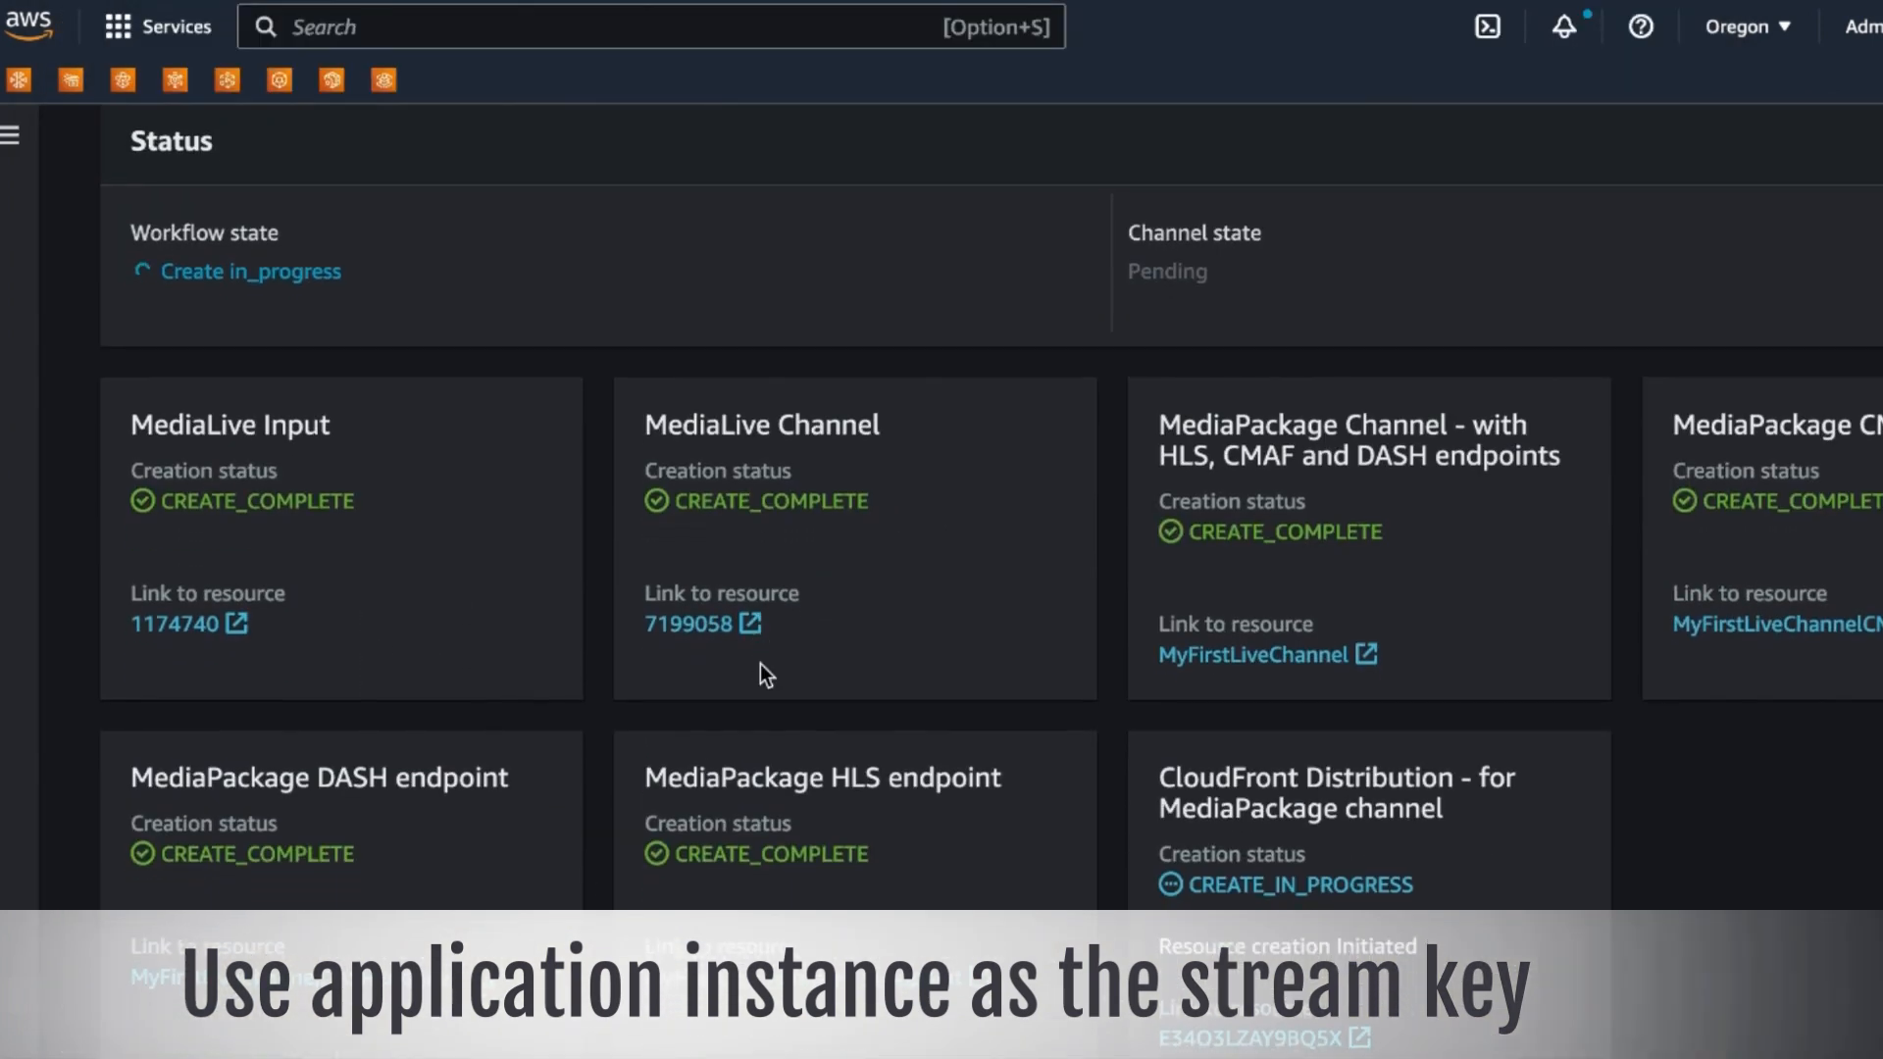
click(174, 625)
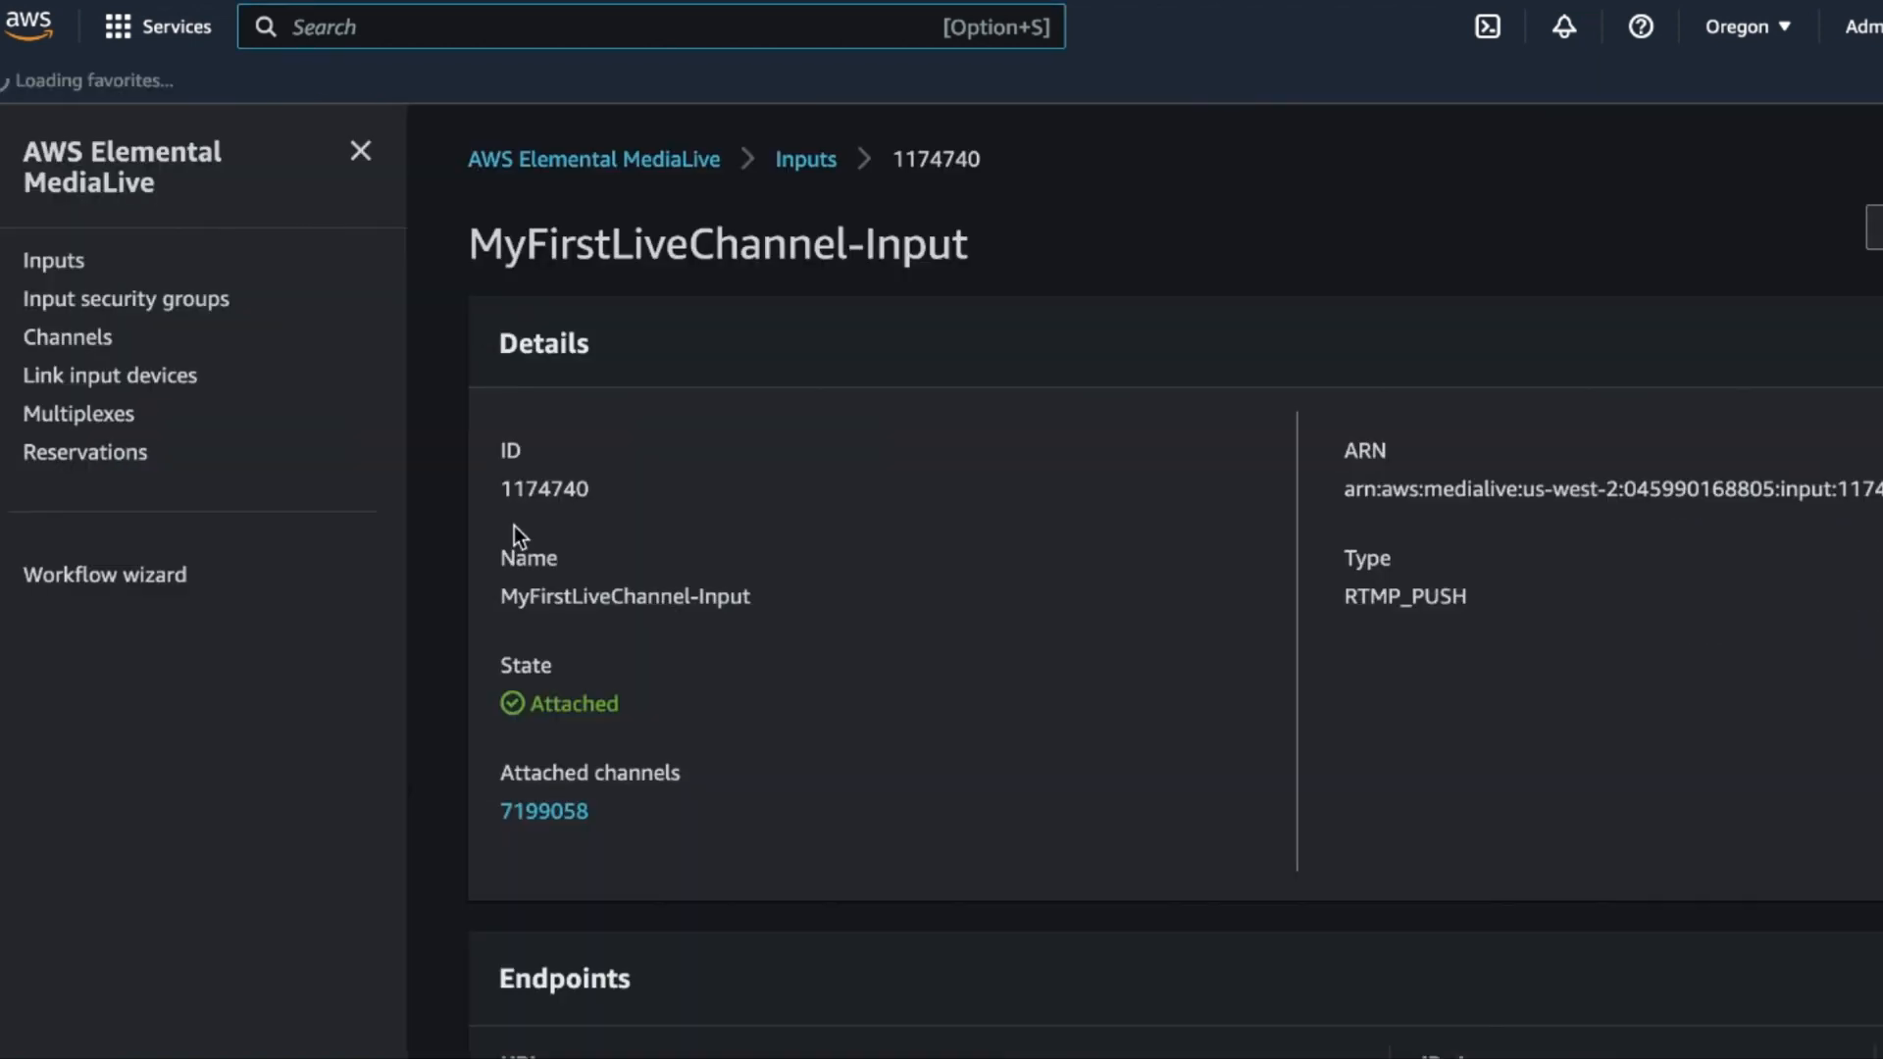
click(545, 813)
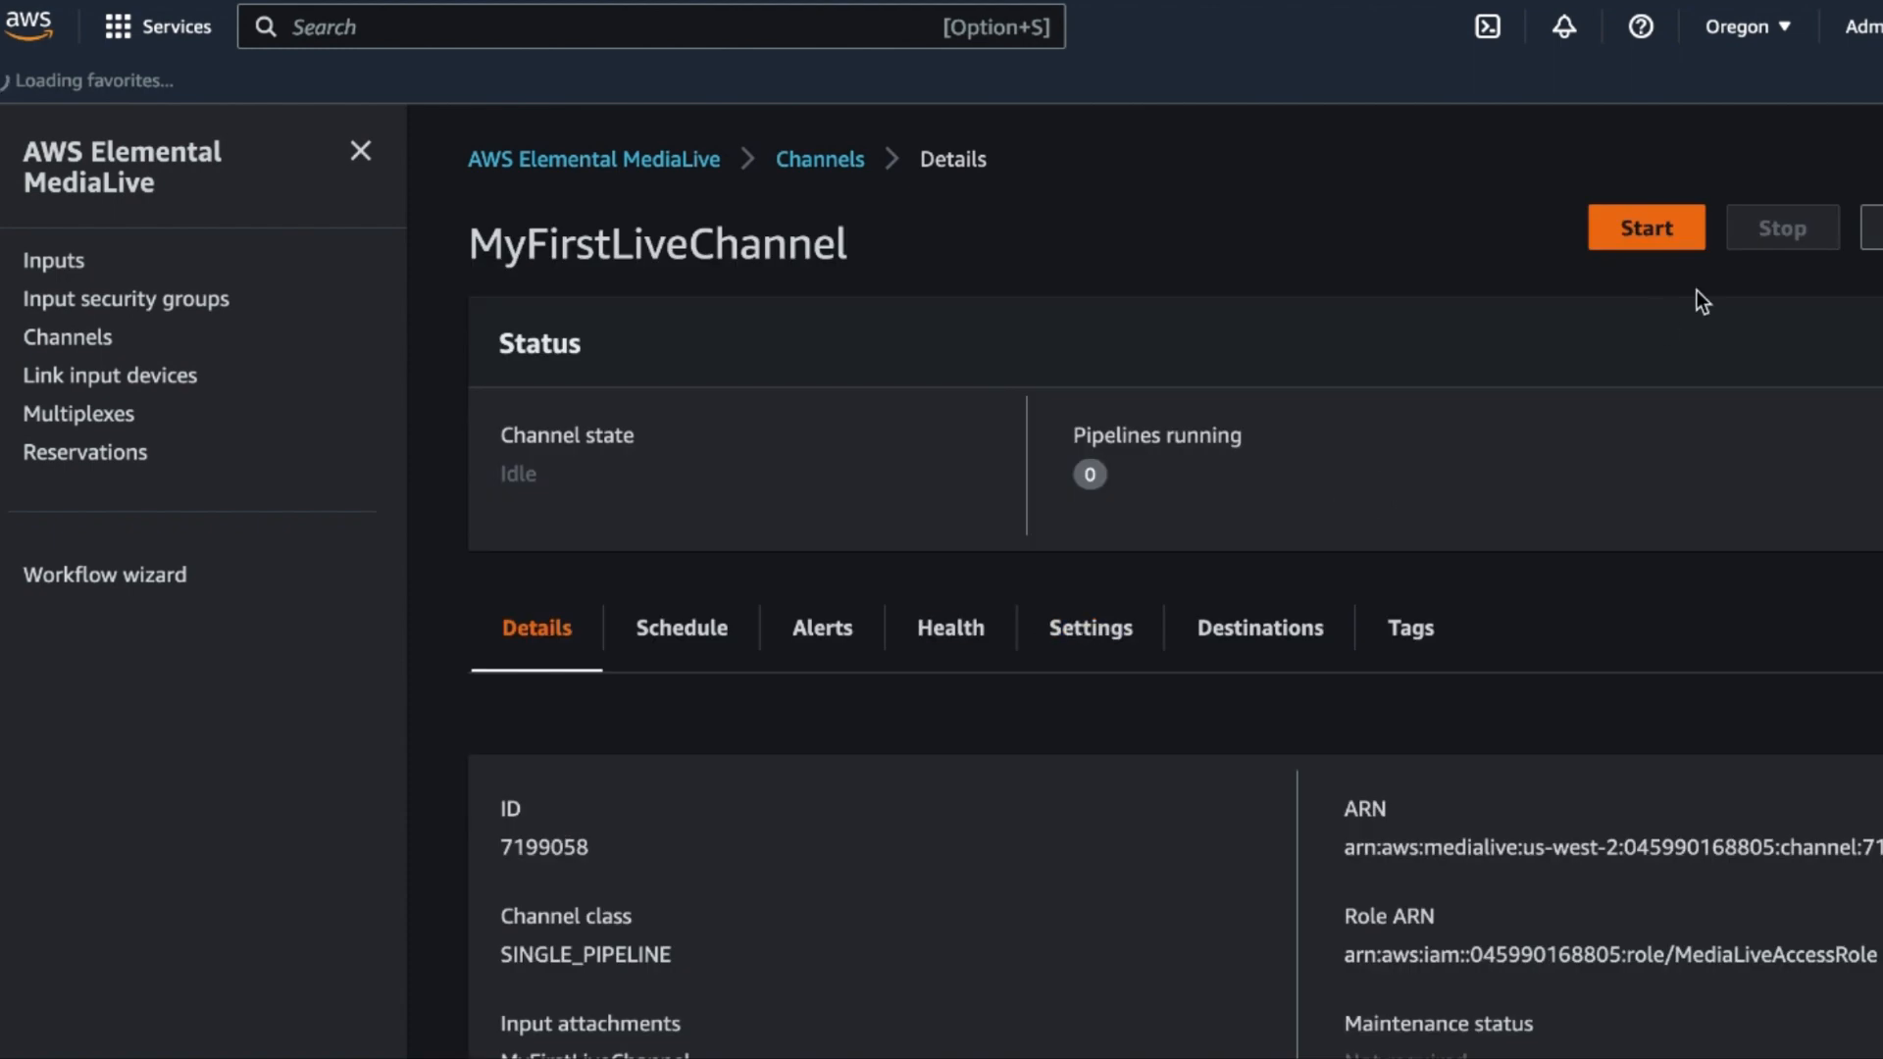
click(1623, 241)
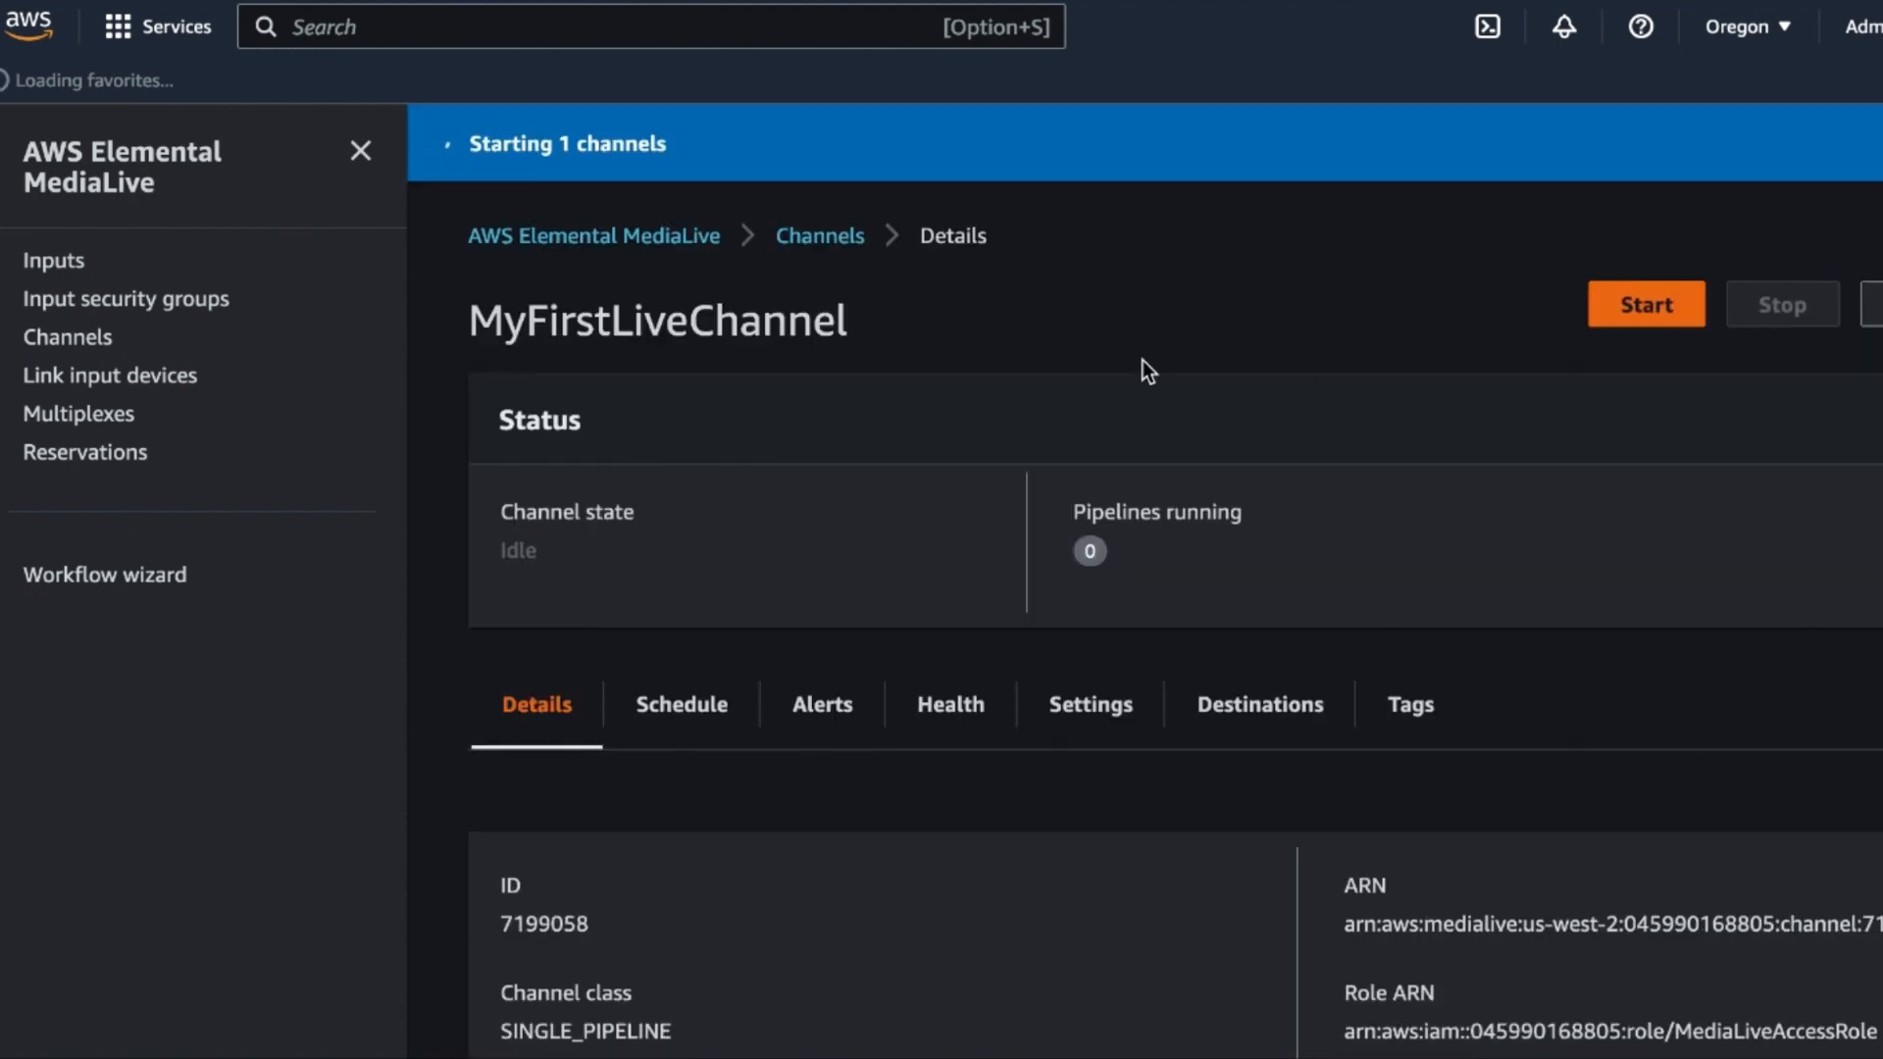
drag(471, 143, 702, 162)
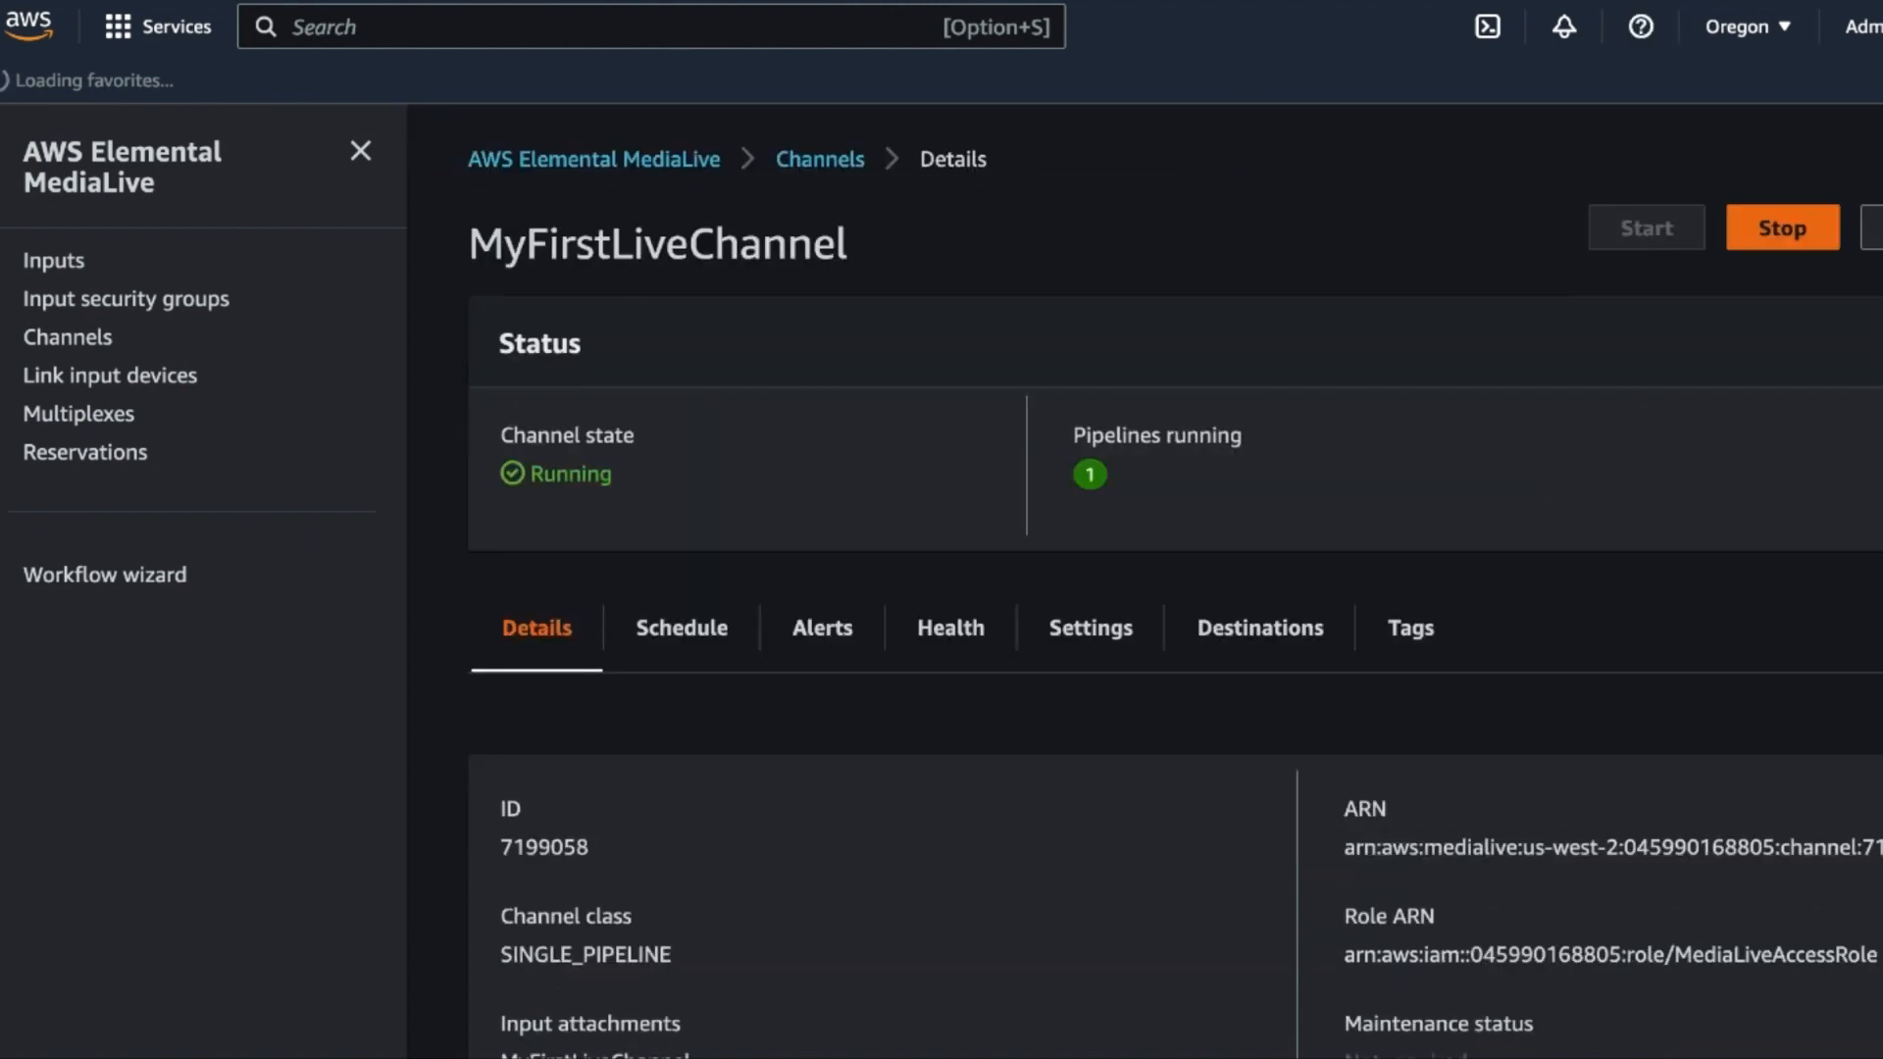
Switch to OBS and start streaming to the configured RTMP server
key(super+Tab)
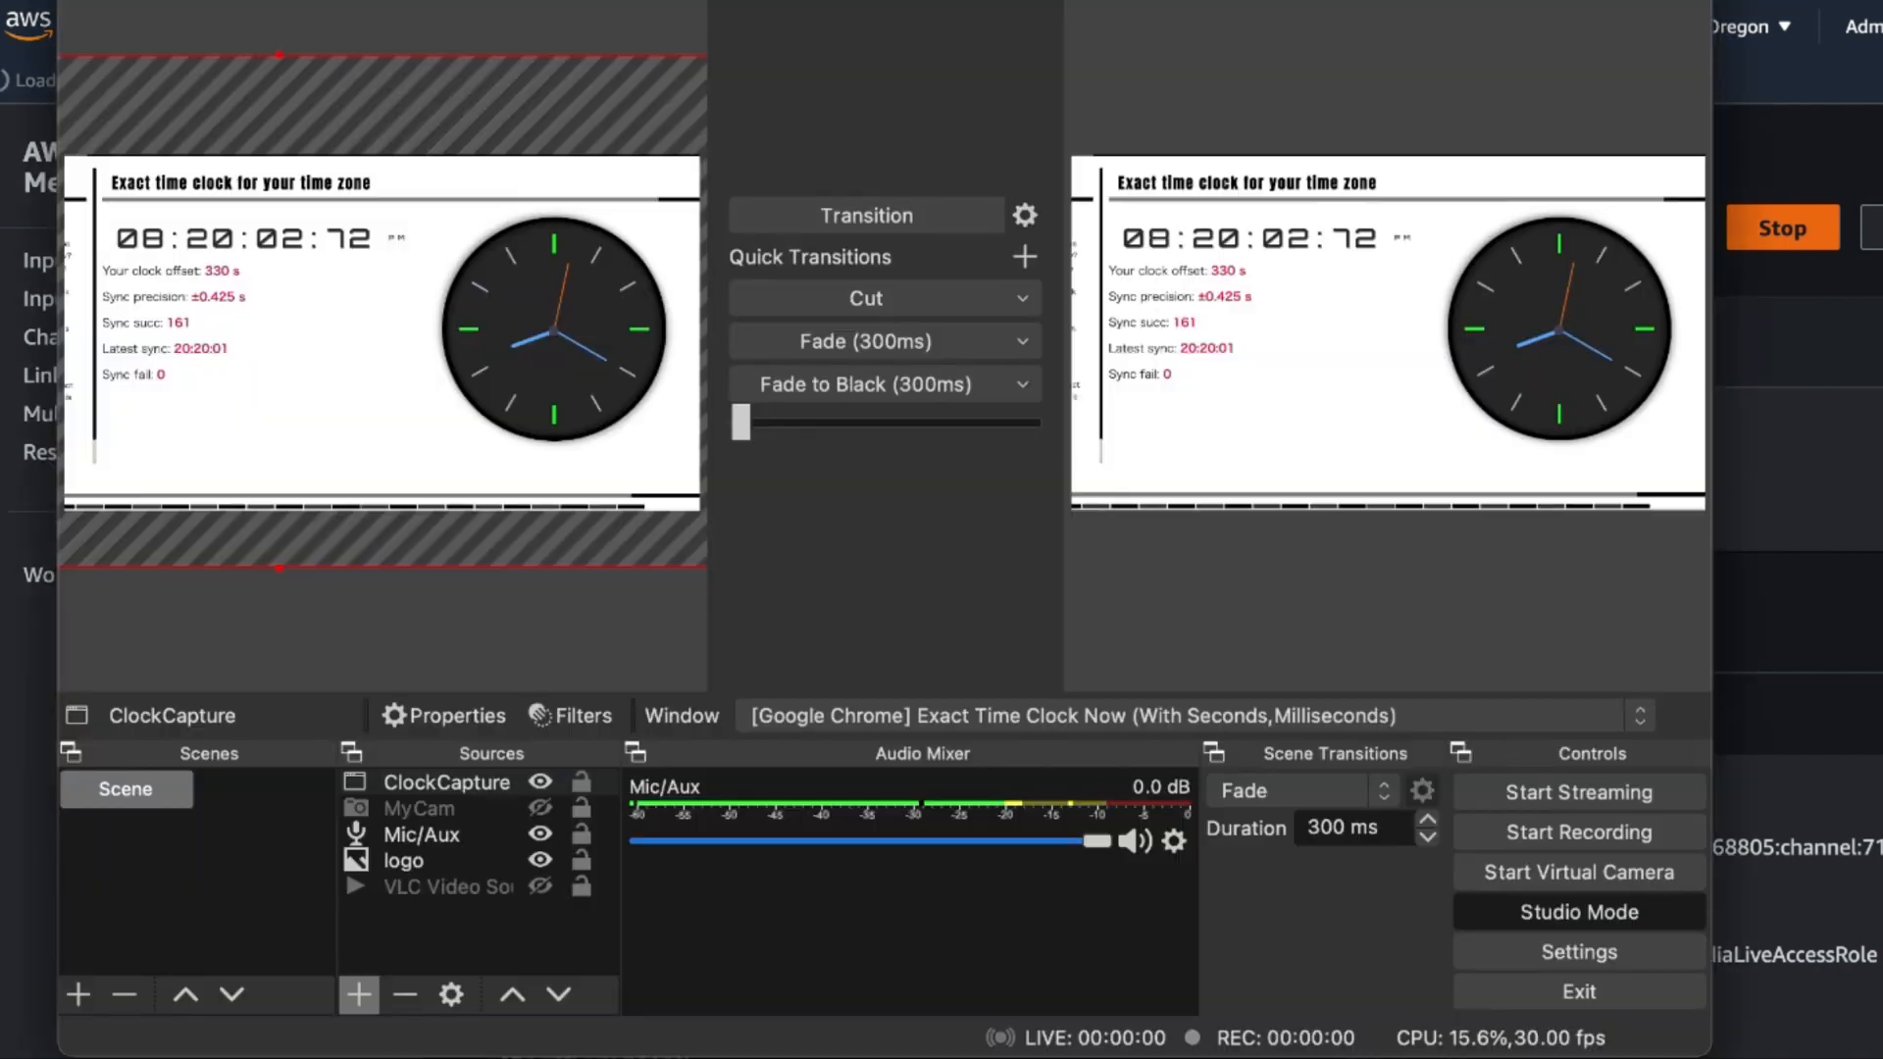
click(1600, 798)
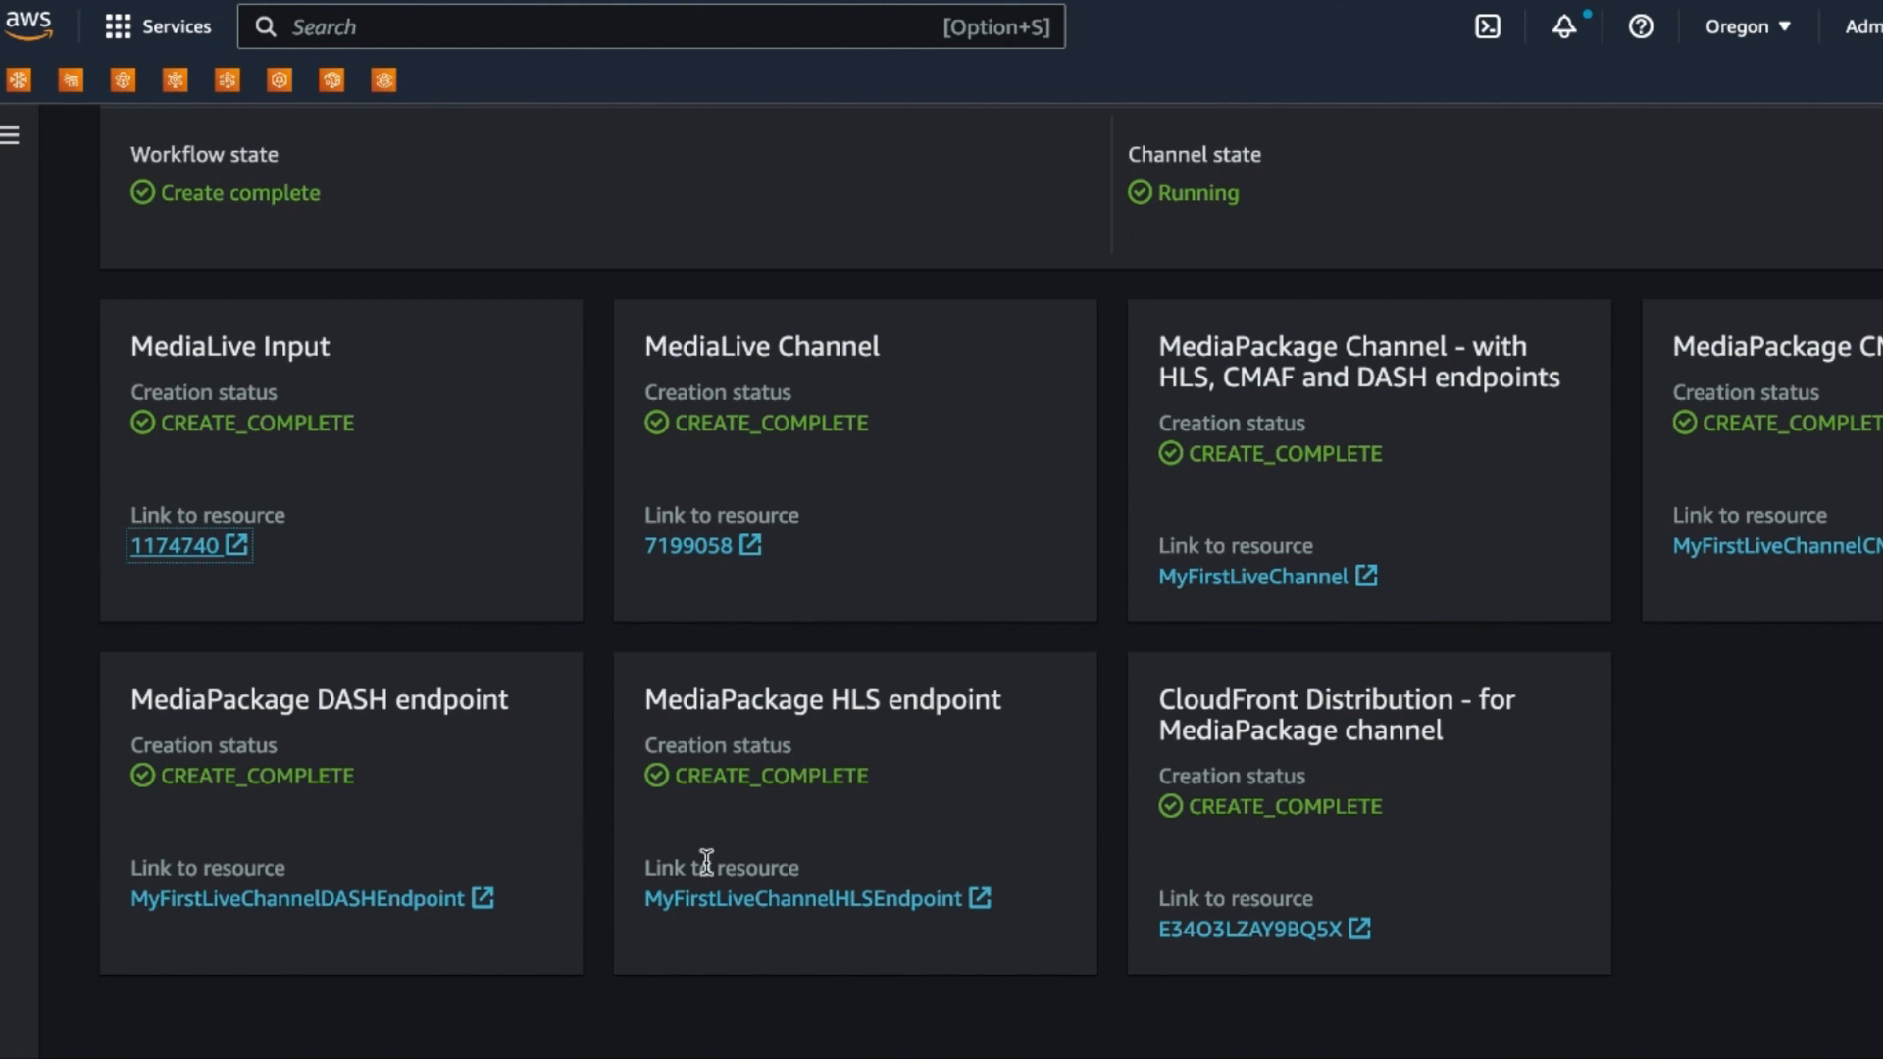
Open the MediaPackage HLS endpoint, then play its CloudFront index.m3u8 URL in the M3U8 player on HLSPlayer.net
click(725, 899)
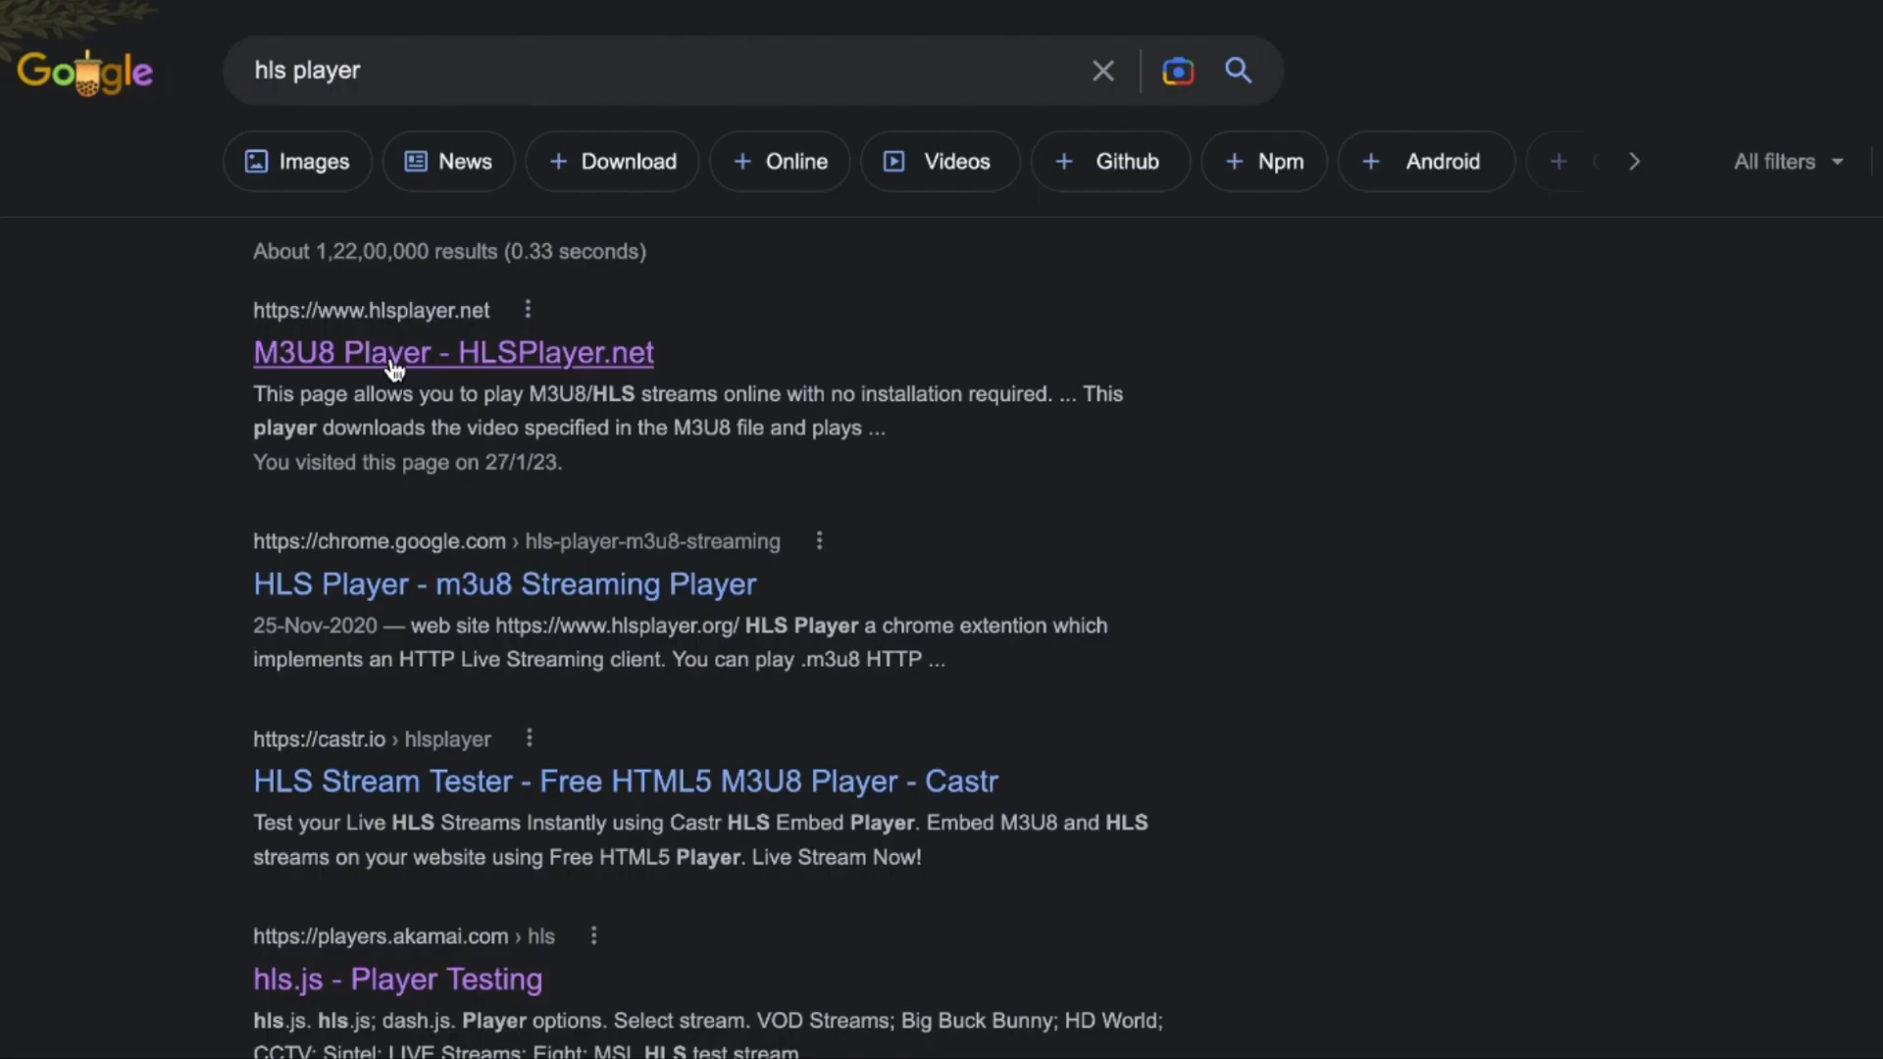
click(389, 355)
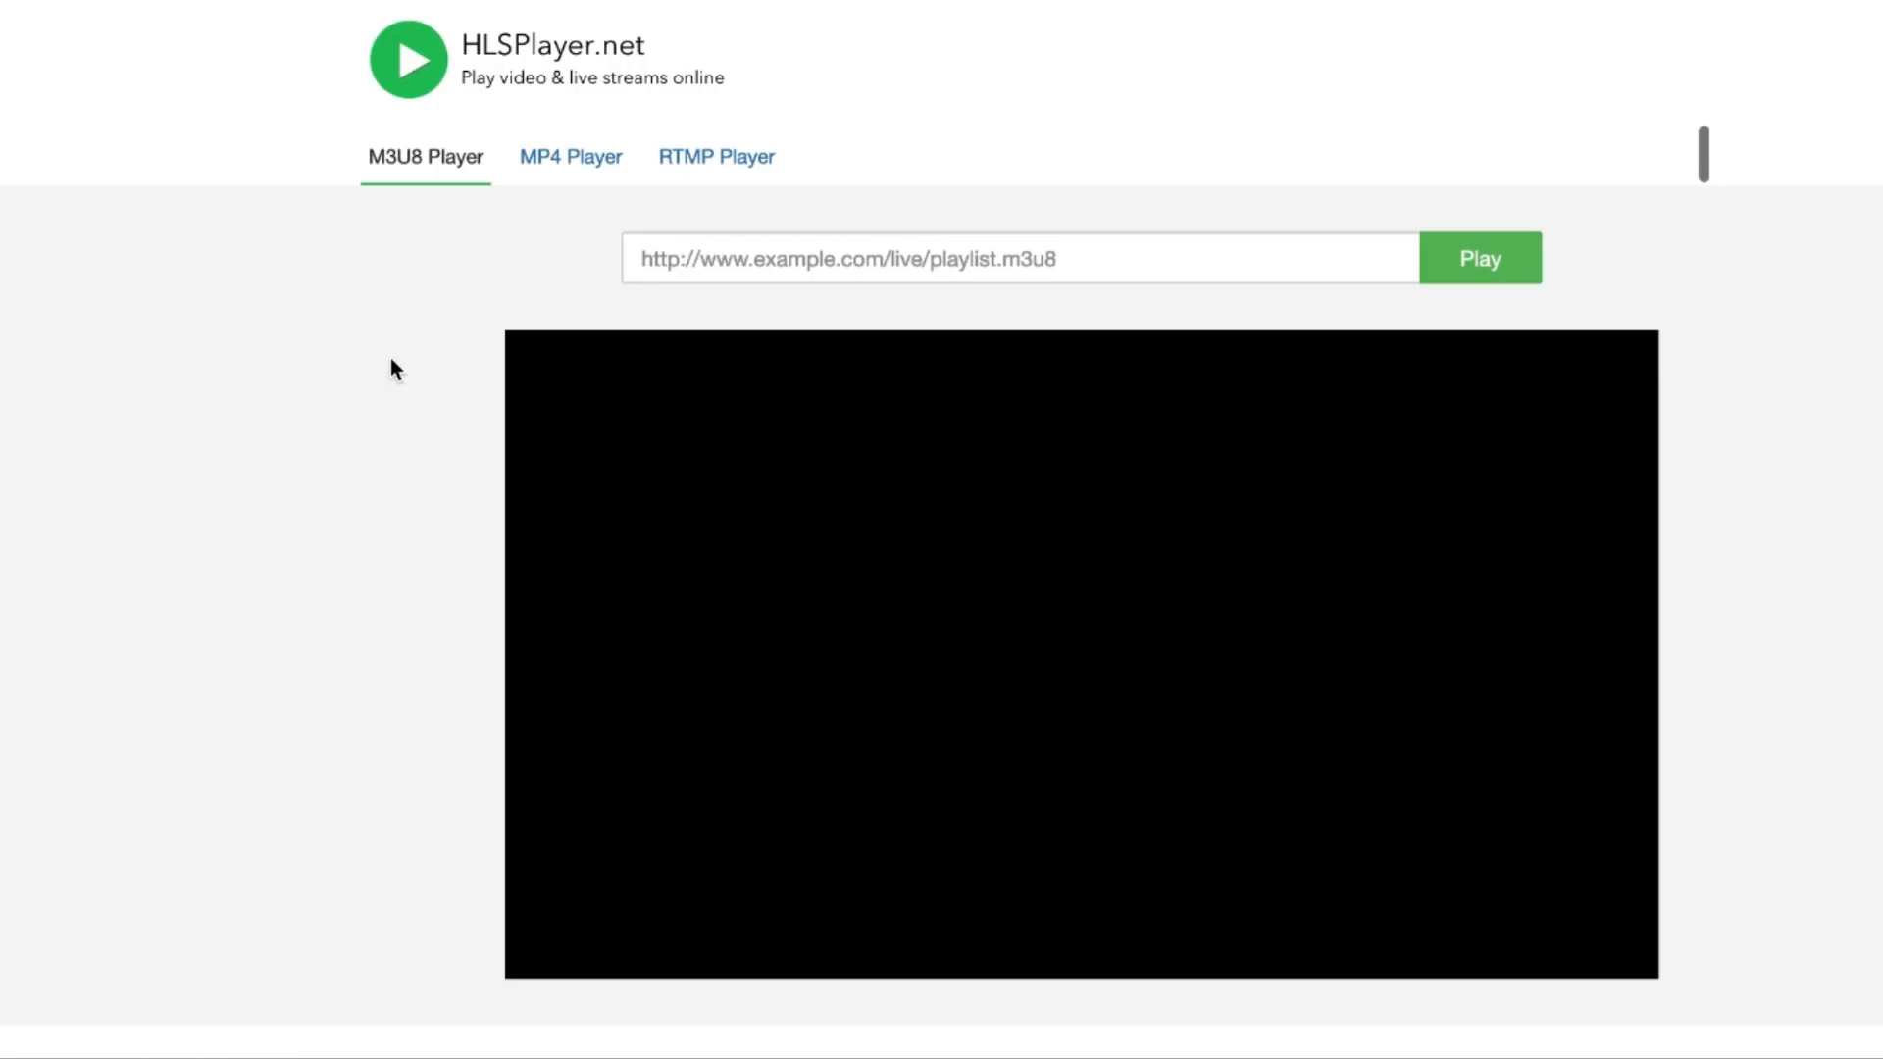
click(732, 254)
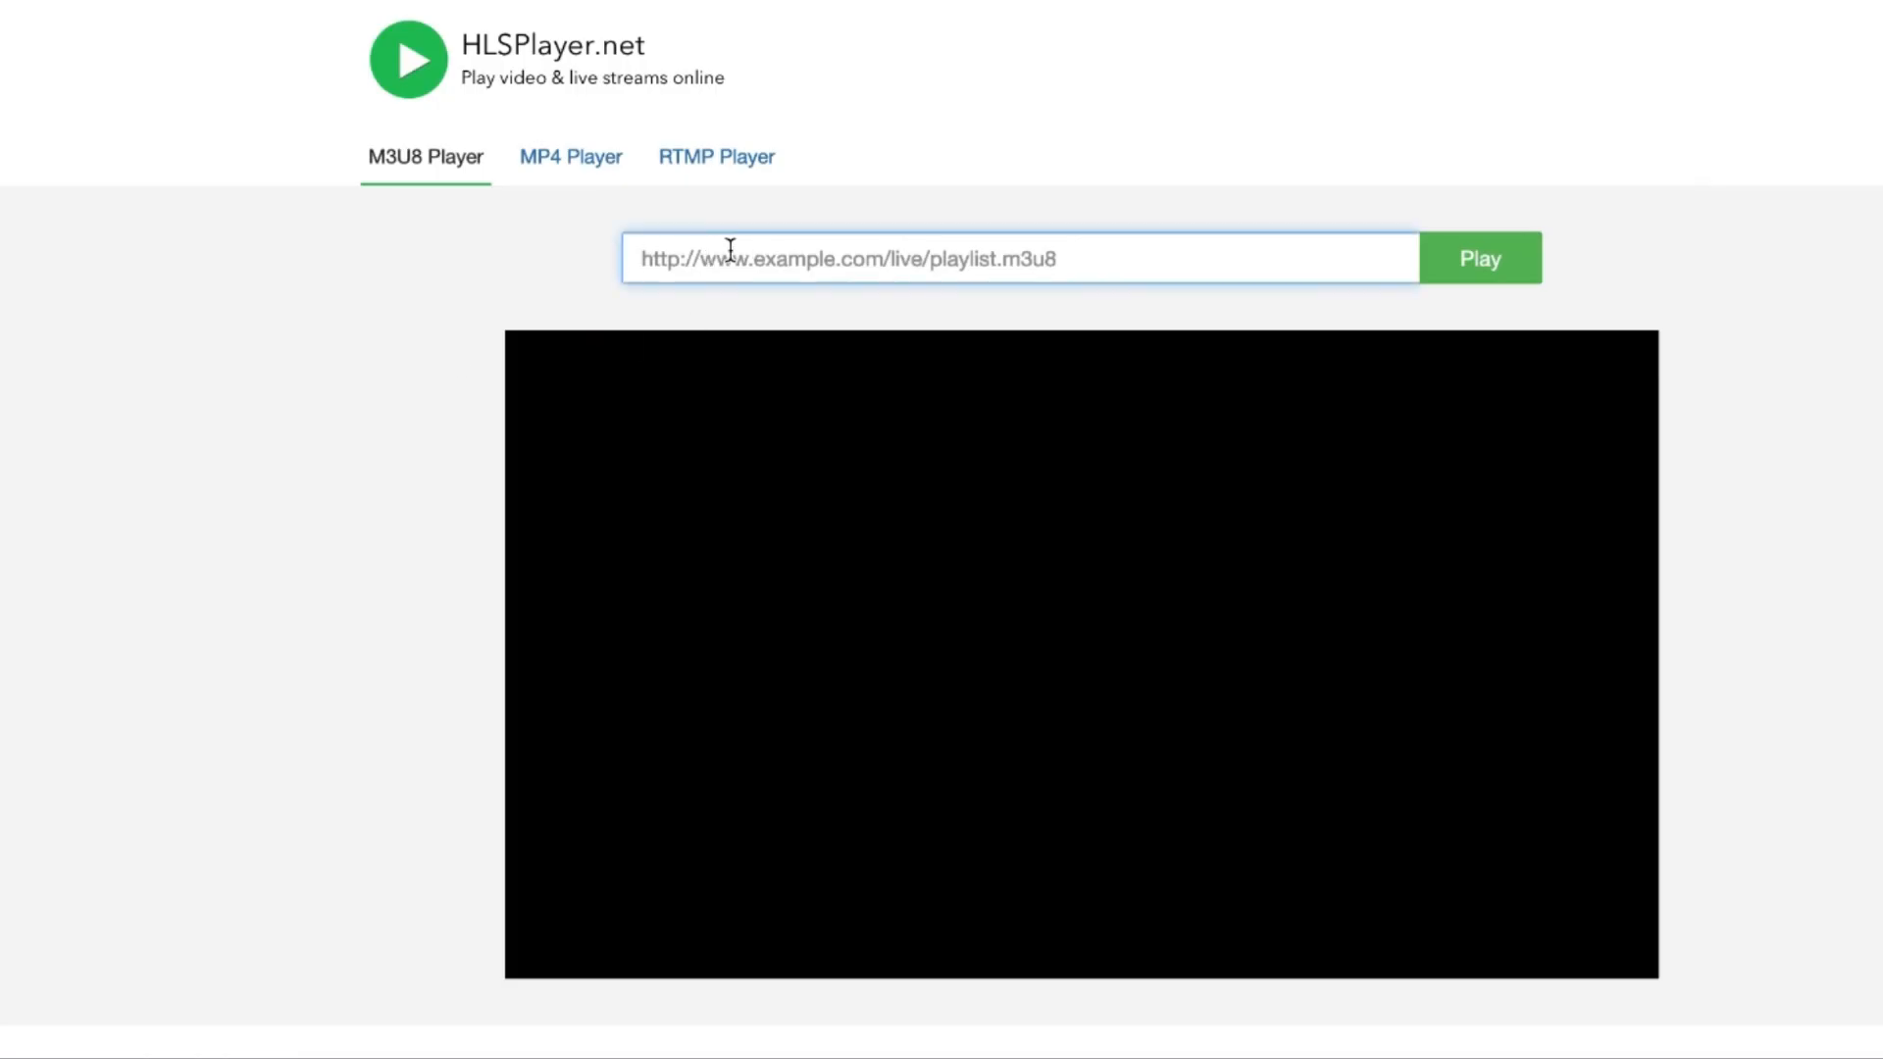
key(super+v)
click(1481, 263)
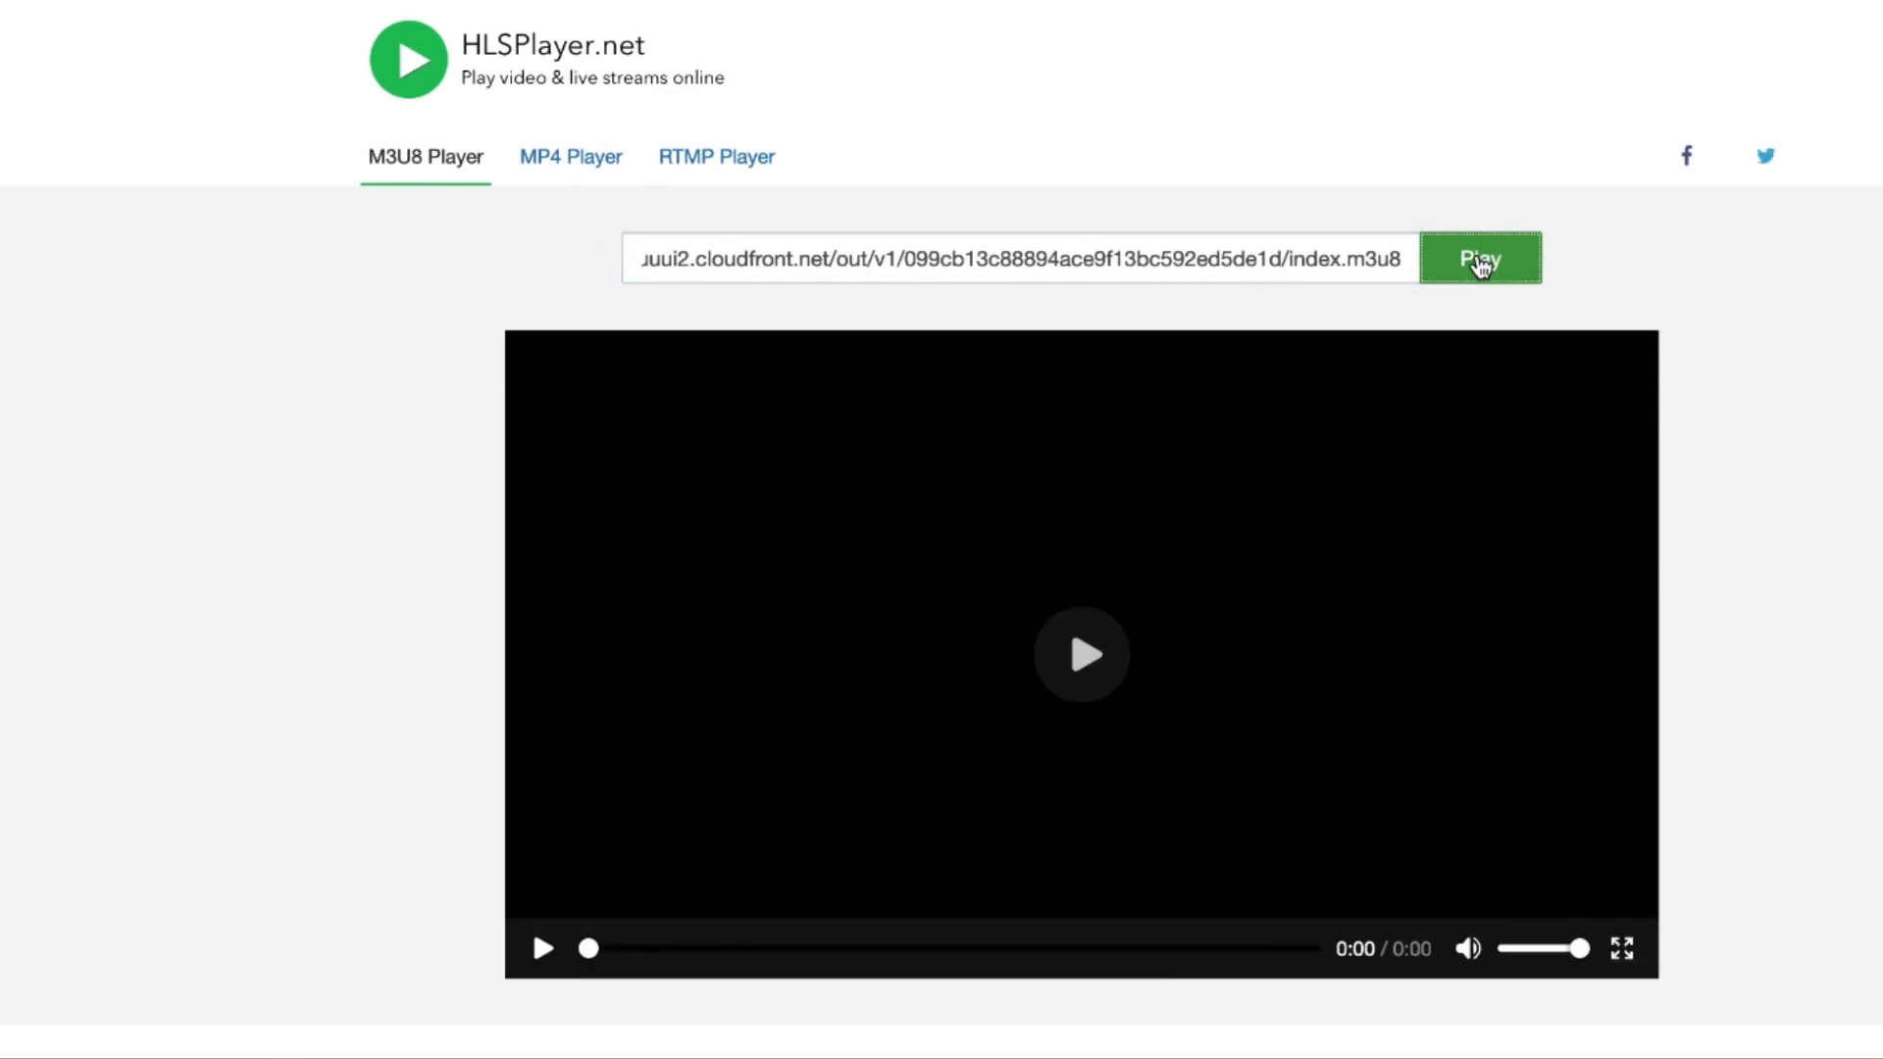